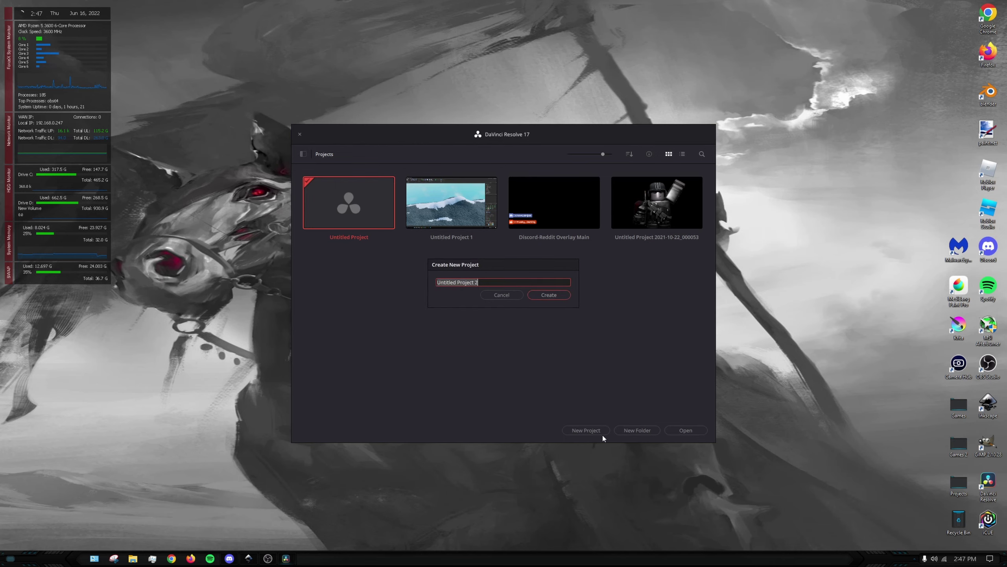
click(549, 294)
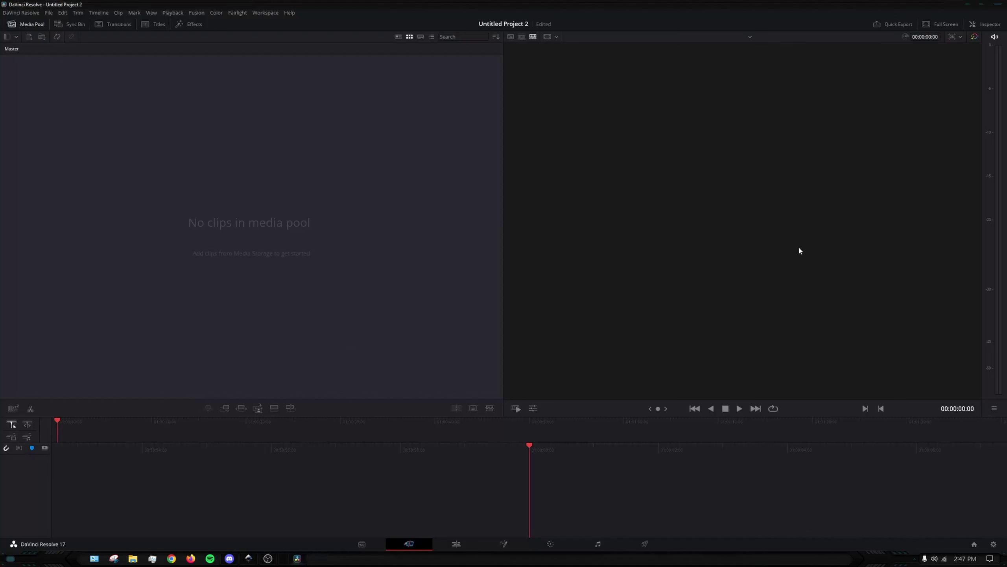
click(133, 558)
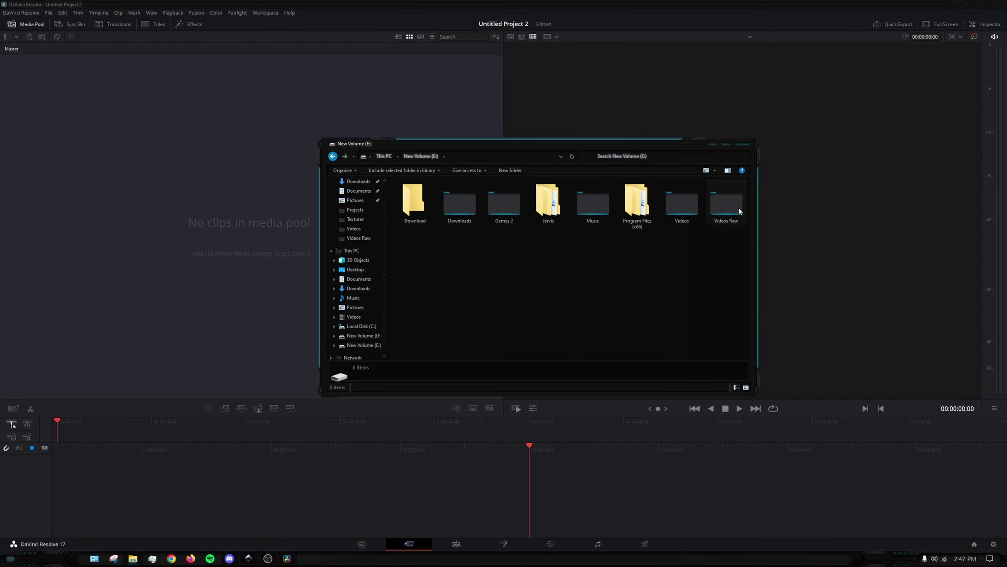
double_click(726, 205)
drag(415, 210, 127, 159)
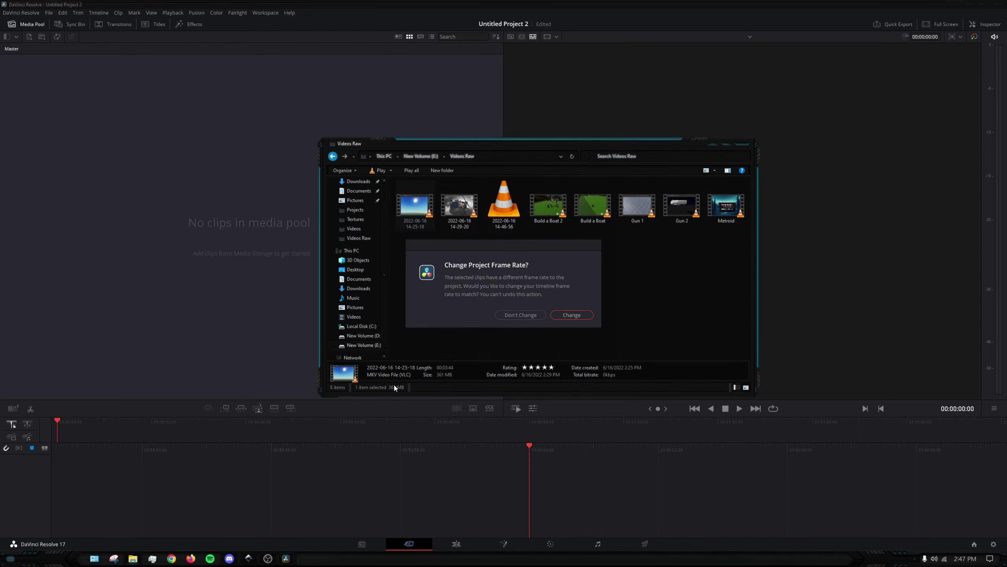
click(530, 318)
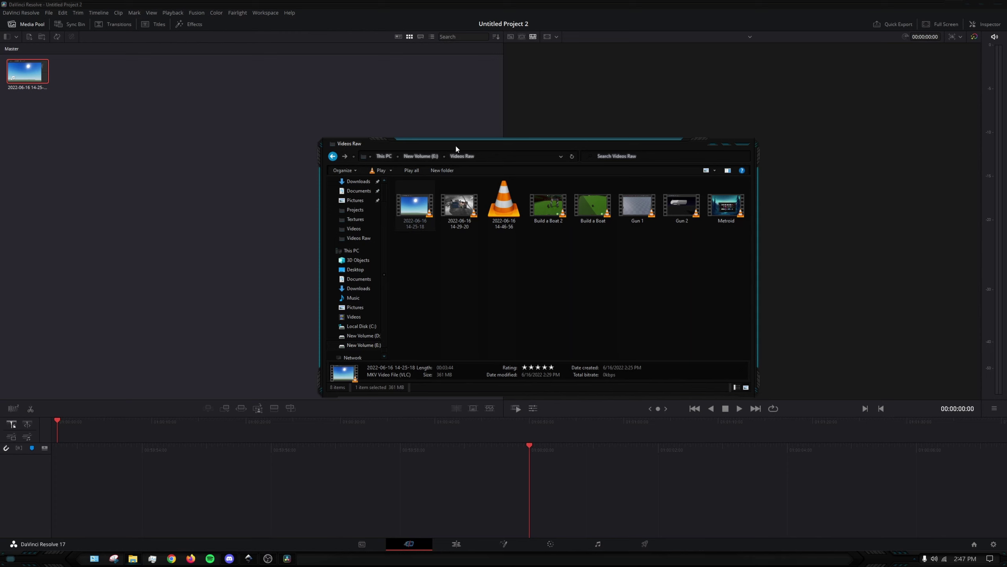
Import Test Anim, Outro, Discord-Reddit Overlay and Wave Overlay from the Videos folder on New Volume (E:) into the media pool.
click(422, 157)
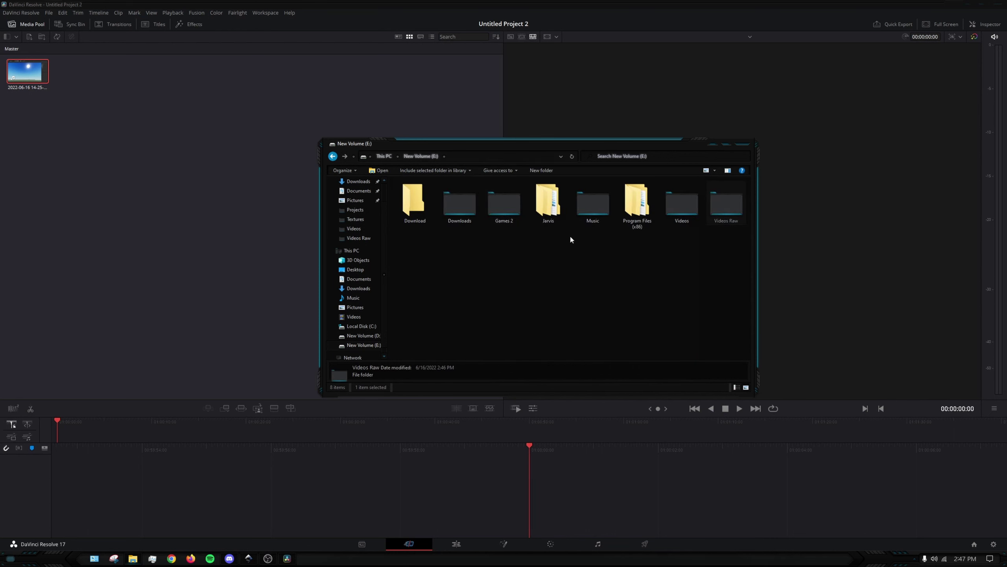
double_click(685, 218)
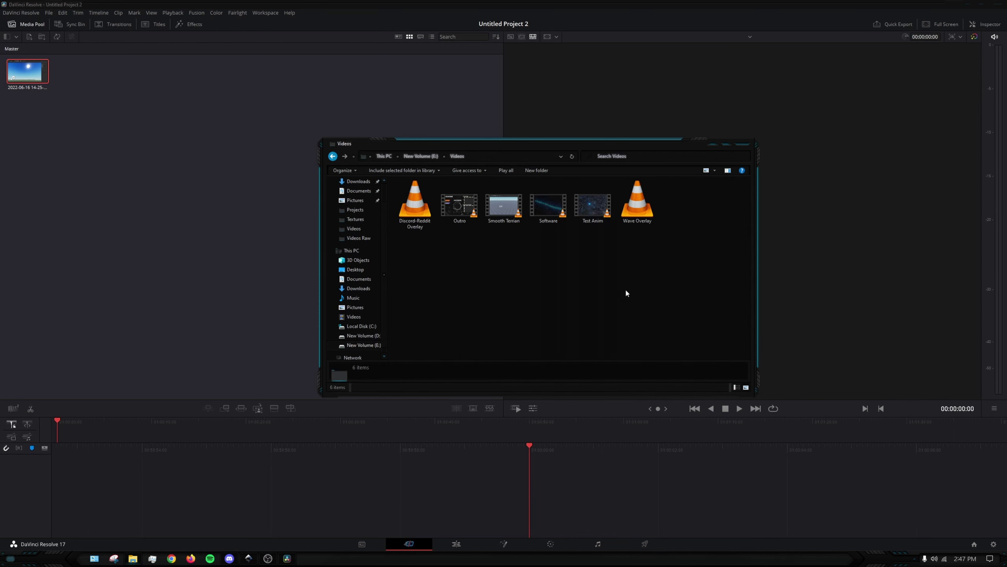
drag(588, 210, 170, 206)
drag(458, 208, 143, 191)
drag(432, 219, 139, 151)
drag(638, 200, 88, 69)
click(747, 148)
click(282, 137)
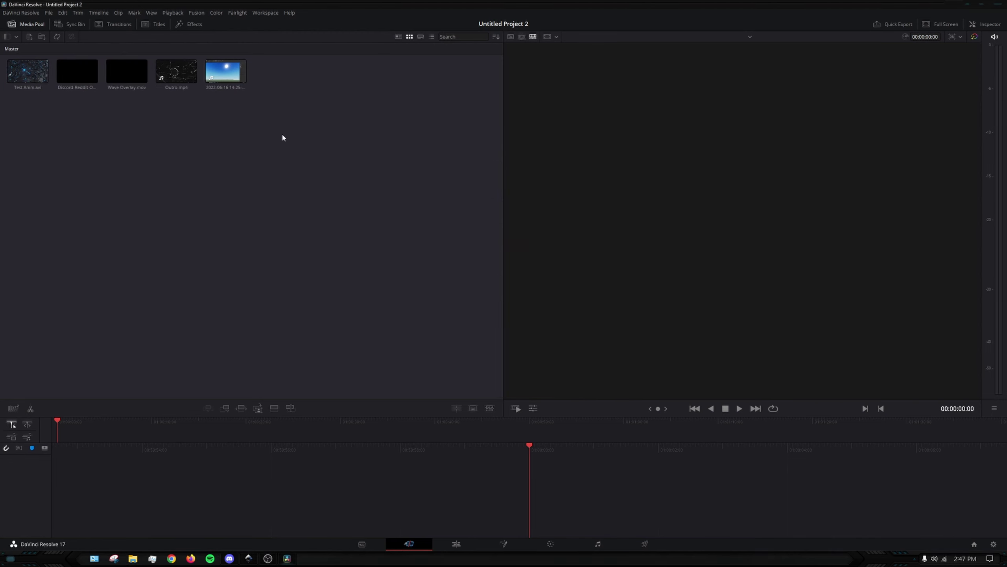
Place the 2022-06-16 screen recording on a new timeline and switch to the Edit page.
drag(226, 72, 554, 497)
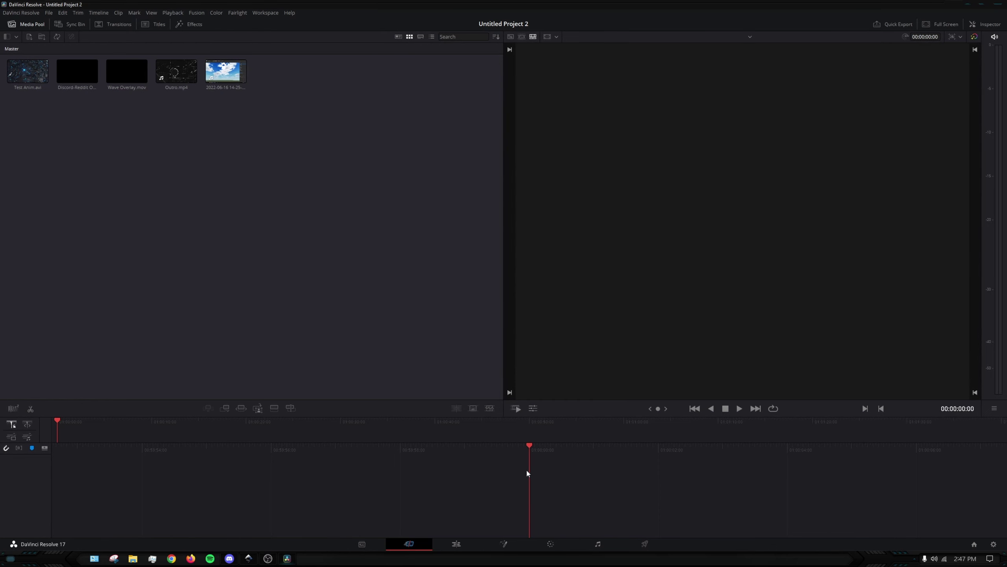
drag(235, 93, 547, 457)
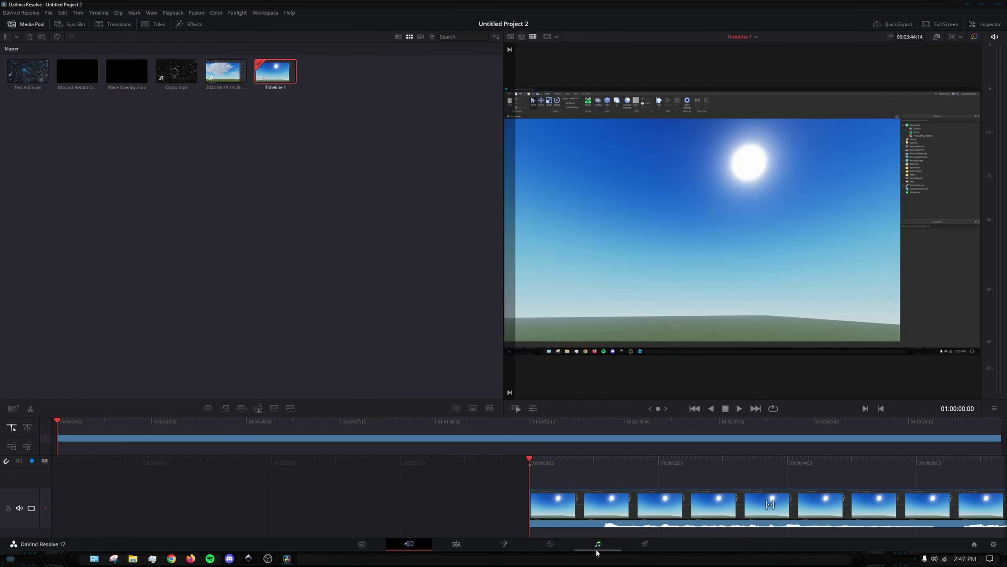
click(449, 547)
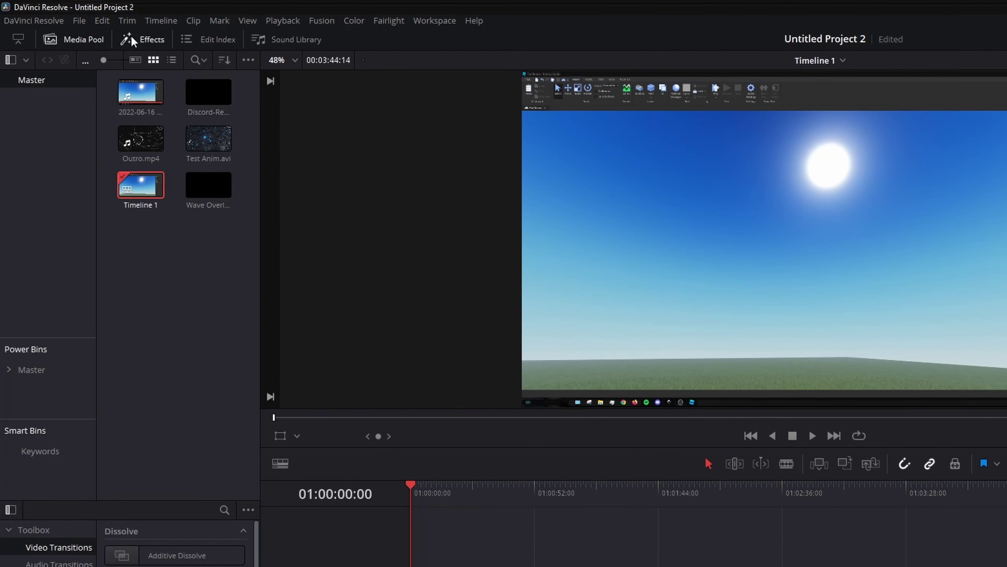
click(75, 44)
click(95, 42)
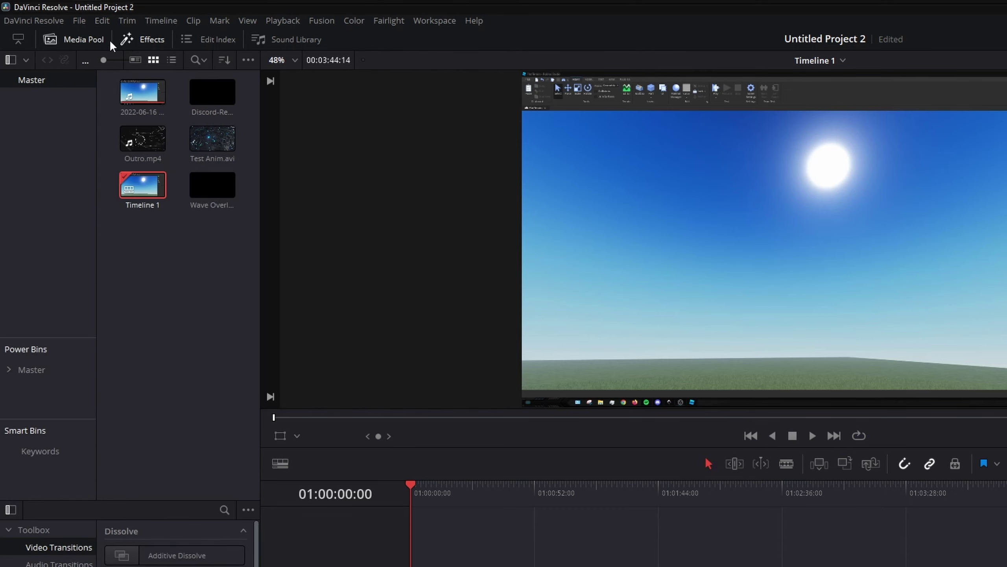
click(75, 44)
click(73, 44)
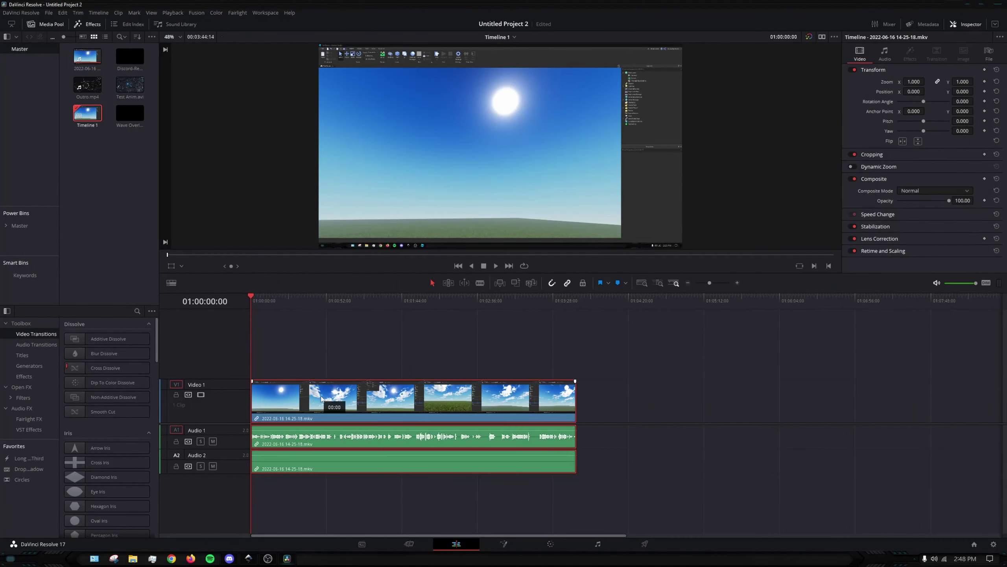
Put the Test Anim clip at the start of Video 1, with the screen recording following directly after it.
drag(329, 400, 480, 401)
click(379, 336)
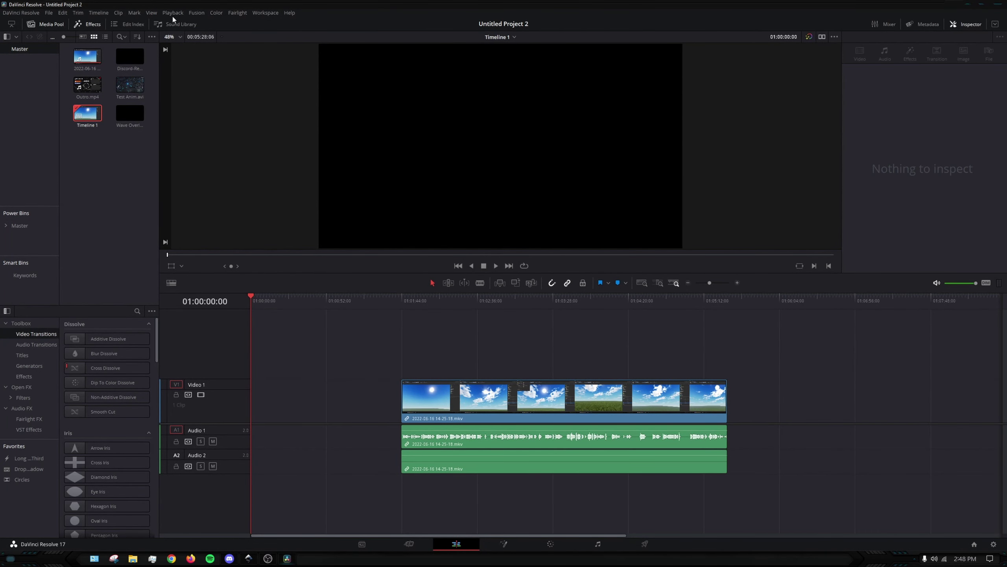
drag(116, 88, 264, 428)
drag(440, 432, 295, 376)
click(295, 376)
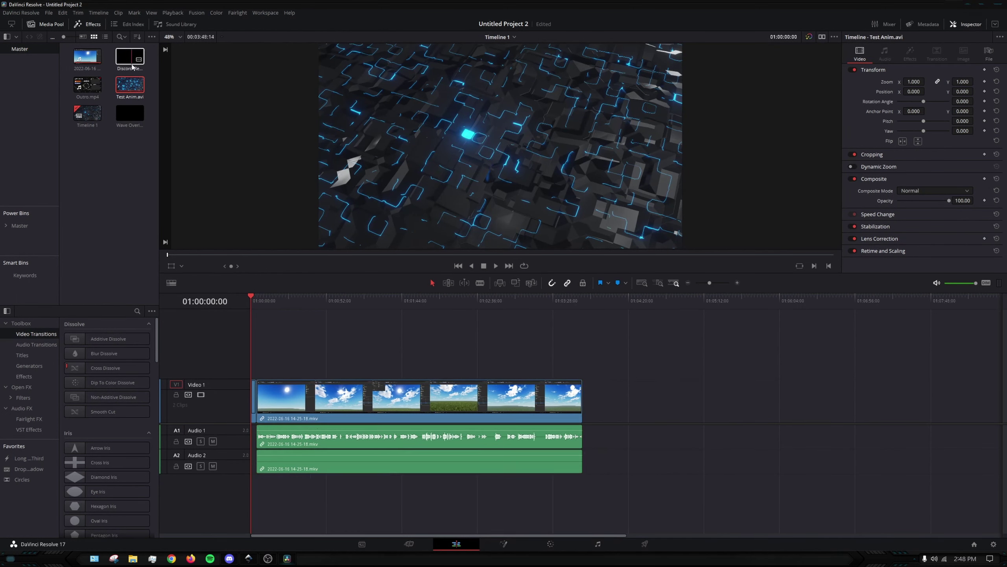
Place Wave Overlay on Video 2 at the recording's start and Discord-Reddit Overlay on a third video track just after it.
drag(130, 113, 262, 367)
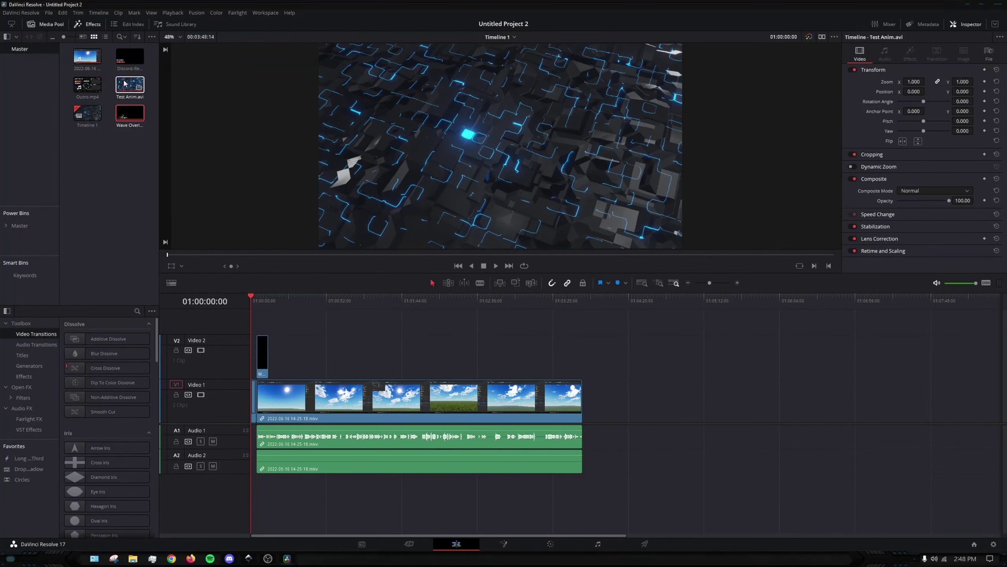
drag(130, 56, 272, 329)
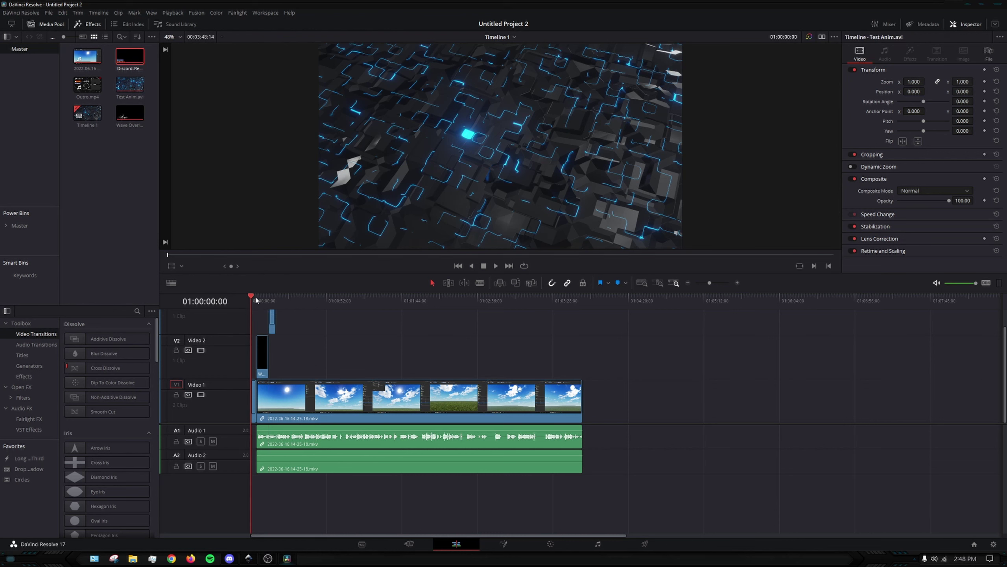
drag(262, 304, 248, 314)
Import the Campfire - Delicate Steve track from the Music folder into the media pool.
click(114, 558)
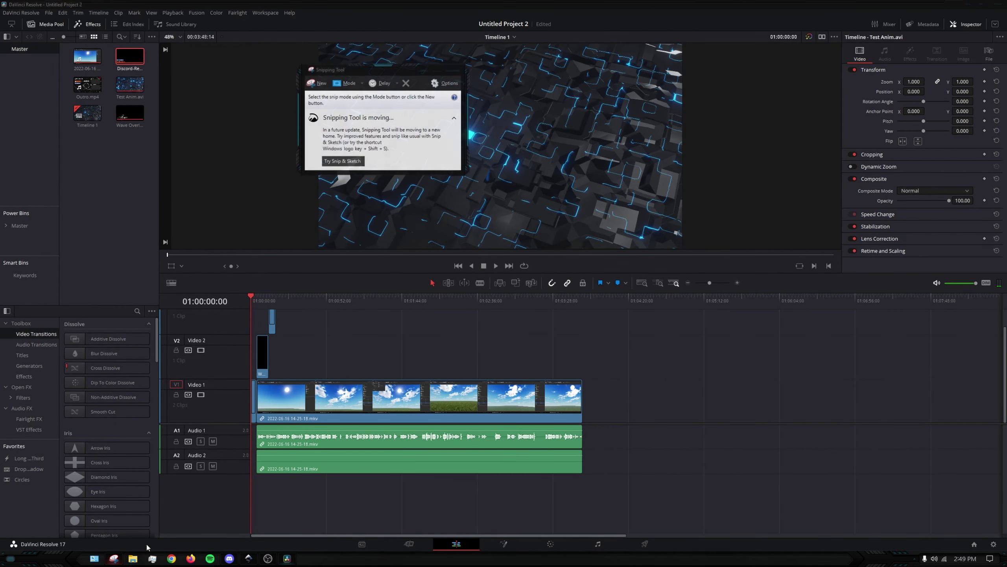
click(452, 71)
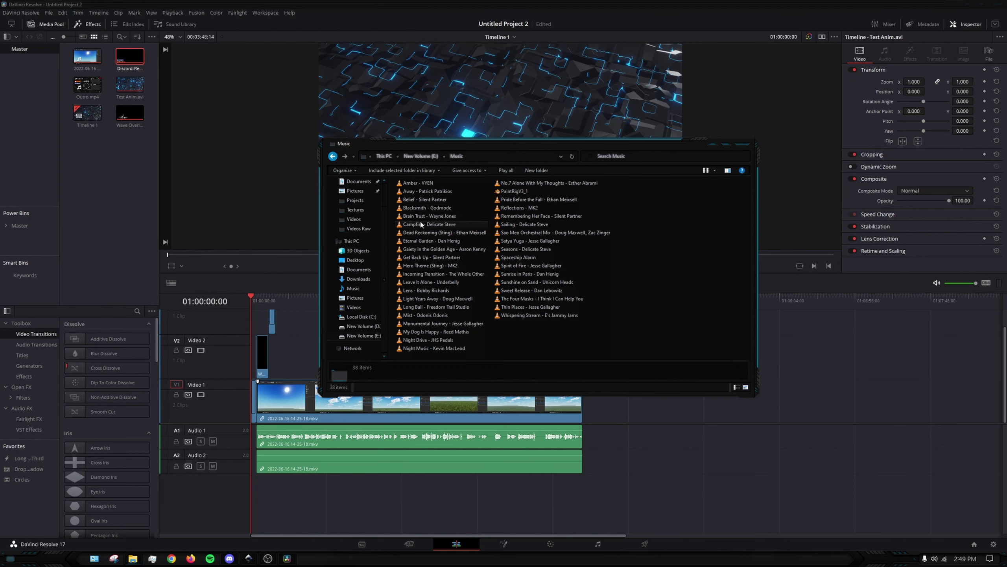
drag(422, 224, 130, 183)
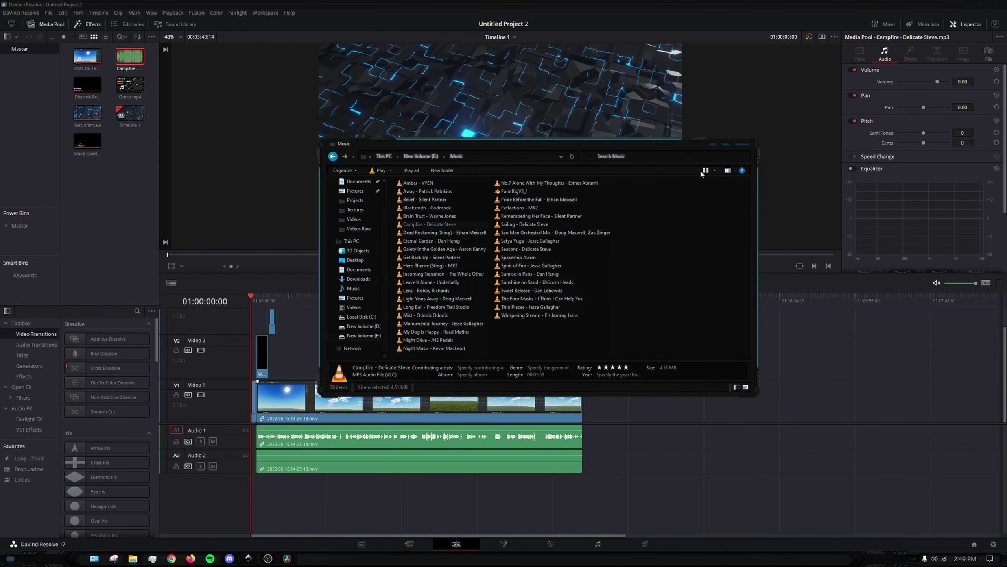
click(740, 145)
Try the Campfire track on Audio 3 under the end of the recording, and delete it from the timeline.
drag(128, 60, 545, 492)
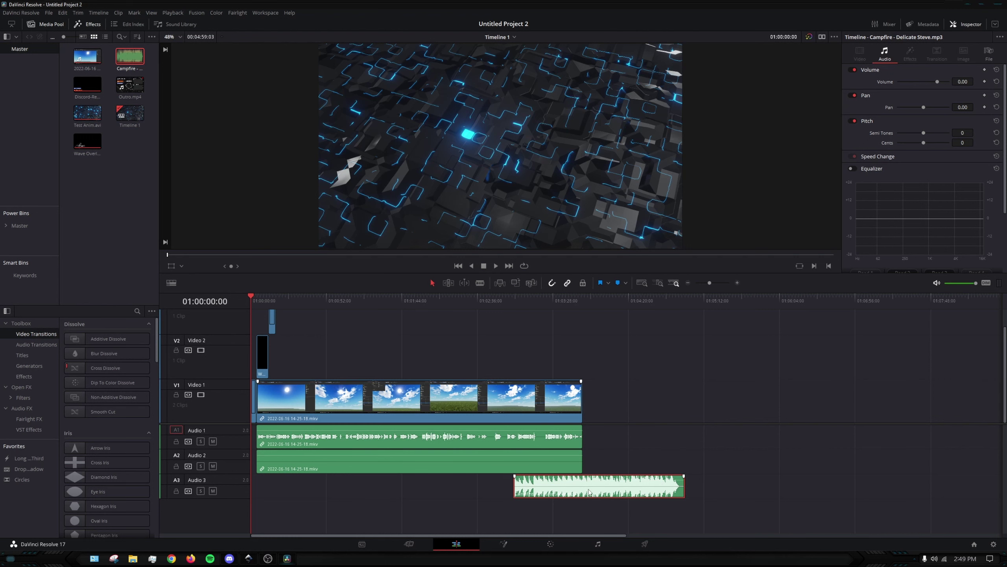
key(Delete)
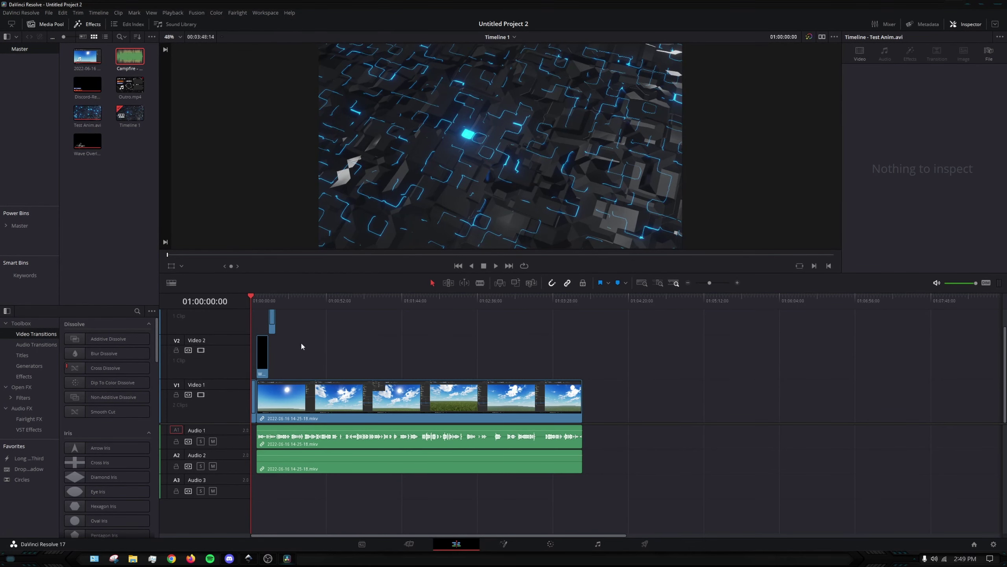
Play the timeline from the beginning to preview the intro and the Wave Overlay over the recording.
click(273, 322)
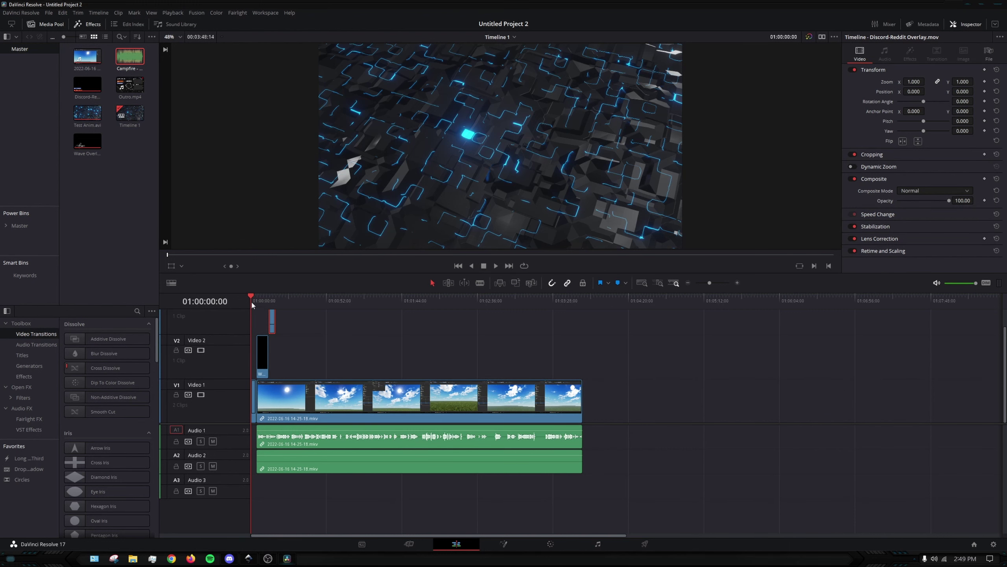
click(255, 303)
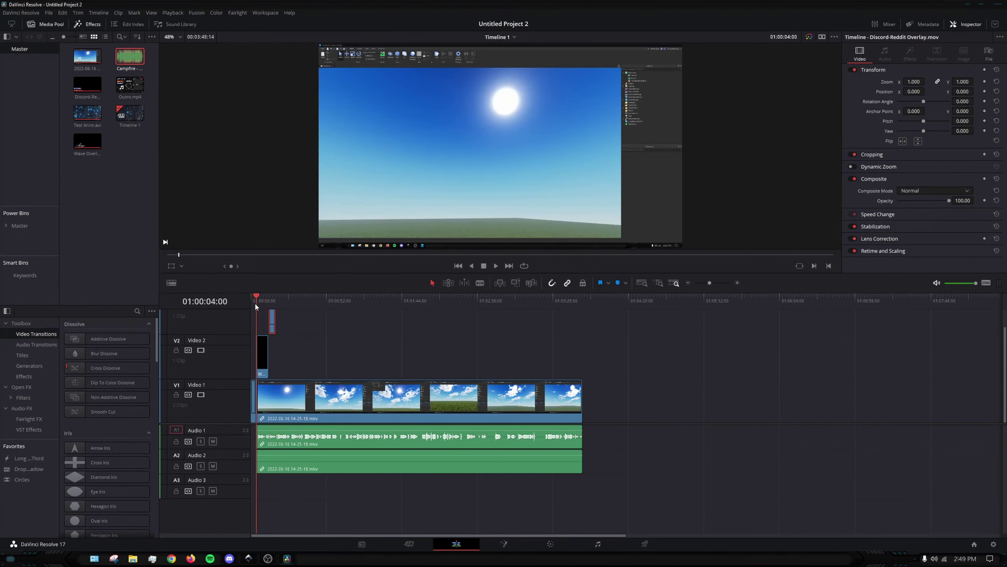
click(458, 265)
click(496, 266)
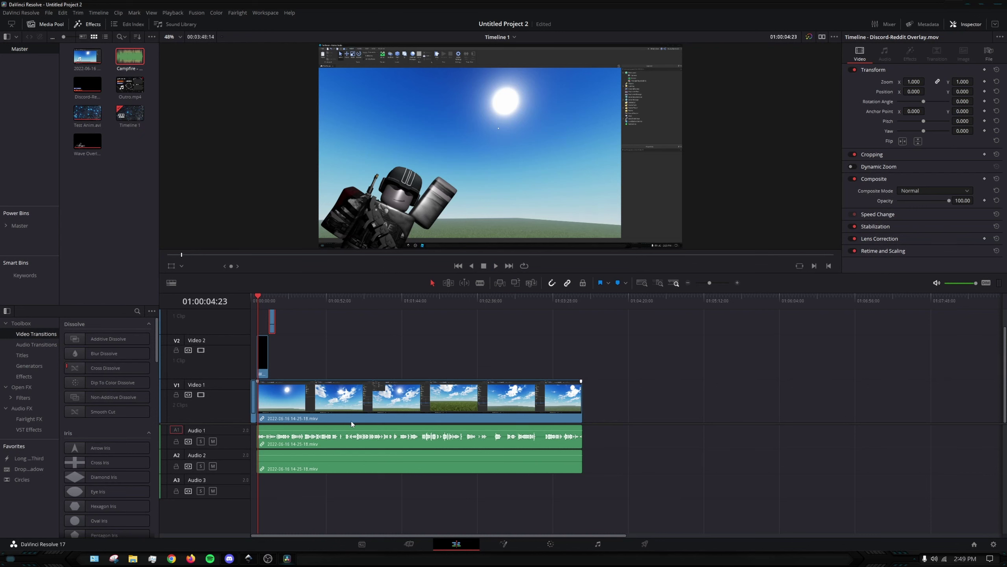
Shift the recording, Wave Overlay and Test Anim to the right, keeping Test Anim directly before the recording at about 01:00:17.
click(263, 354)
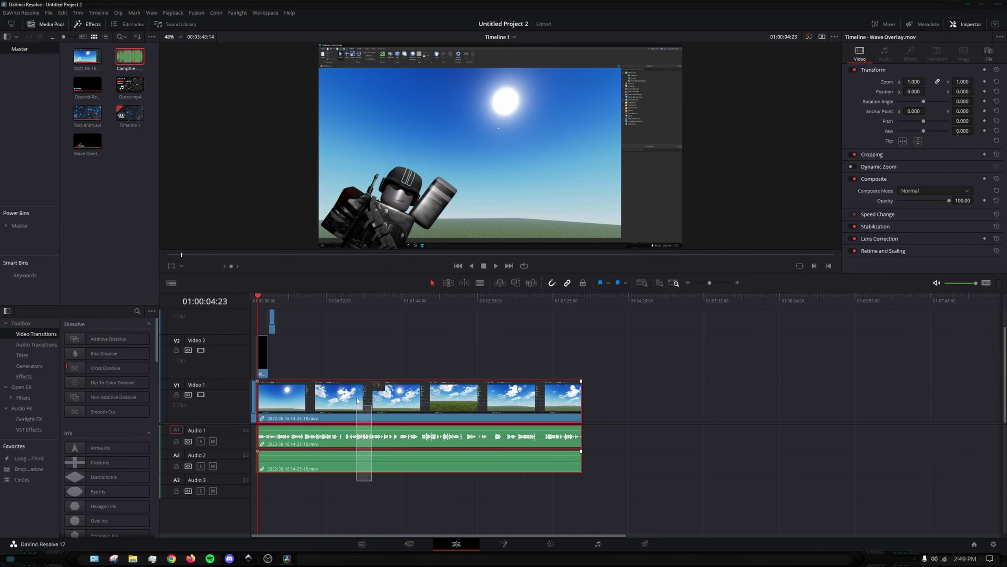
drag(359, 400, 379, 402)
drag(266, 360, 283, 361)
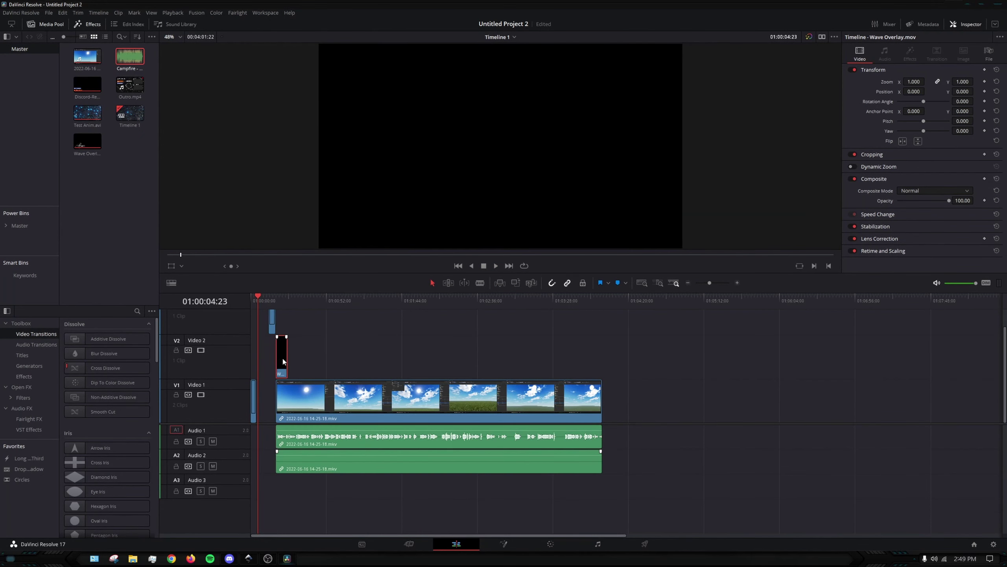
drag(259, 404, 274, 406)
click(314, 376)
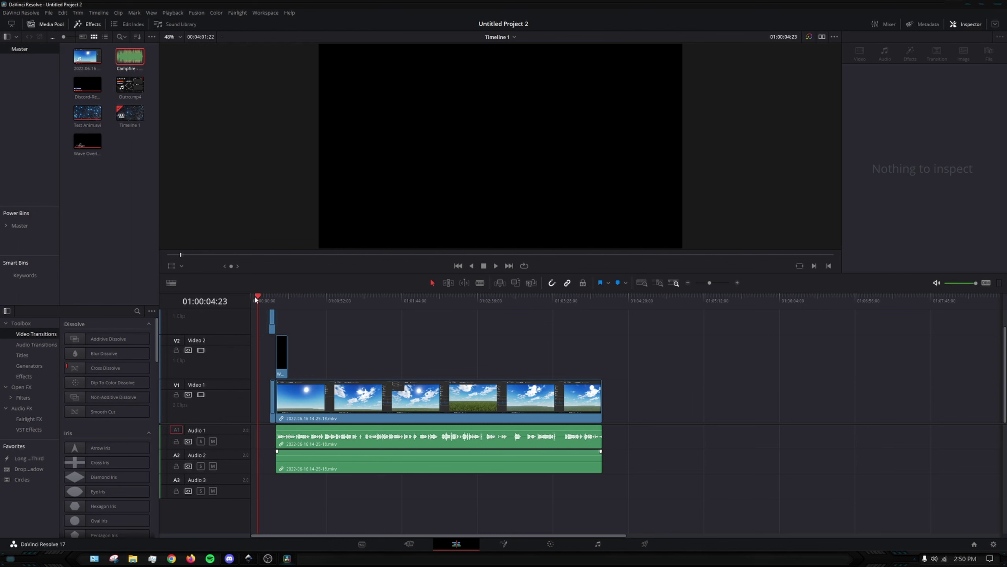
Go to the start of the recording at 01:00:17:08 and look through the video transitions, from Dissolve to Resolve FX Transitions.
drag(255, 299, 276, 301)
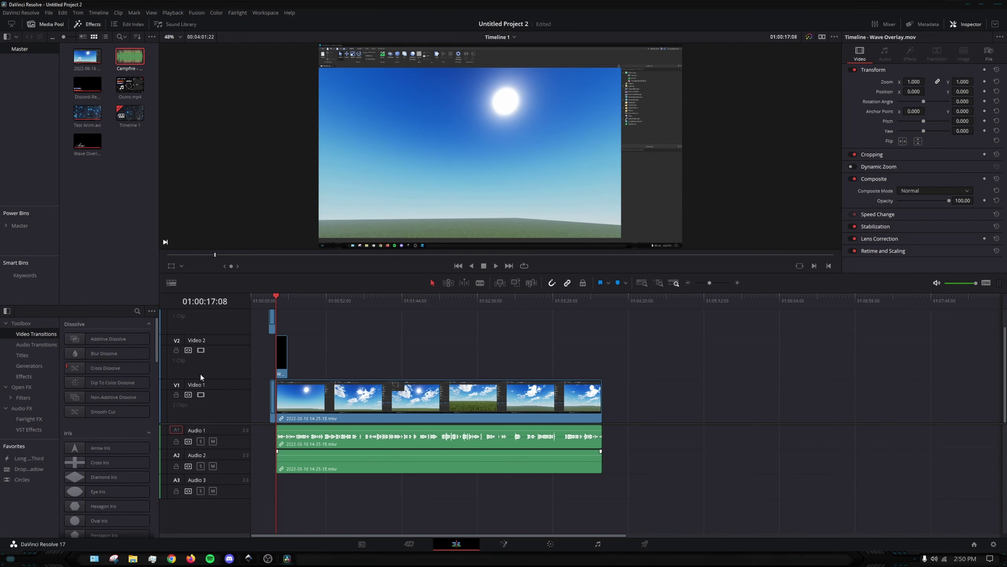
scroll(136, 361, down, 10)
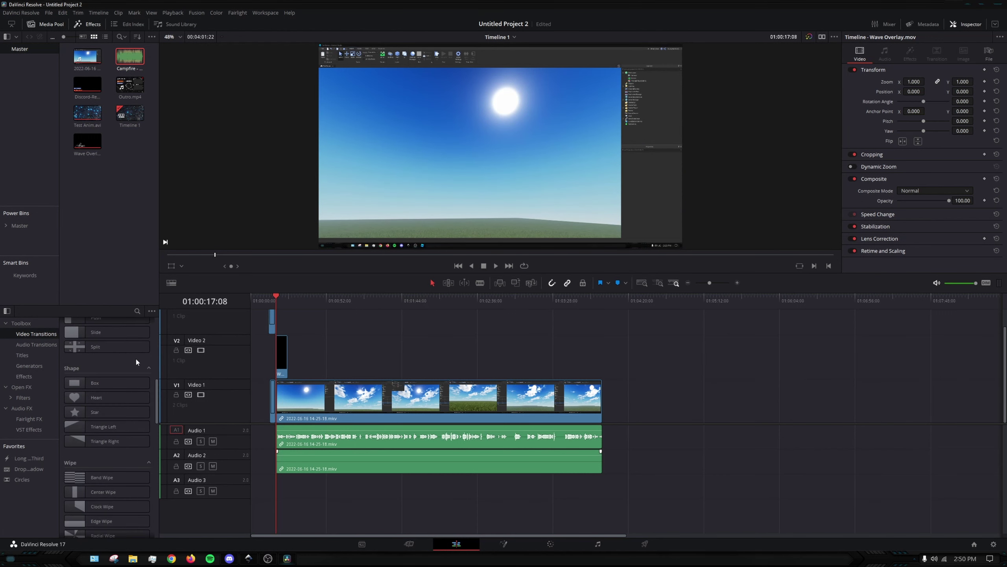
scroll(135, 357, down, 10)
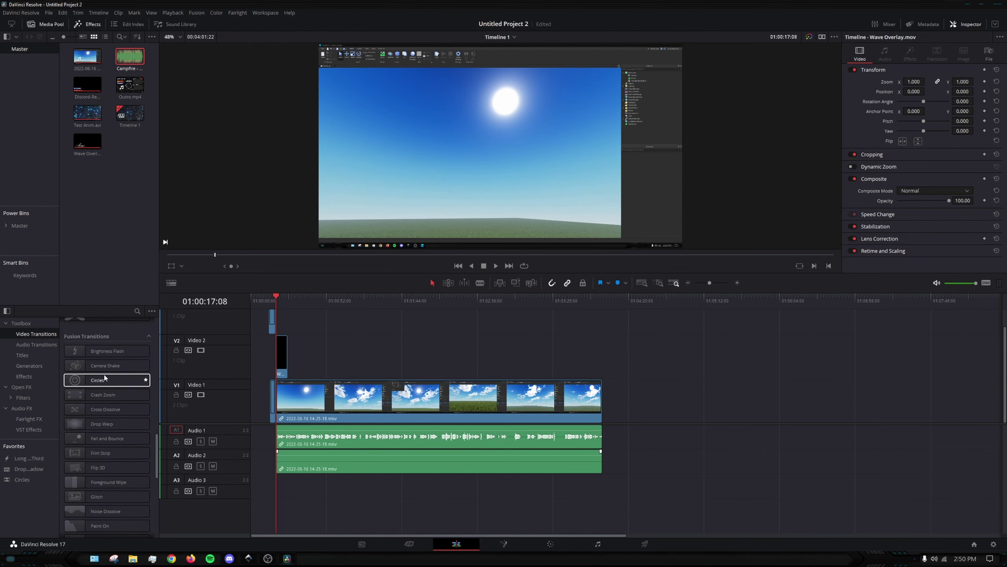
scroll(80, 349, down, 1)
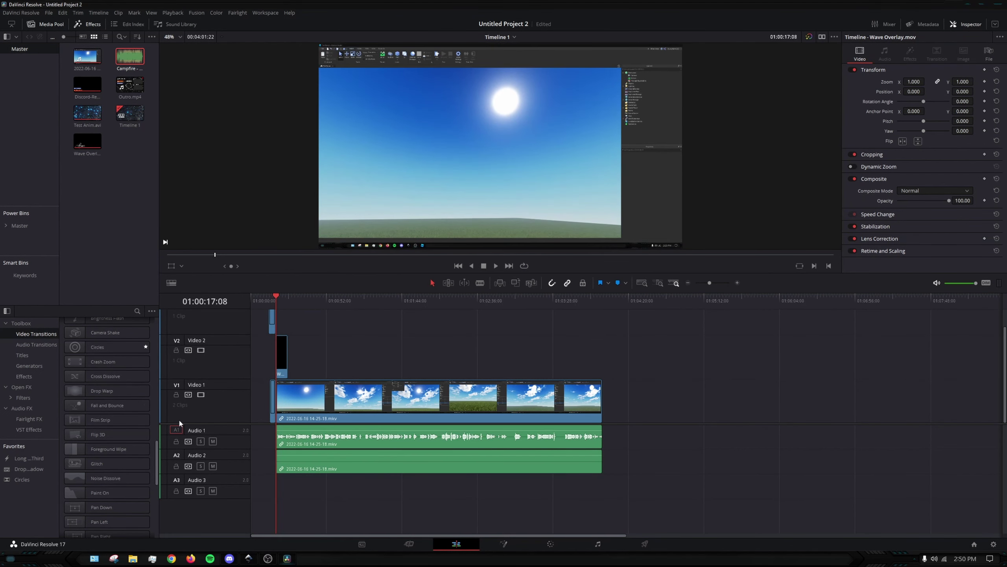
scroll(71, 425, down, 2)
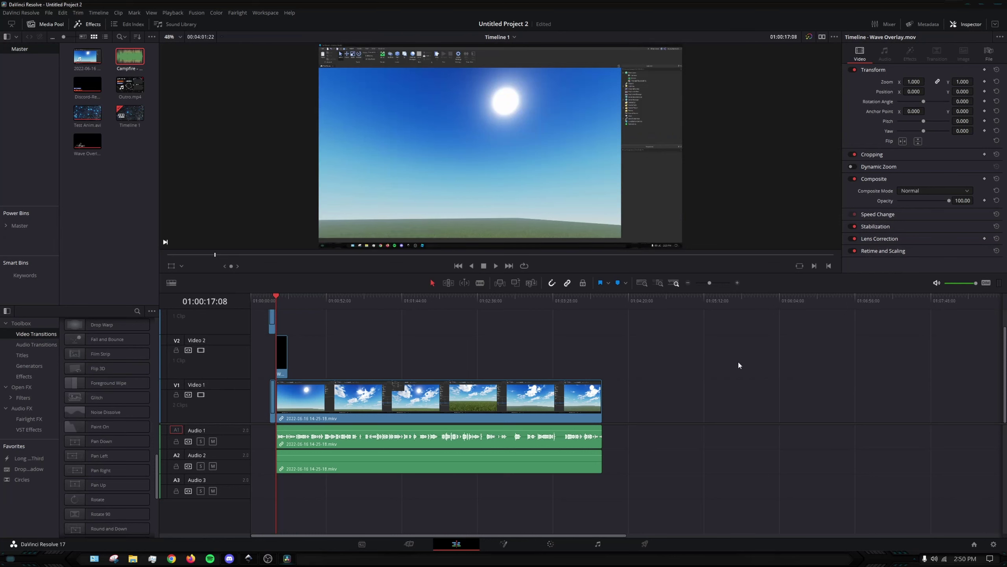
scroll(119, 414, down, 5)
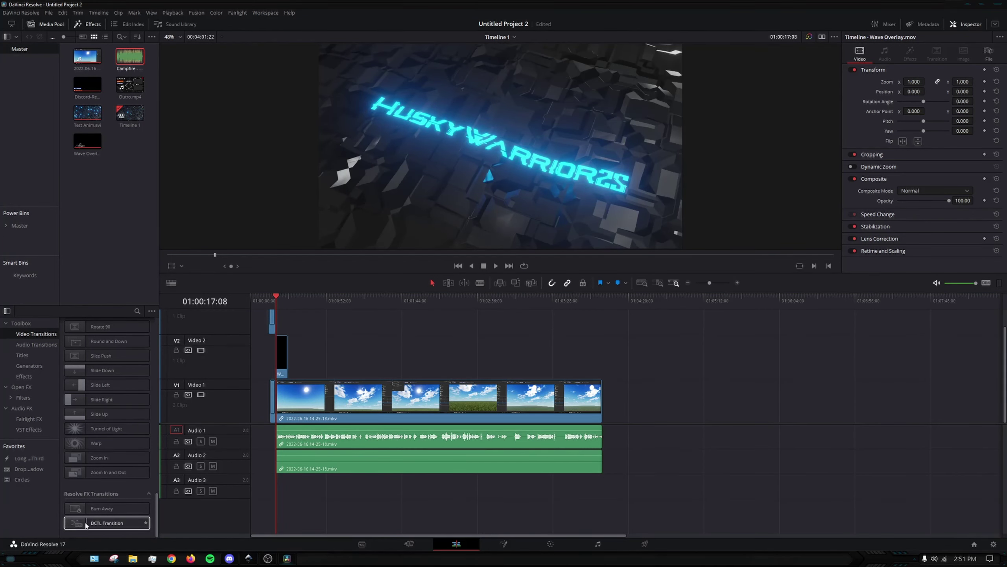
scroll(80, 357, up, 15)
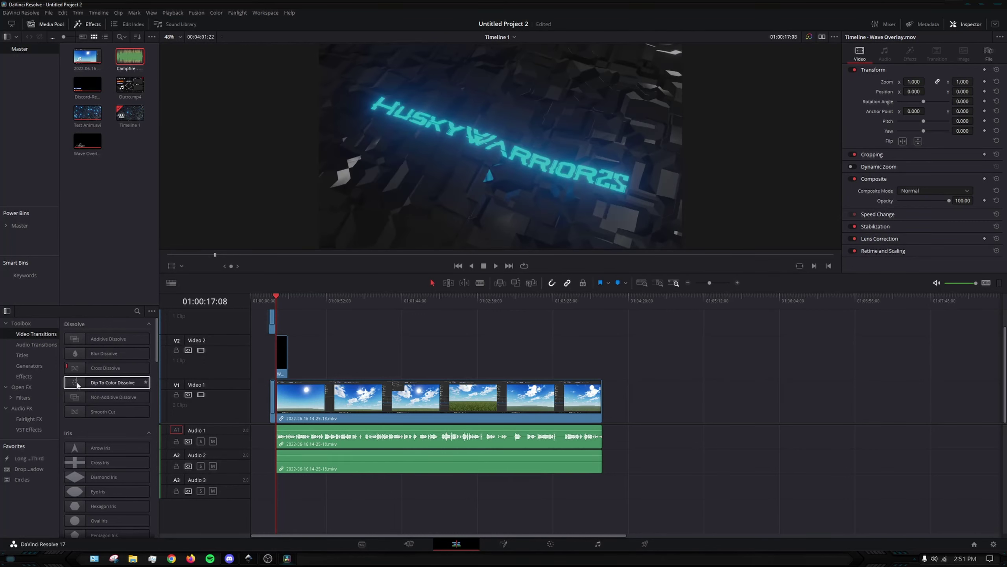
Try a Dip To Color Dissolve at the start of the Test Anim clip.
drag(77, 385, 277, 402)
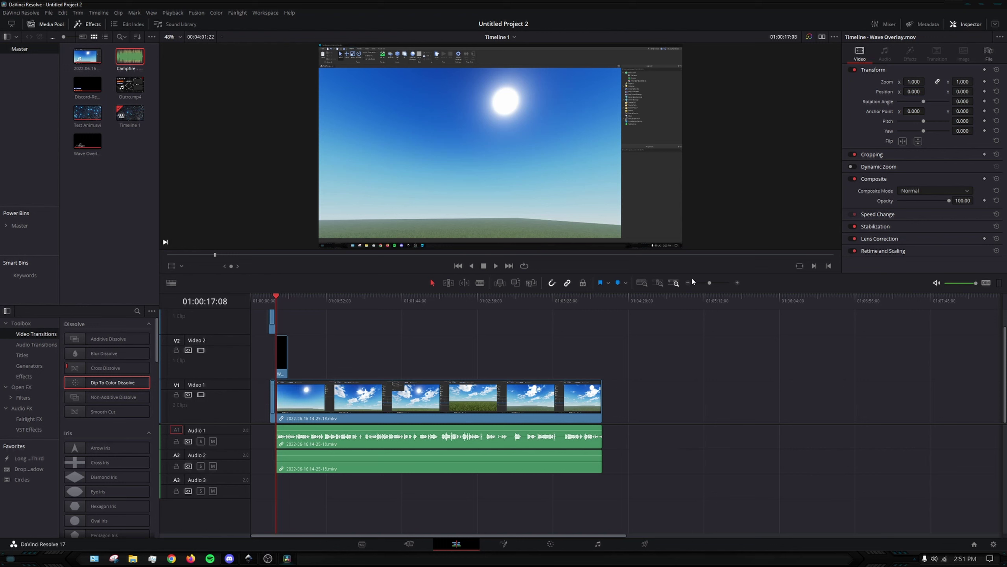
mouse_move(713, 281)
mouse_down()
mouse_move(720, 285)
mouse_move(700, 282)
mouse_move(725, 284)
mouse_up()
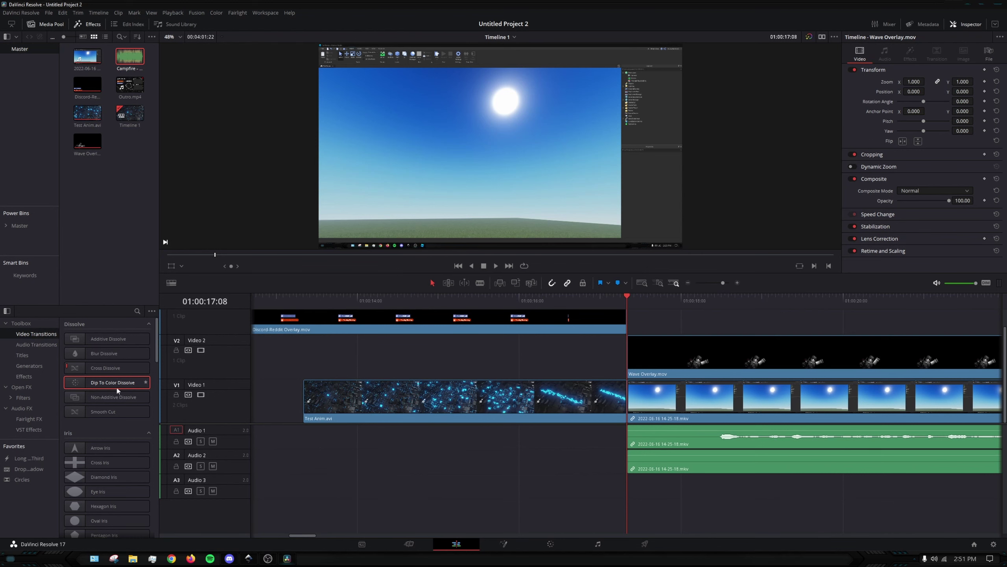
drag(118, 391, 308, 390)
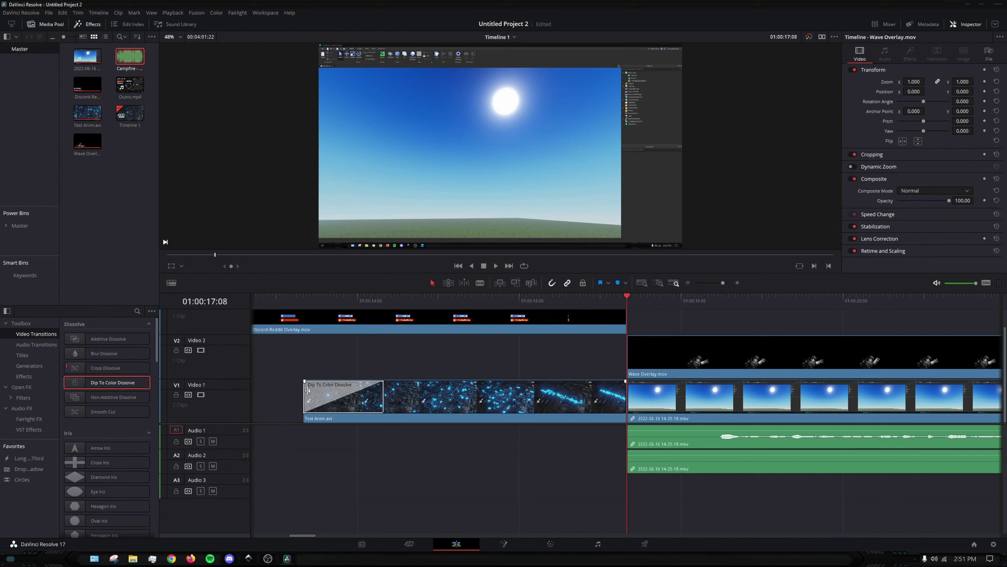
click(308, 391)
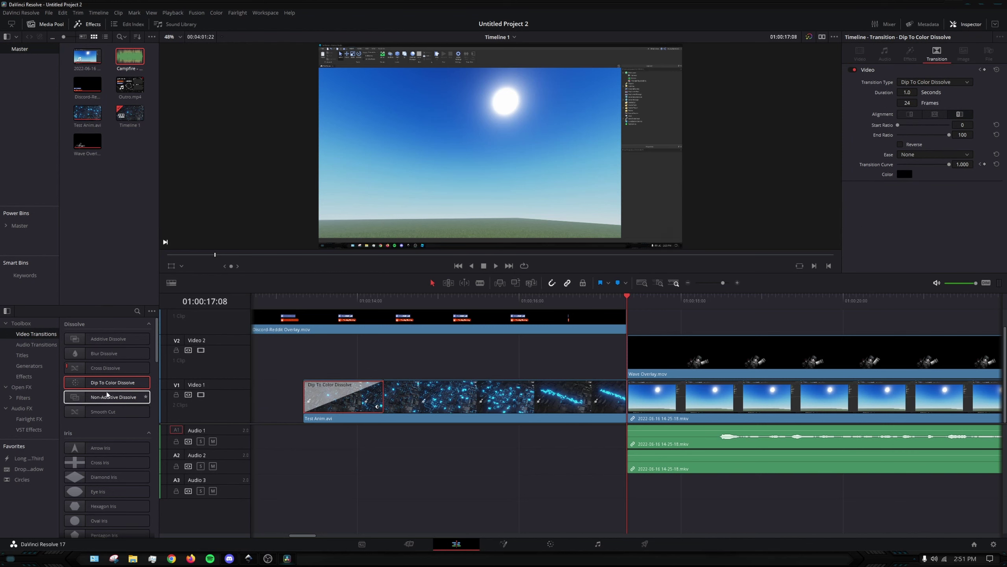
mouse_move(113, 342)
mouse_down()
mouse_move(648, 425)
mouse_move(656, 402)
mouse_move(136, 378)
mouse_move(115, 353)
mouse_up()
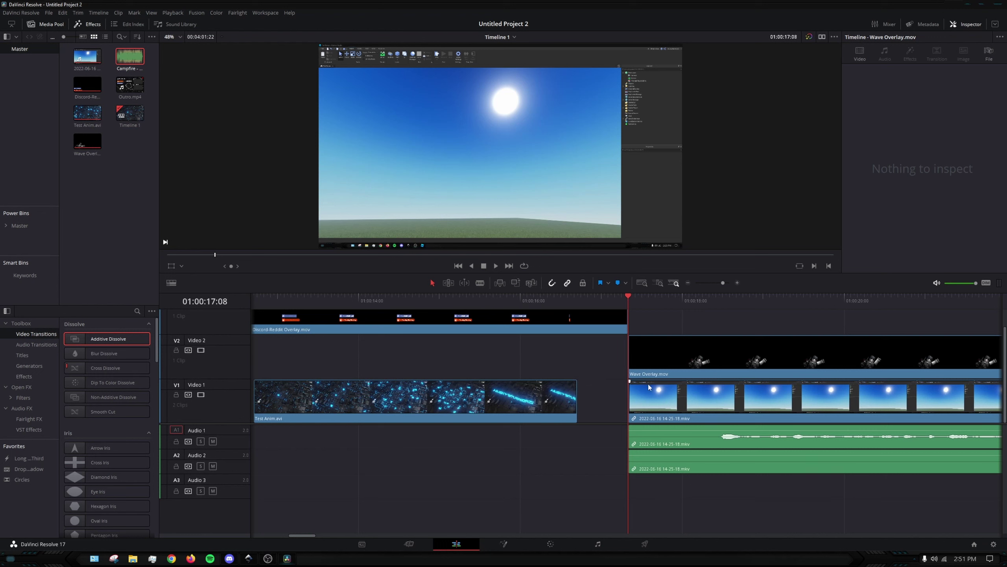
Split the recording and Wave Overlay at 01:00:17:19, and put a Cross Dissolve on the recording's cut.
drag(628, 312, 667, 320)
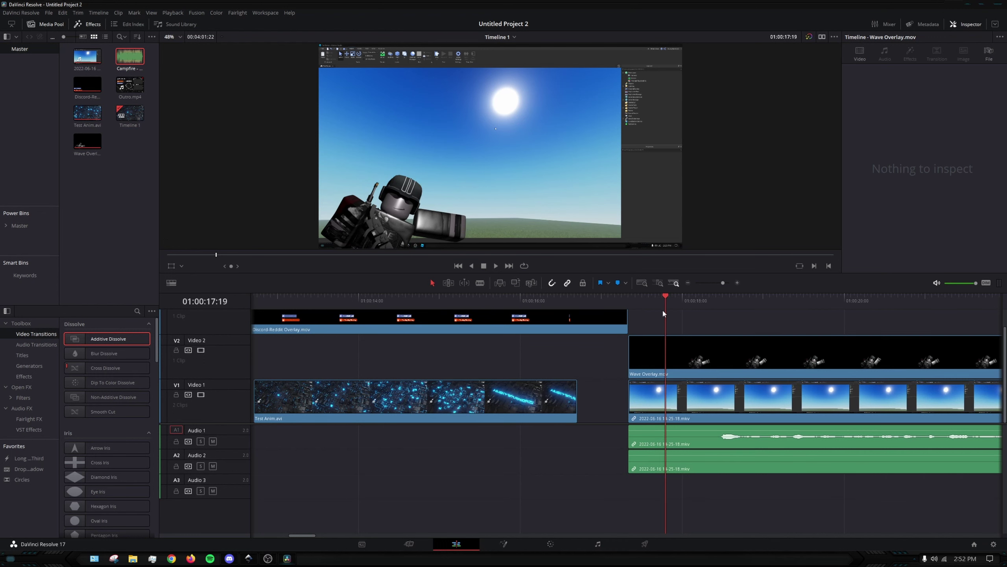
key(ctrl+b)
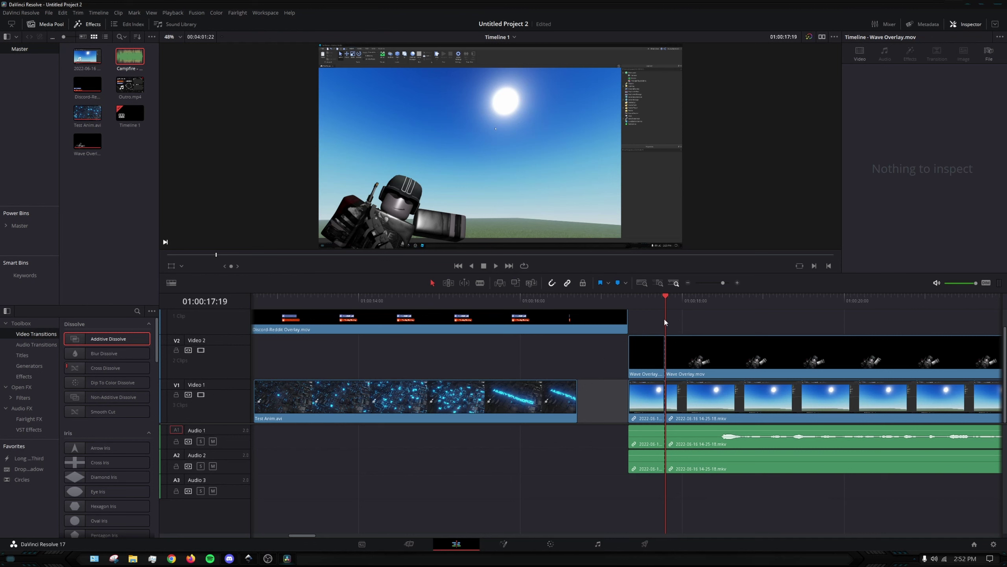
key(ctrl+s)
drag(665, 320, 622, 320)
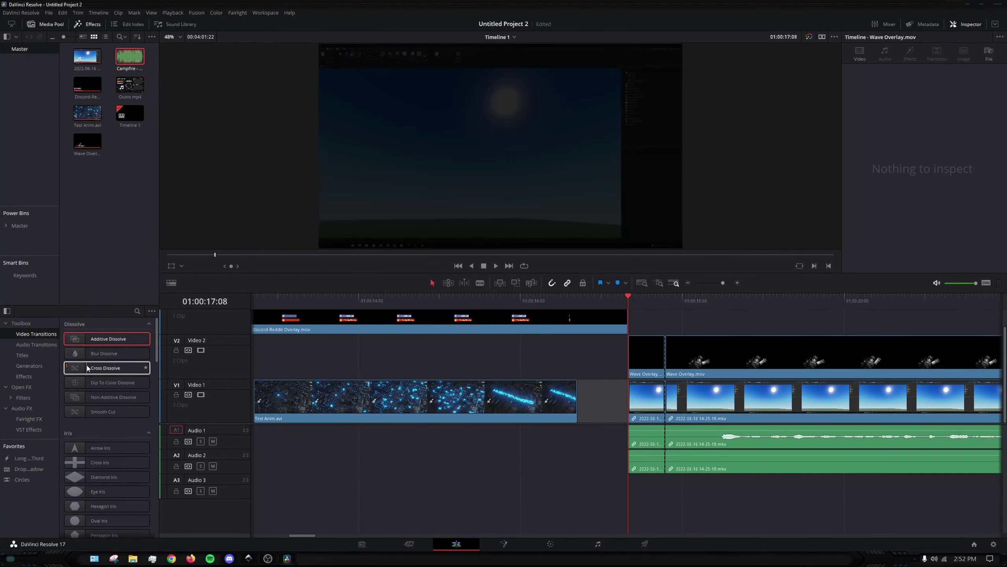
drag(92, 379, 666, 397)
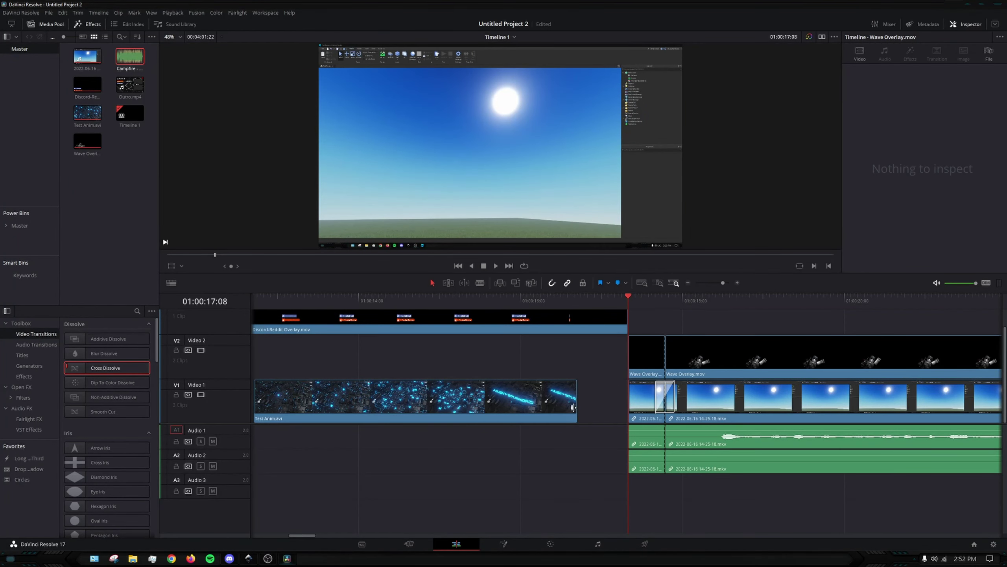
Add the favorite Circles transition to the end of Test Anim, and move the split recording and Wave Overlay directly after it.
click(558, 403)
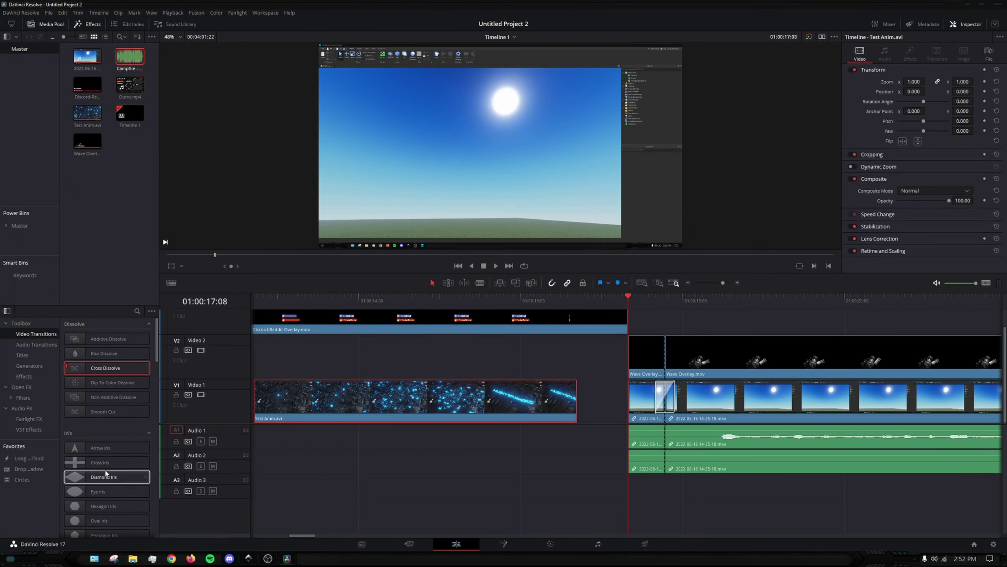
drag(21, 478, 576, 400)
click(588, 481)
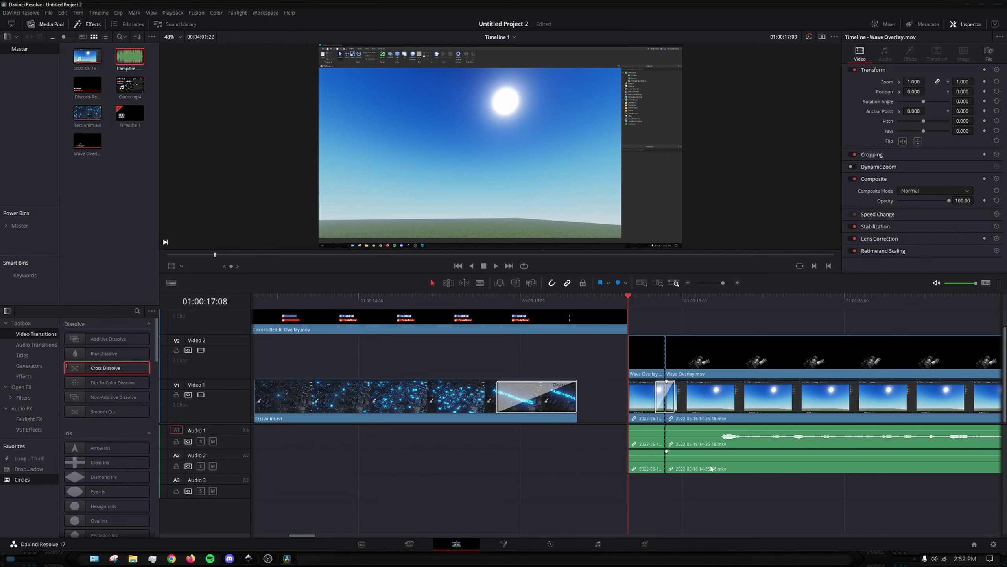
drag(805, 500, 656, 371)
Preview the Circles and Cross Dissolve transitions, and undo them together with the clip move and the split.
drag(629, 298, 498, 299)
click(495, 266)
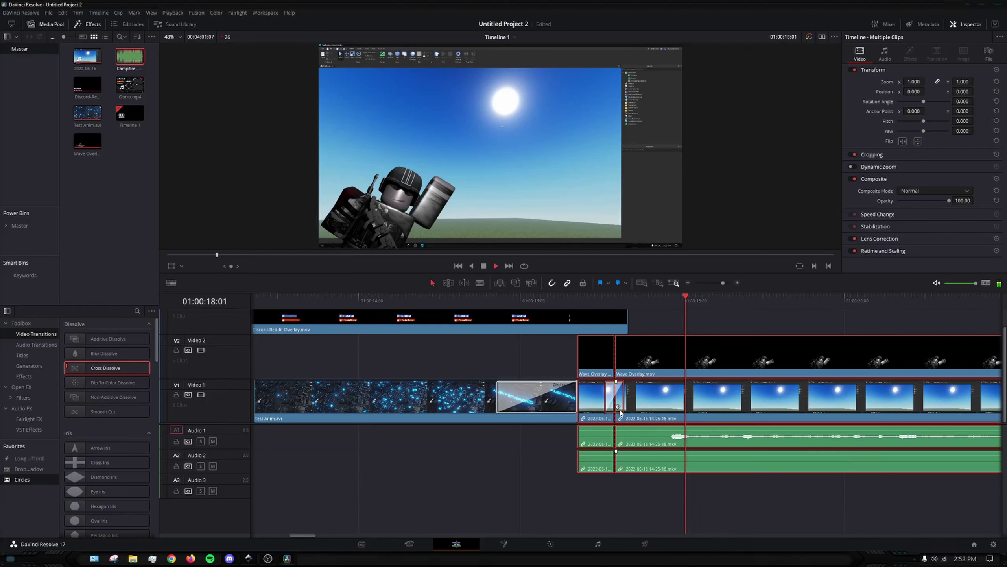
click(677, 324)
click(485, 265)
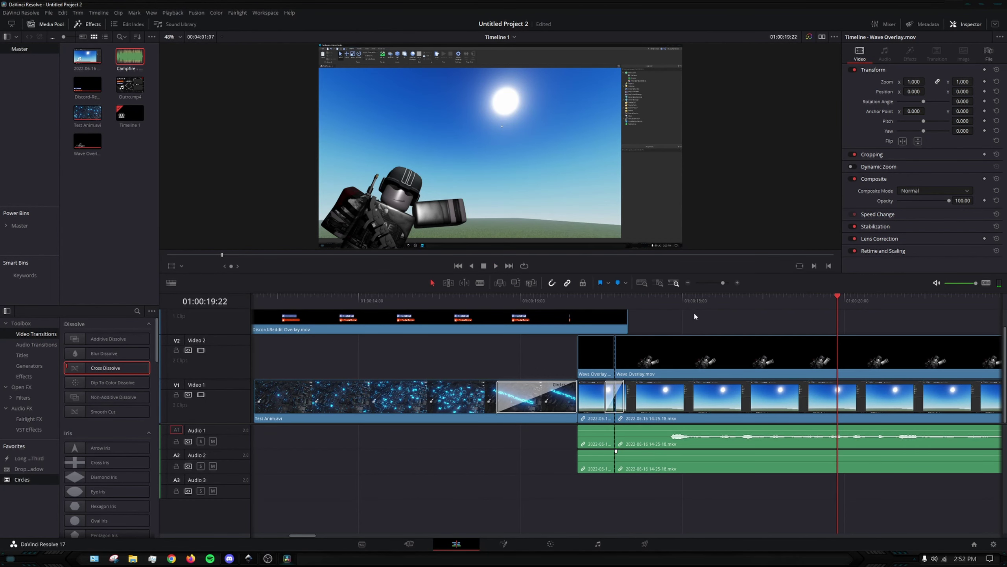
key(ctrl+z)
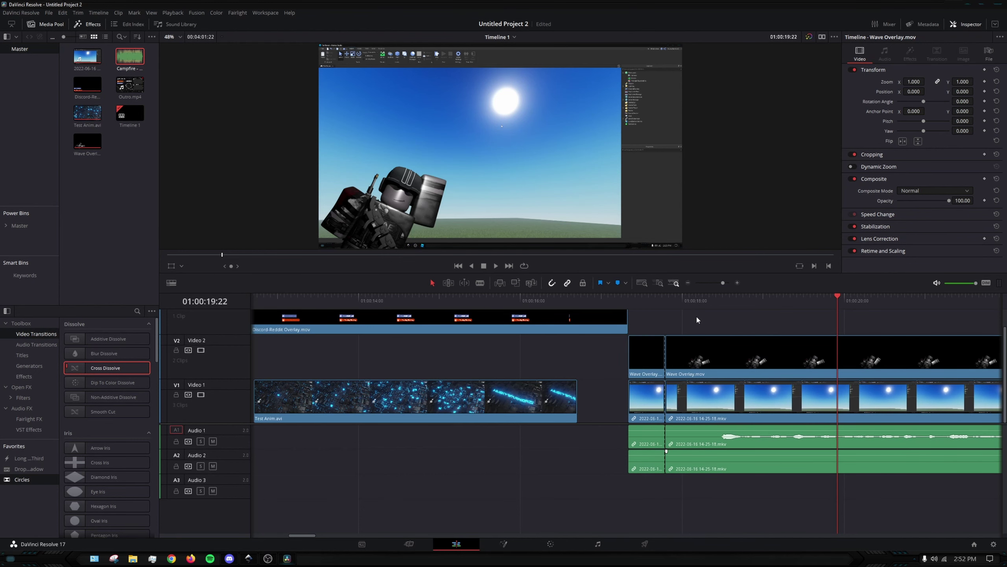
key(ctrl+z)
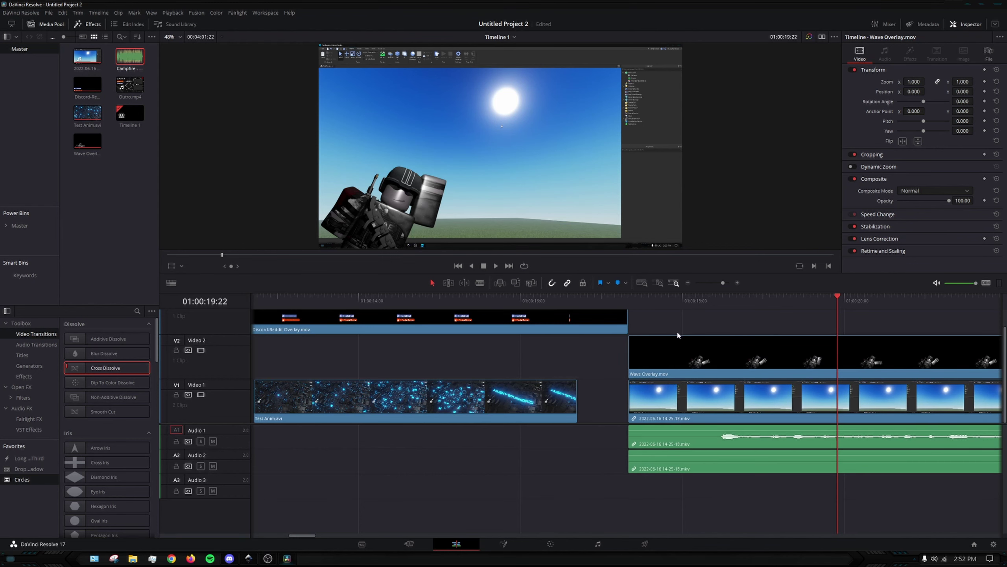
Move the recording and Wave Overlay directly after Test Anim, and place the playhead at 01:00:15:00.
drag(724, 474, 699, 367)
drag(697, 367, 655, 377)
drag(834, 307, 440, 390)
click(488, 479)
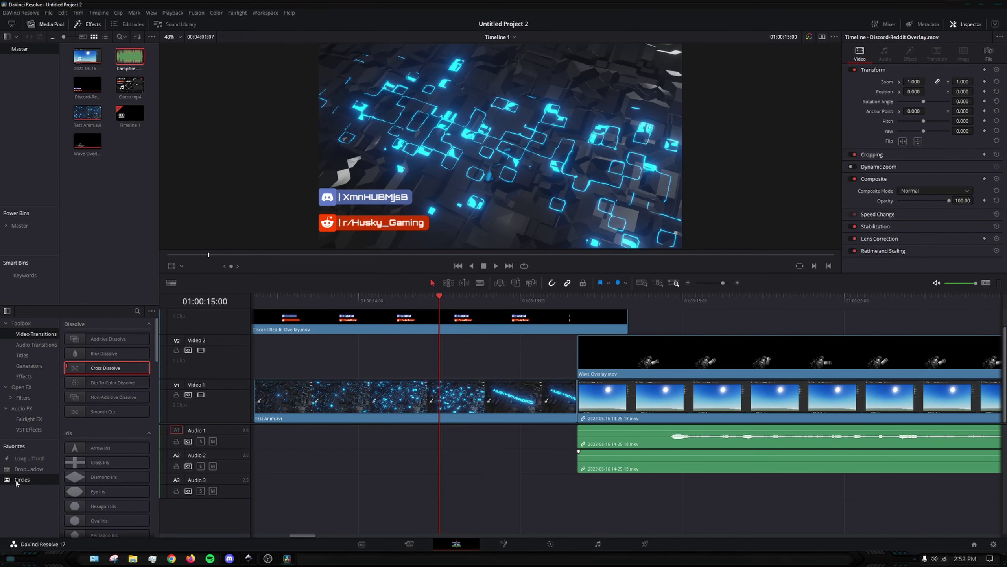
Add the favorite Circles transition to the end of Test Anim and show its settings with the playhead at 01:00:15:04.
mouse_move(16, 481)
mouse_down()
mouse_move(563, 393)
mouse_move(22, 469)
mouse_up()
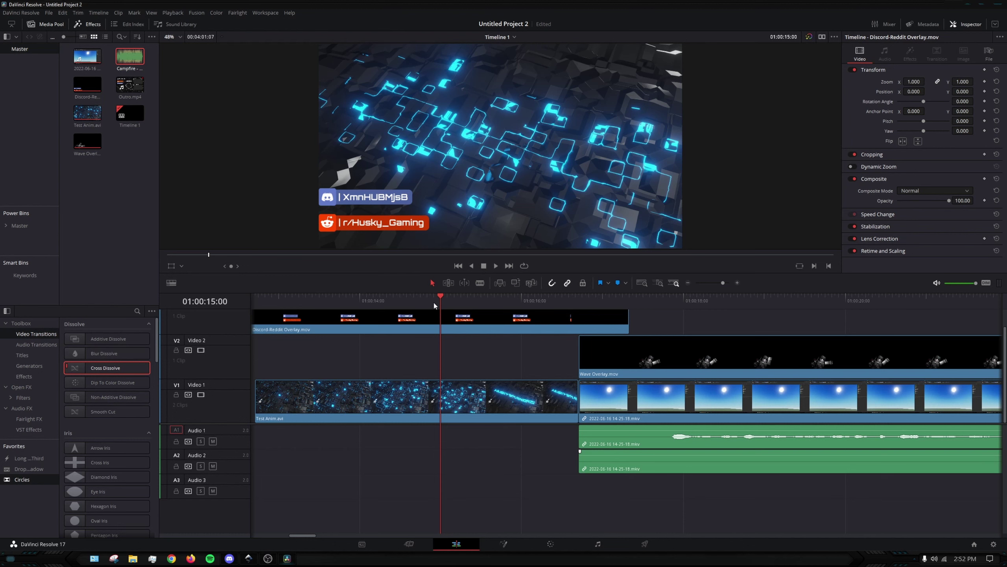
drag(16, 479, 583, 393)
click(539, 392)
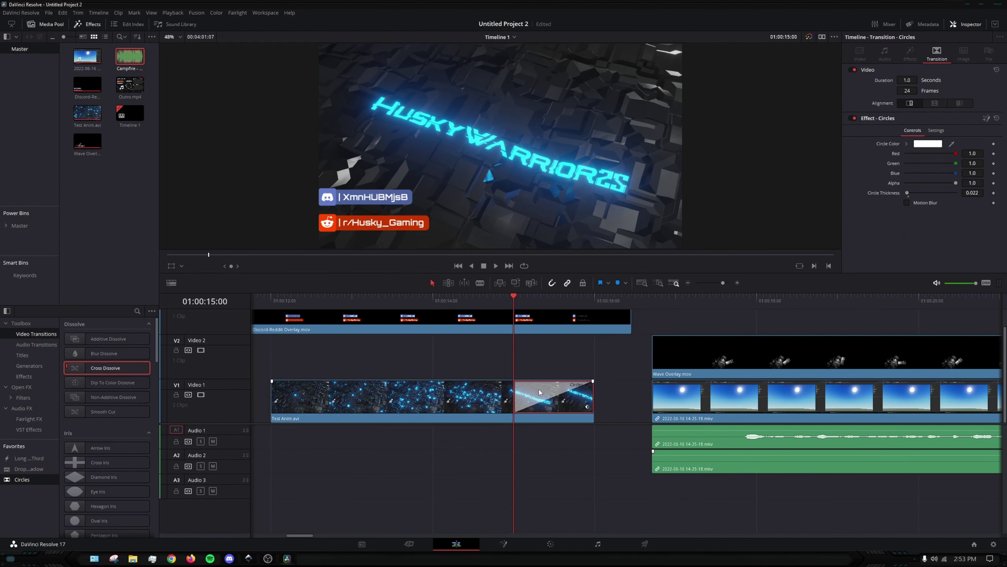
click(527, 296)
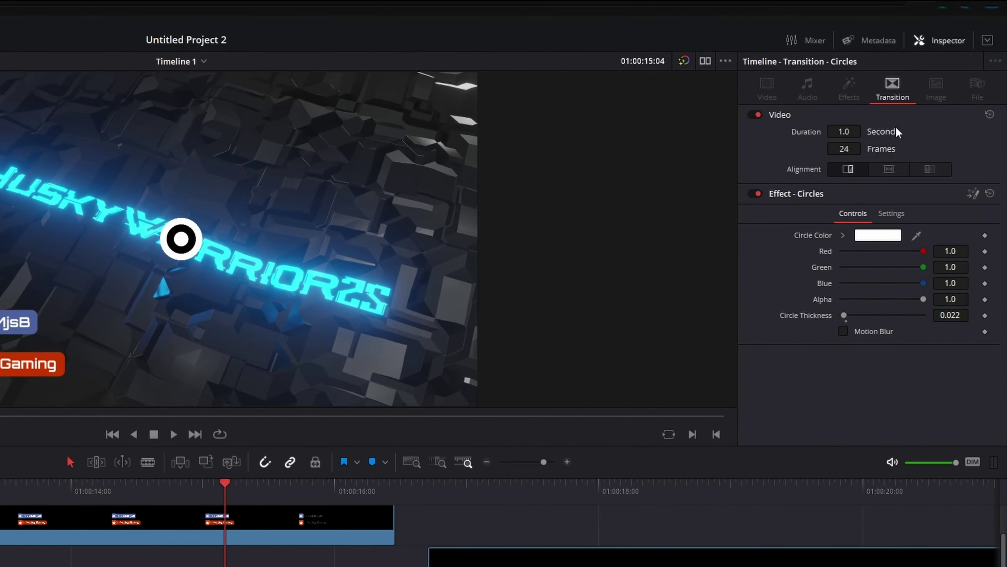
click(939, 45)
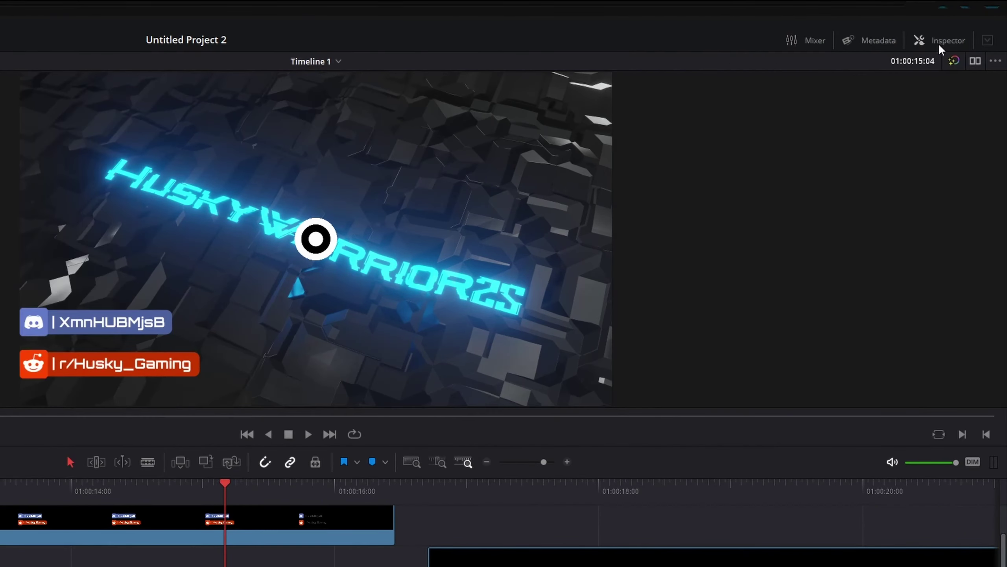
click(939, 44)
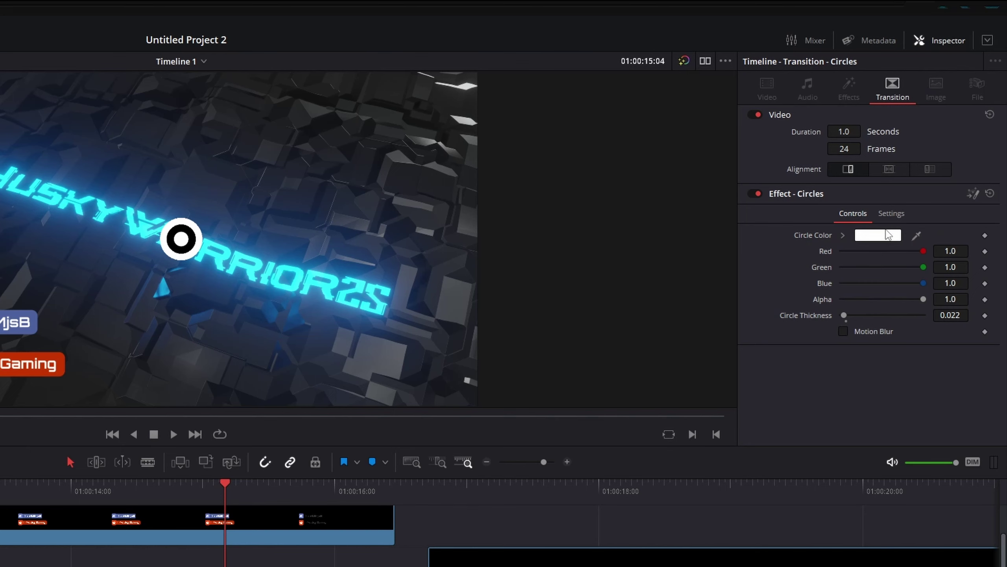
Set the Circles transition's circle color to the light blue #00aaff.
click(878, 235)
drag(178, 397, 240, 342)
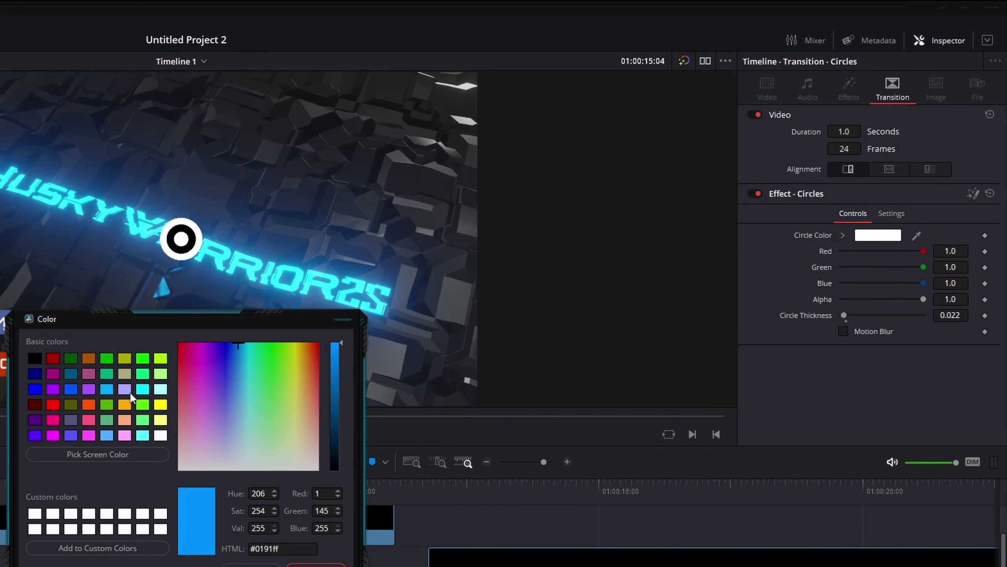
click(106, 388)
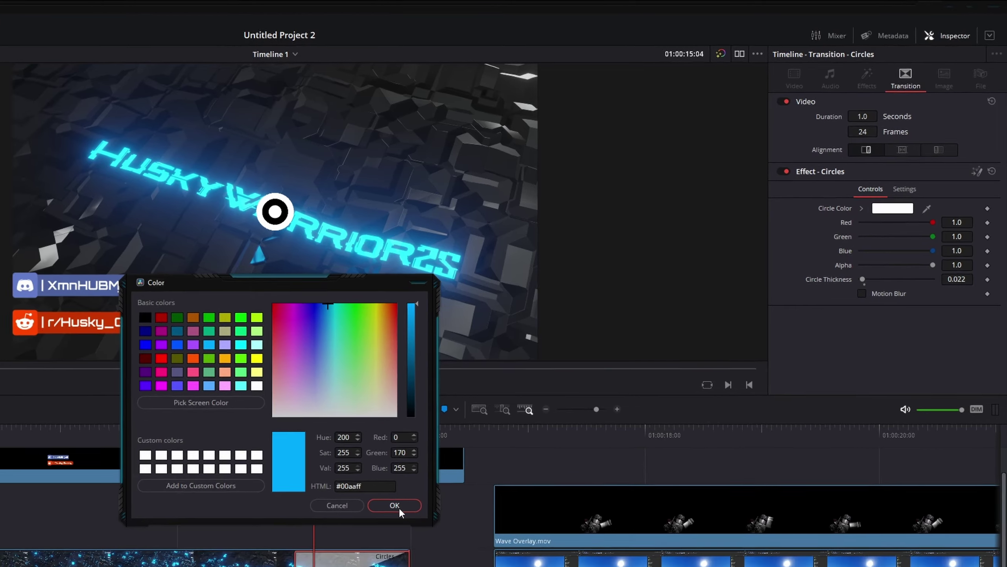
click(399, 508)
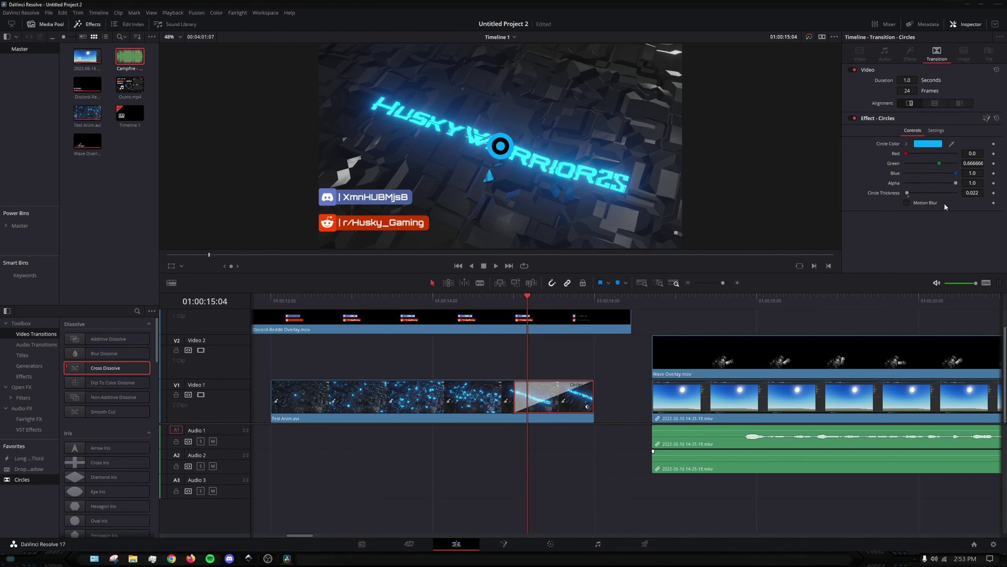
Try Motion Blur on the Circles transition, turn it back off, and play the transition.
click(906, 202)
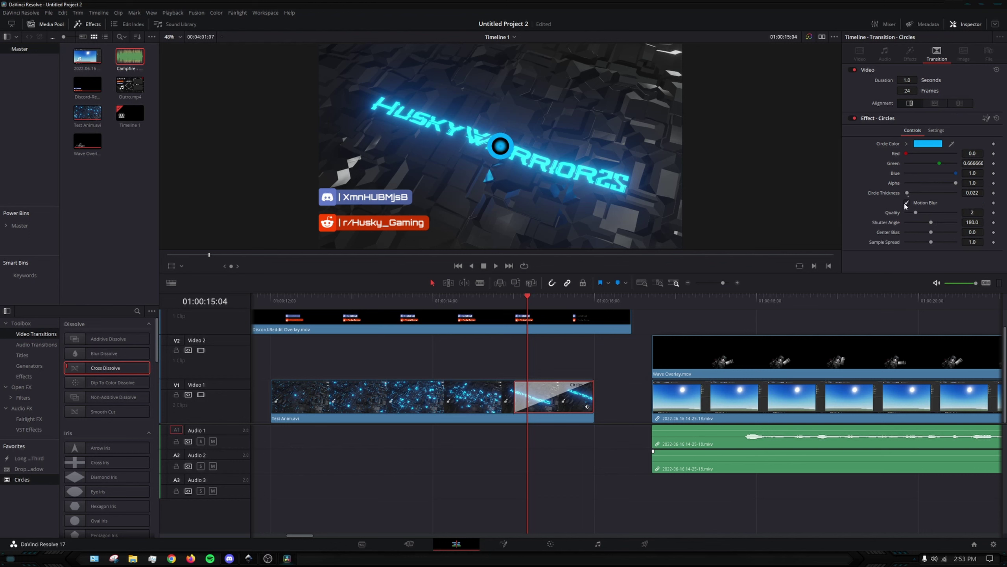
click(909, 202)
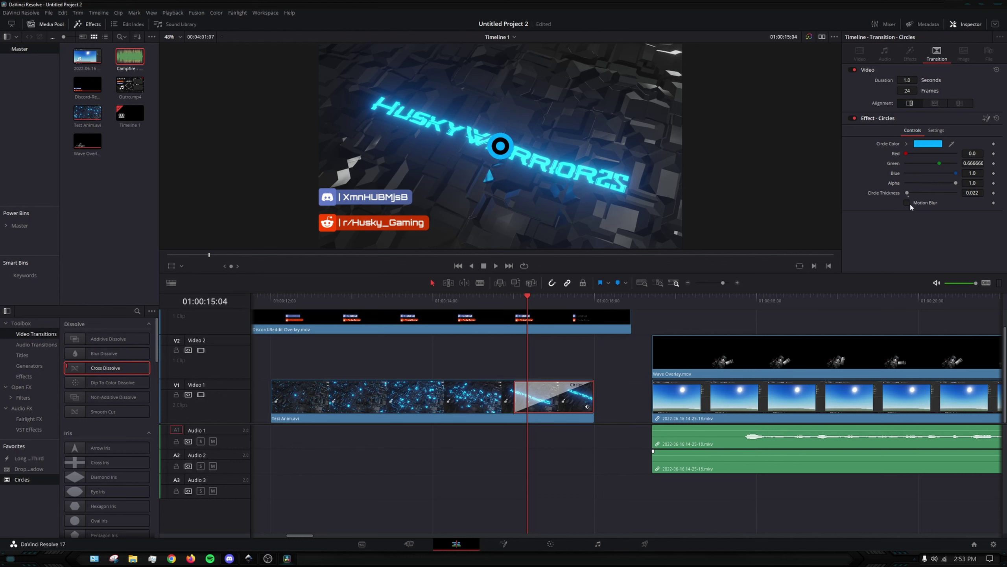
click(495, 265)
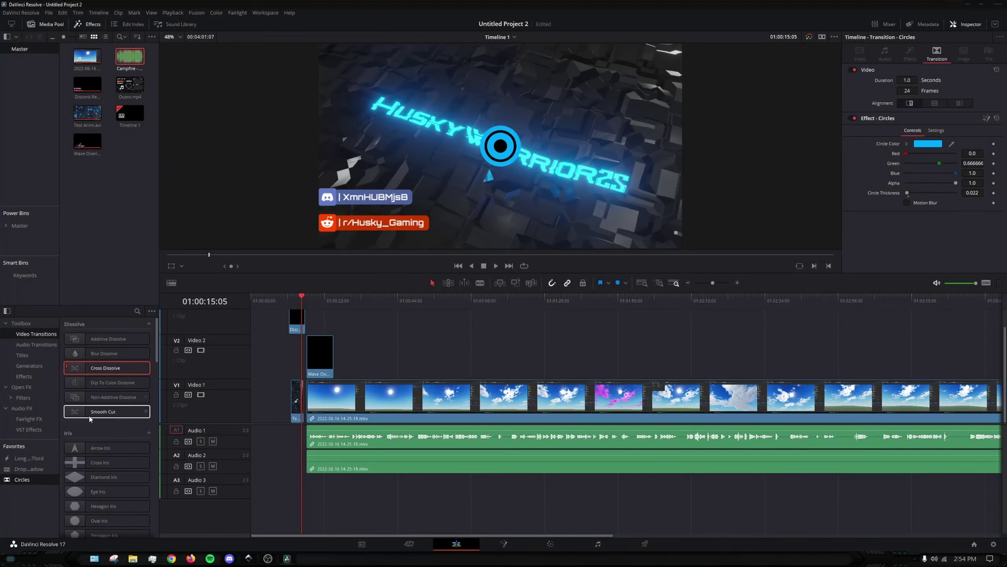
Try a fade-in at the start of the recording's Audio 1 clip, play it, and remove the fade.
click(29, 346)
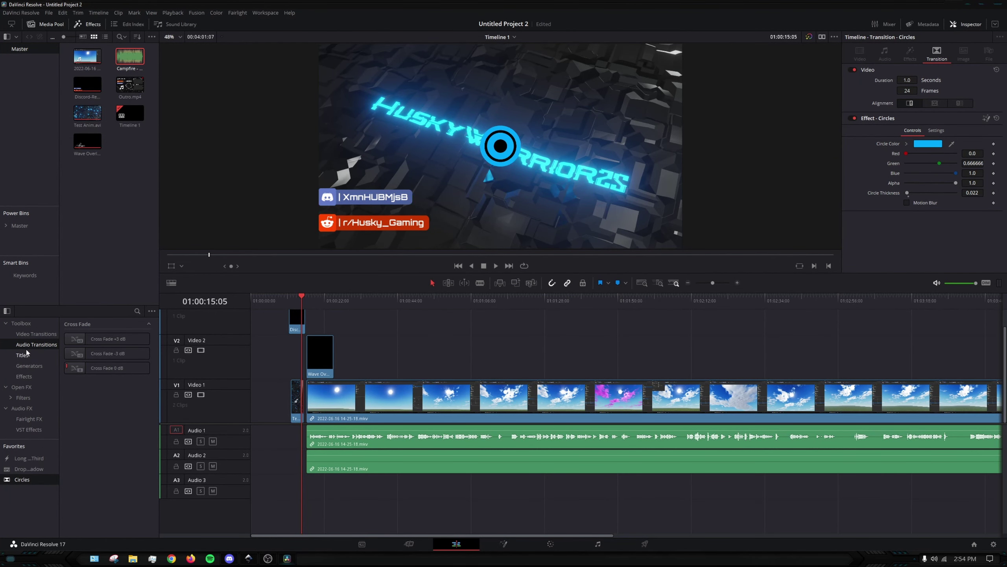
mouse_move(73, 342)
mouse_down()
mouse_move(339, 452)
mouse_move(306, 439)
mouse_move(320, 442)
mouse_up()
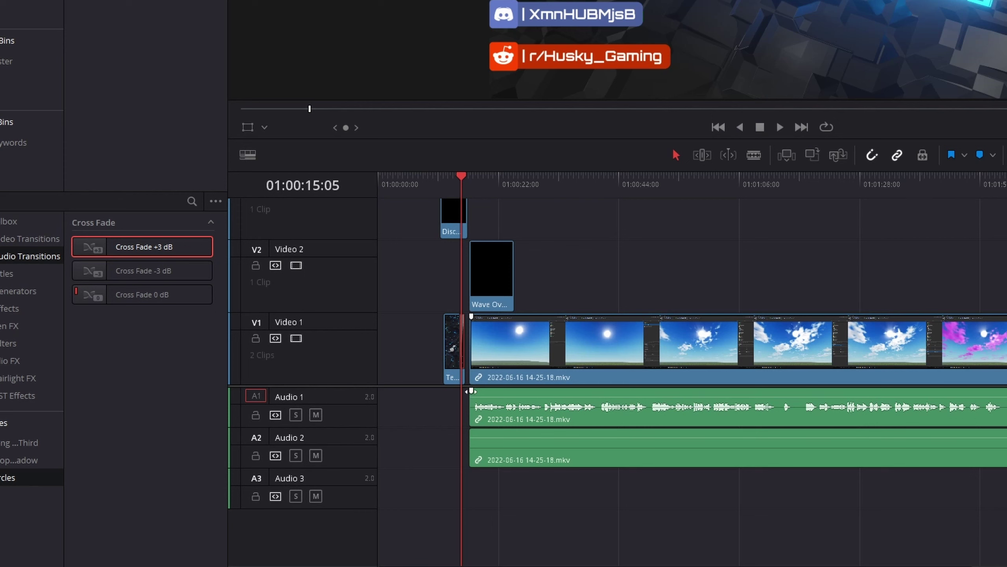
drag(472, 391, 573, 393)
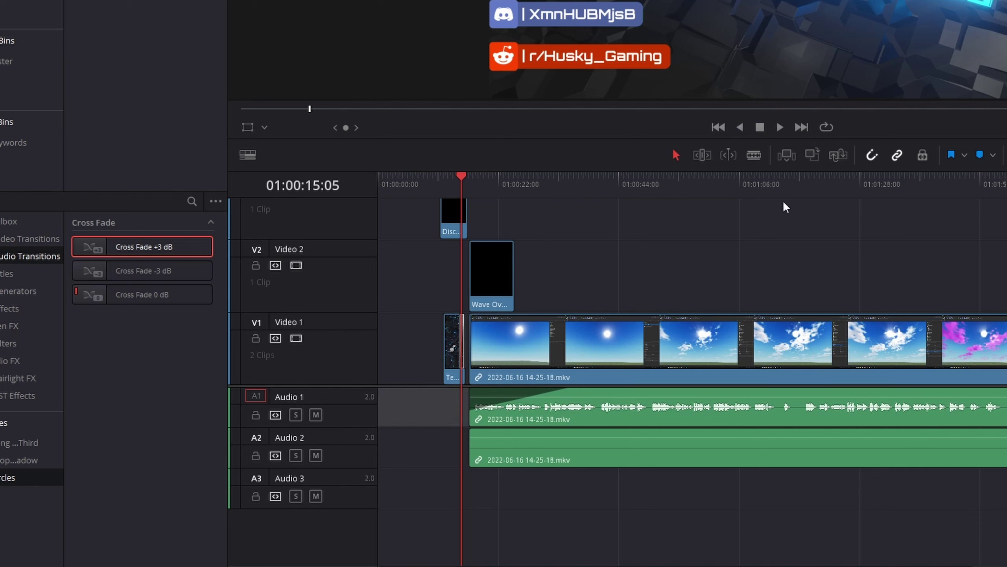
key(Down)
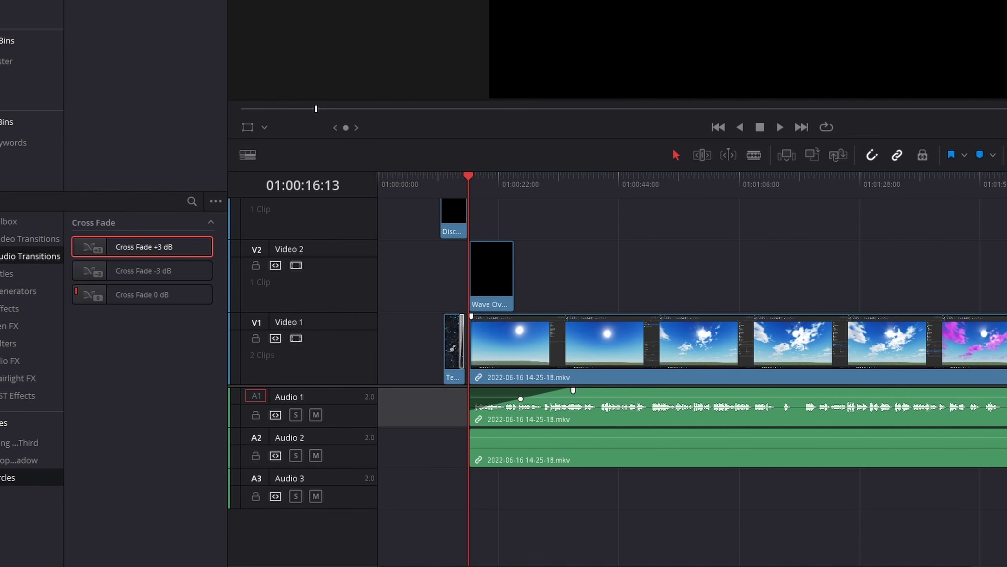
click(780, 127)
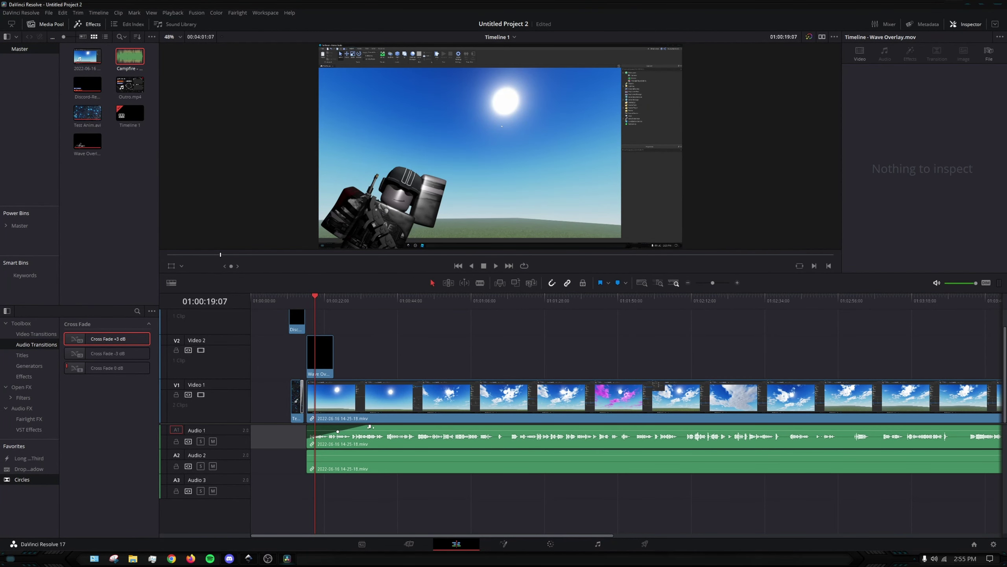
drag(370, 426, 331, 427)
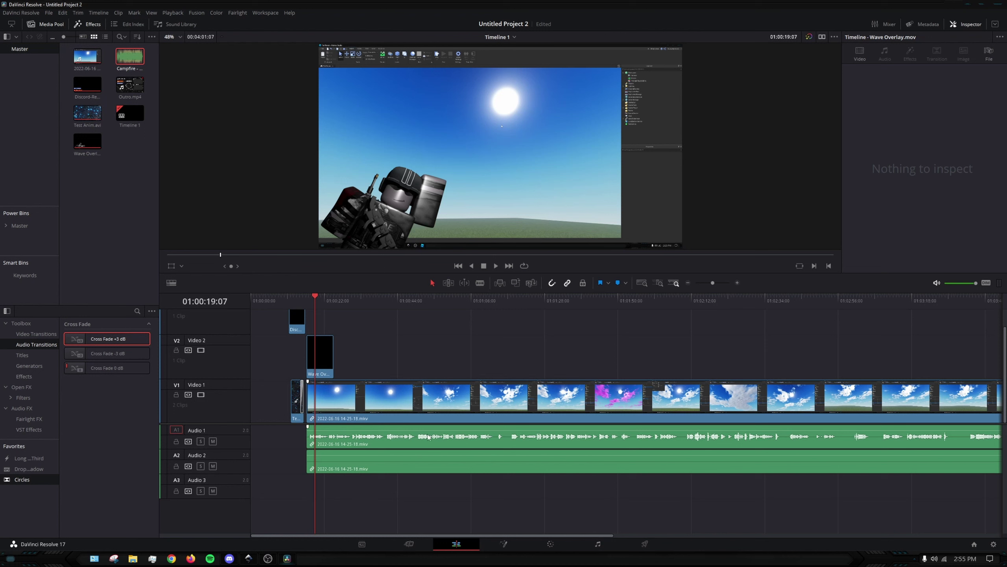
Add a video fade-in to the start of the recording on Video 1 and play it from the clip's beginning.
drag(307, 381, 303, 404)
click(316, 300)
click(306, 301)
drag(326, 400, 327, 400)
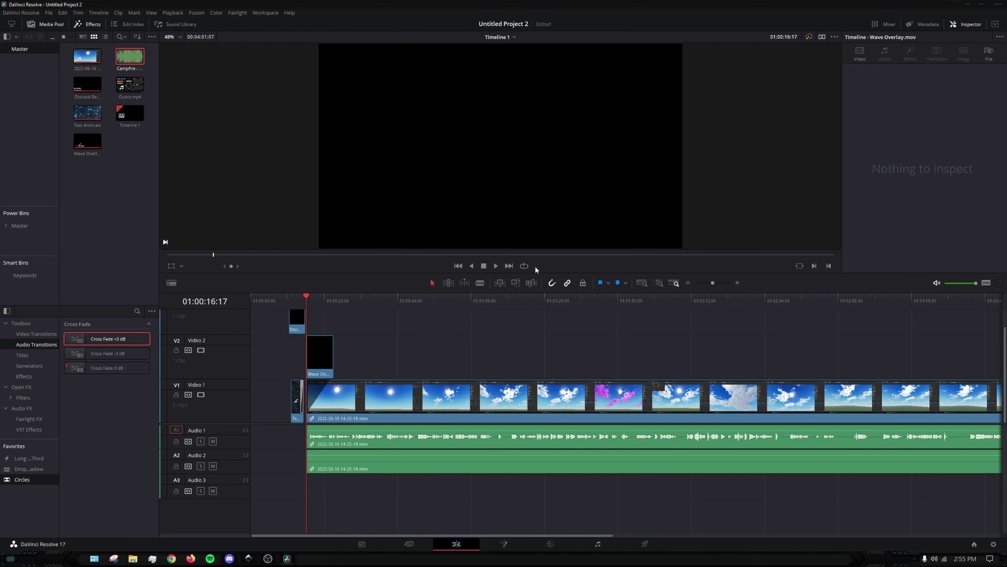
click(496, 265)
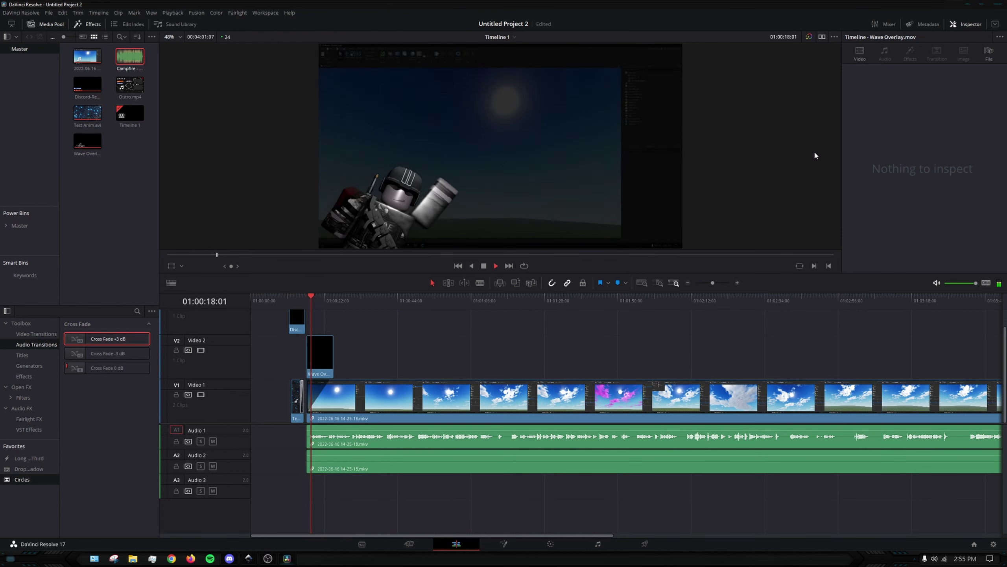
click(483, 266)
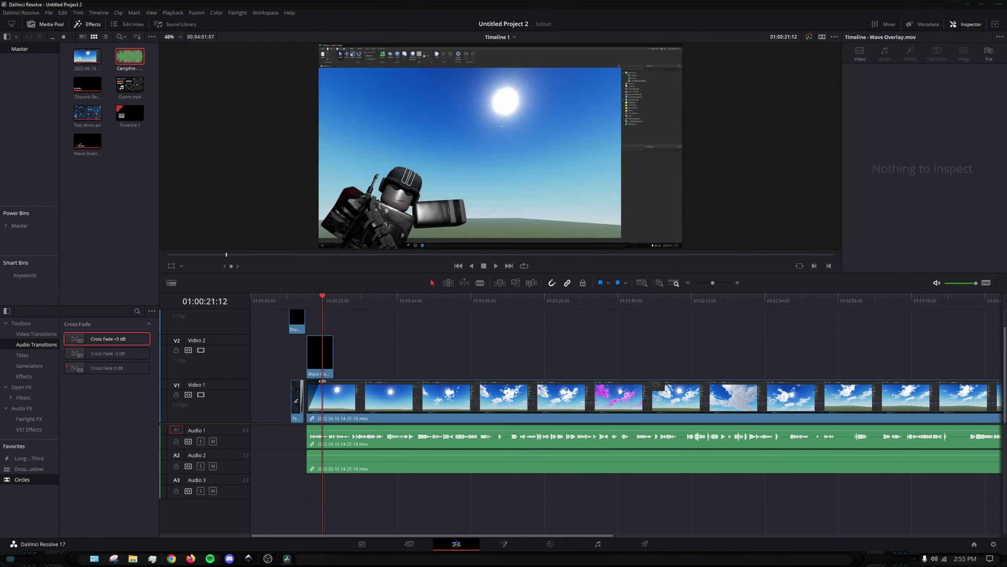
Select the Wave Overlay clip on Video 2 and replay it over the recording's fade-in.
drag(322, 301, 312, 301)
click(323, 355)
click(494, 268)
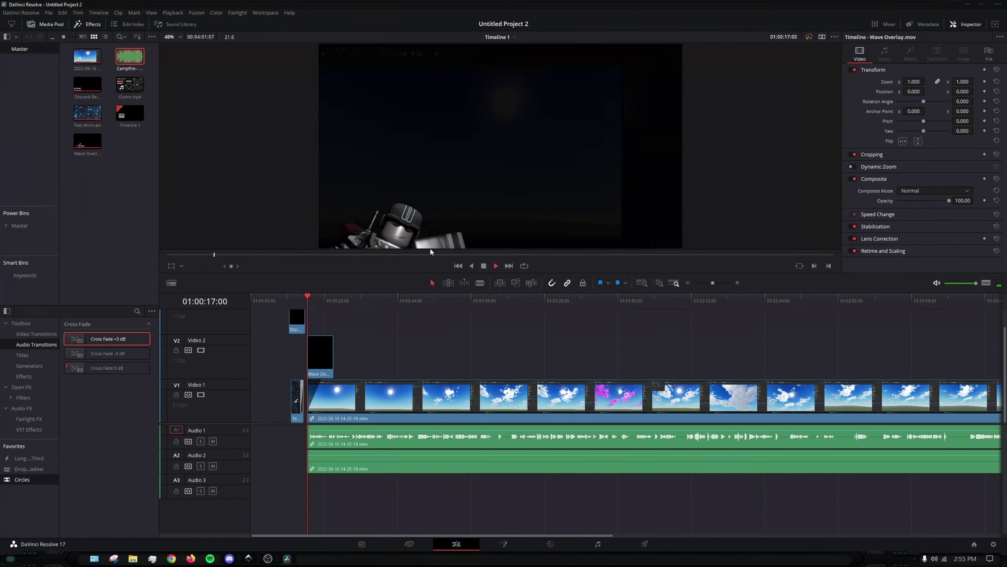
click(483, 268)
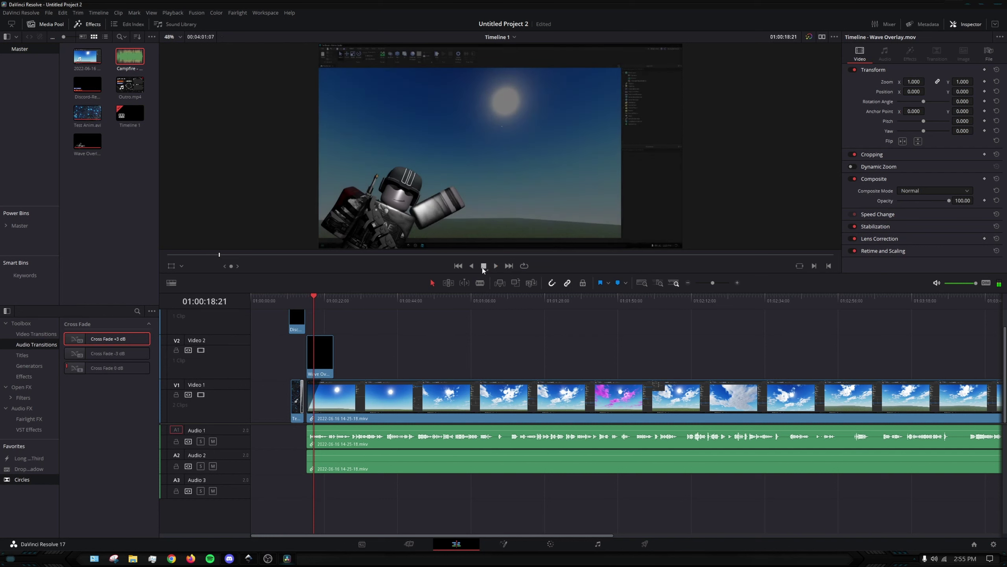
Change the Wave Overlay clip's speed to 300% with Ripple Timeline enabled.
right_click(329, 360)
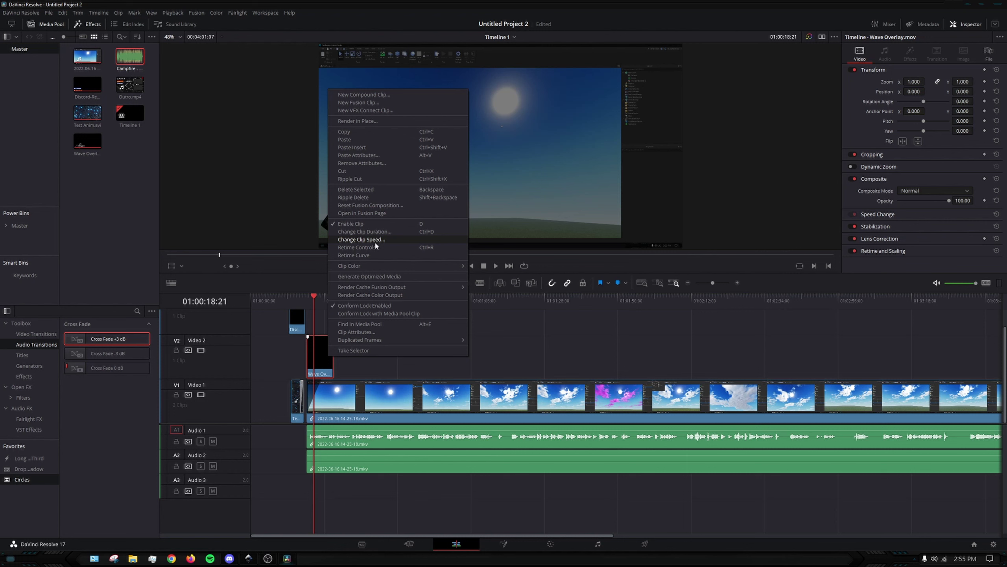
click(571, 332)
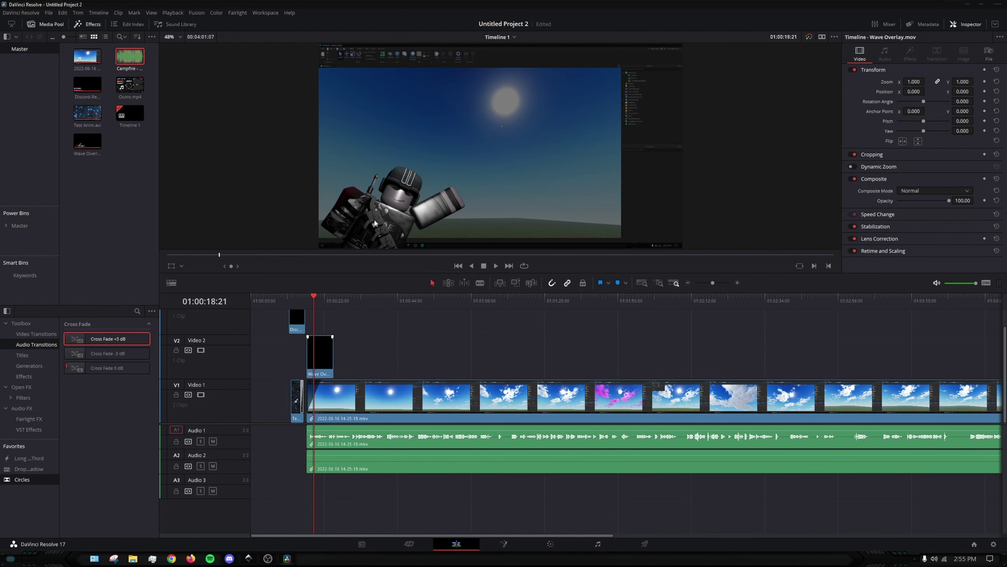
right_click(318, 355)
click(498, 352)
right_click(324, 367)
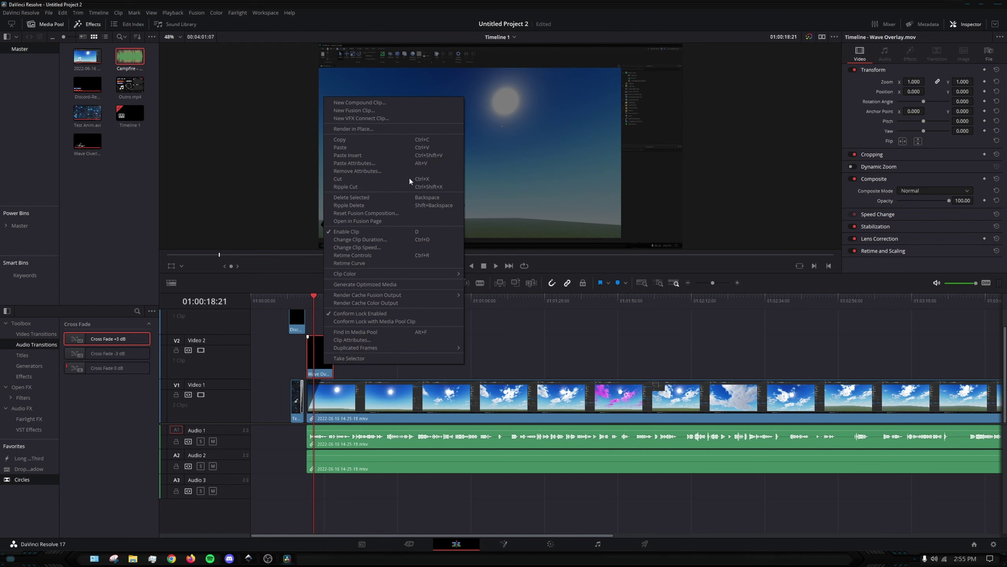
click(344, 248)
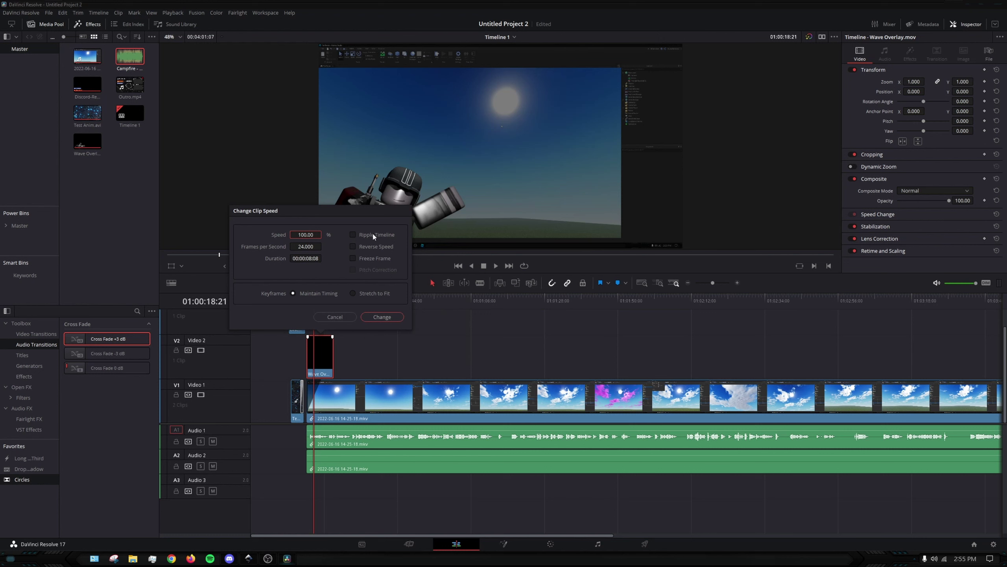
click(353, 235)
double_click(305, 234)
text(300)
click(382, 317)
Play the sped-up Wave Overlay from its start and stop the playback.
click(308, 302)
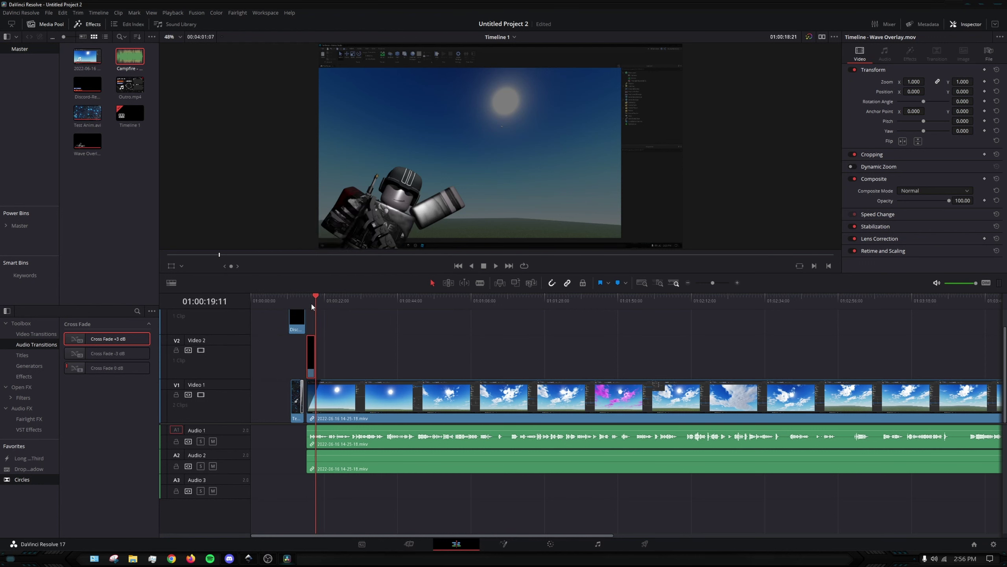
click(496, 265)
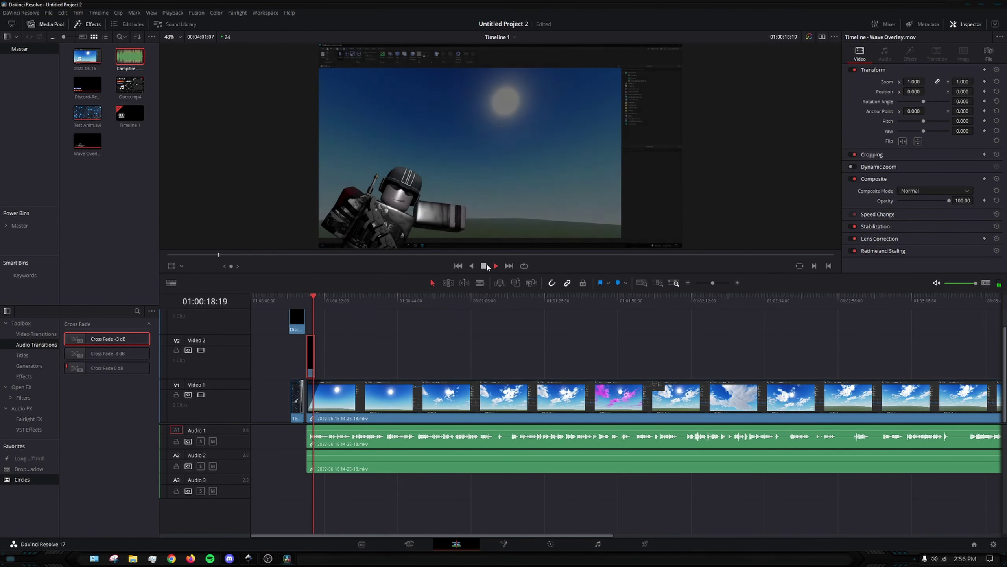
key(space)
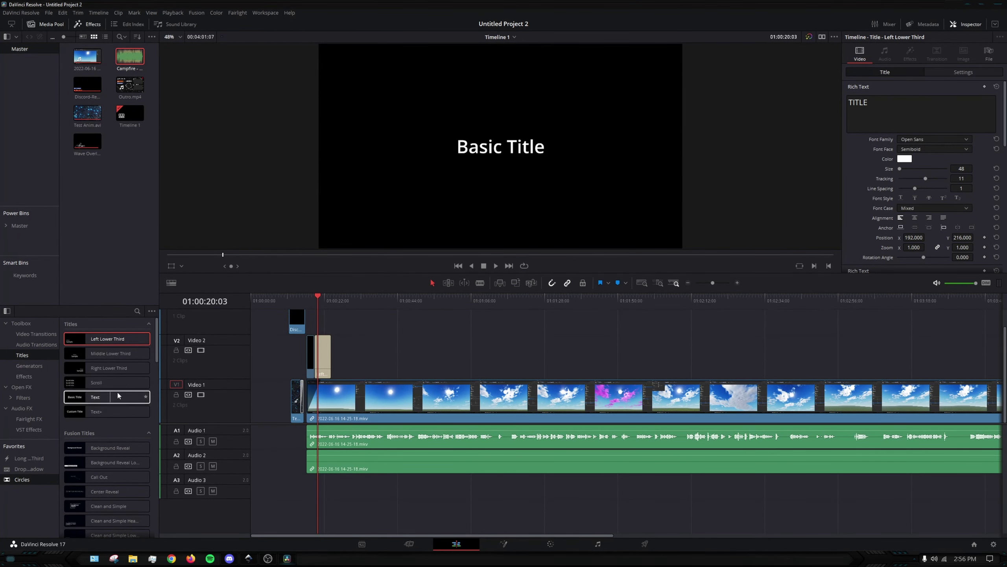
Replace the Left Lower Third title on Video 2 with the Clean and Simple Fusion title and play it.
scroll(71, 416, down, 1)
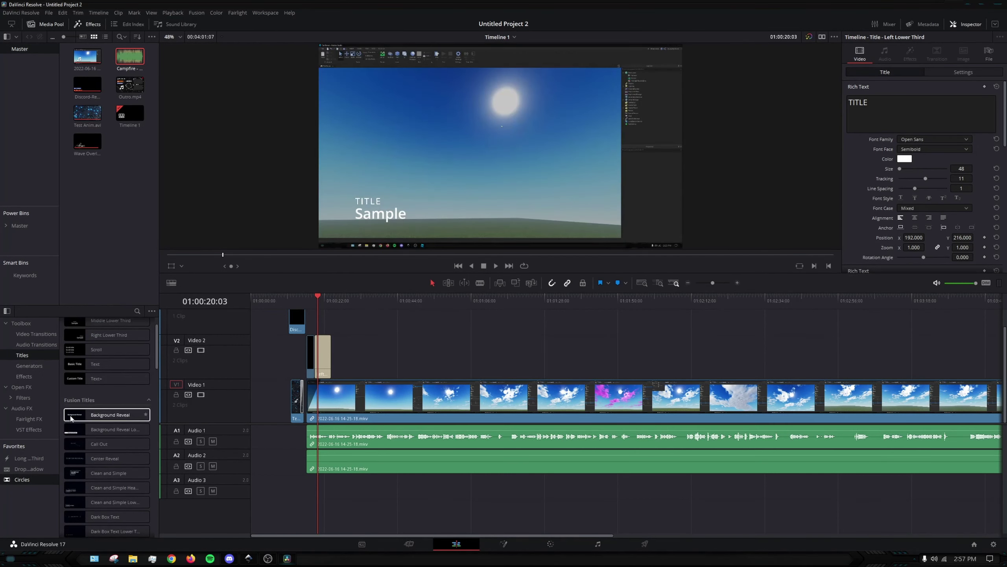
scroll(71, 417, down, 3)
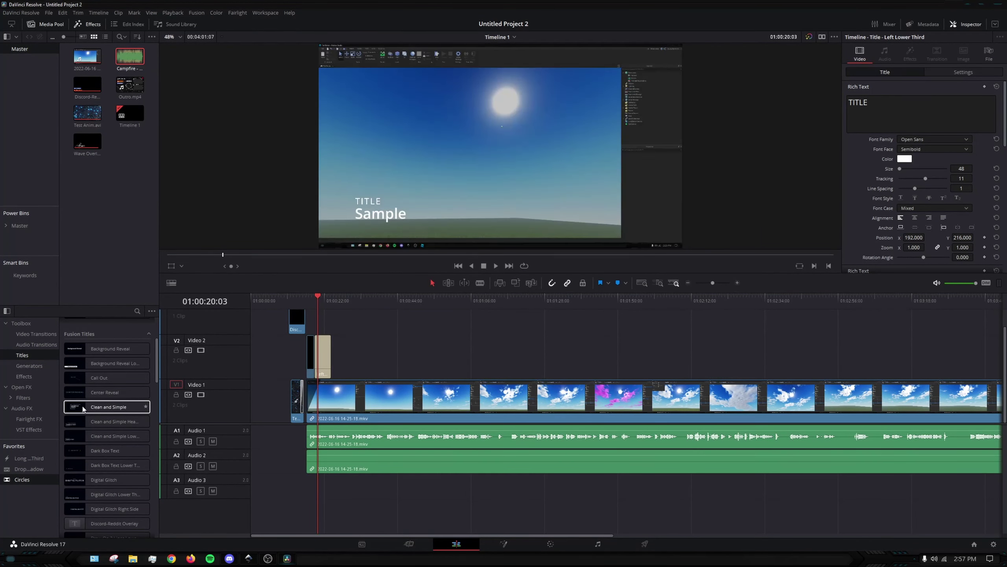
drag(84, 407, 332, 375)
right_click(325, 359)
click(341, 415)
click(496, 266)
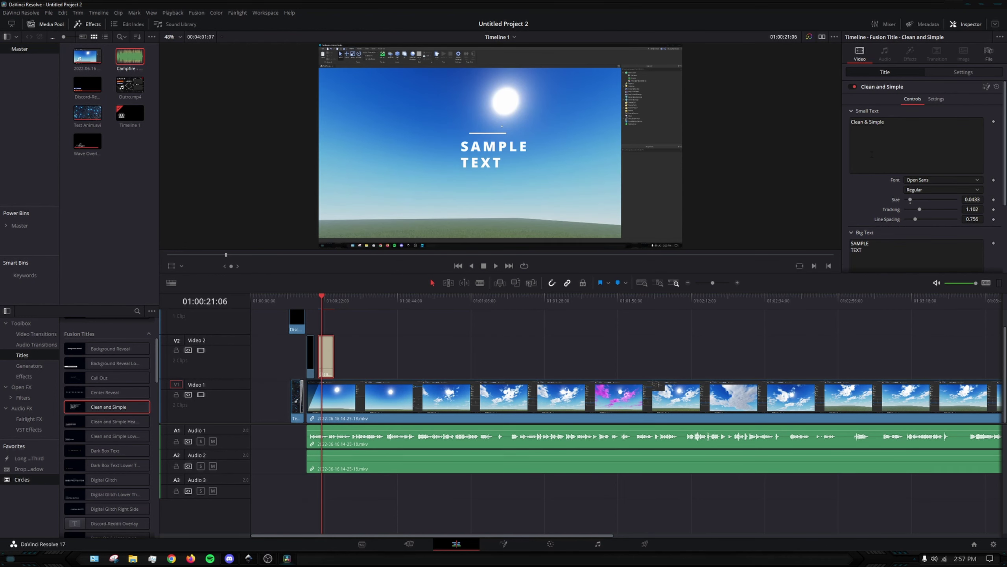
Replace the Clean and Simple title's big text with "Clouds".
scroll(949, 161, down, 3)
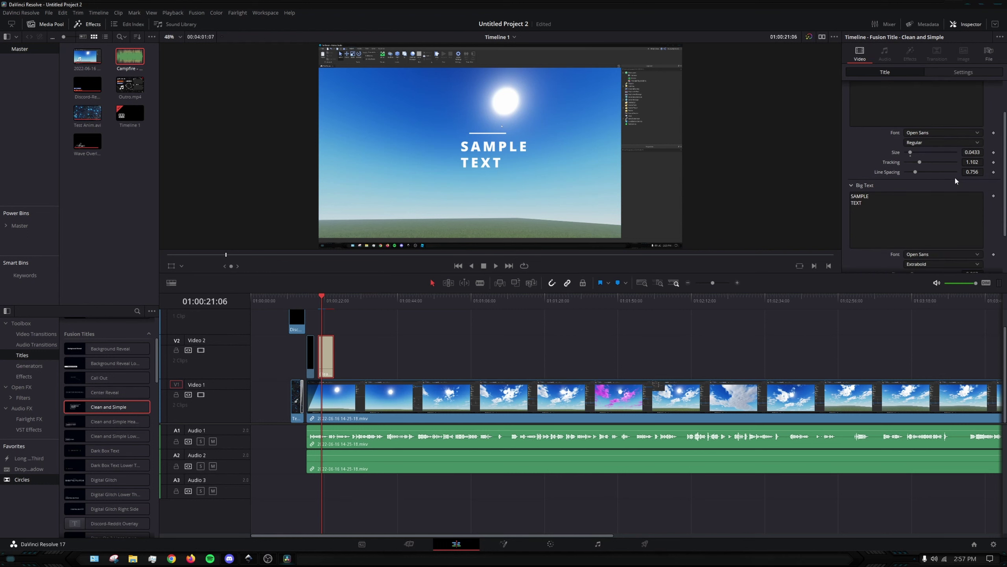
click(952, 219)
click(873, 207)
double_click(872, 207)
drag(861, 203, 834, 192)
double_click(858, 202)
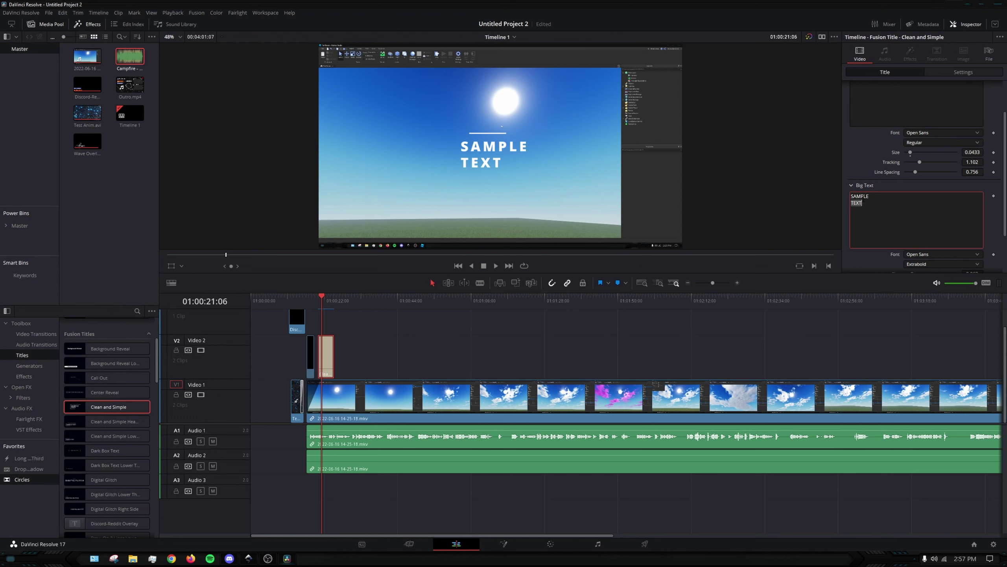
triple_click(860, 197)
text(CloudsTEXT)
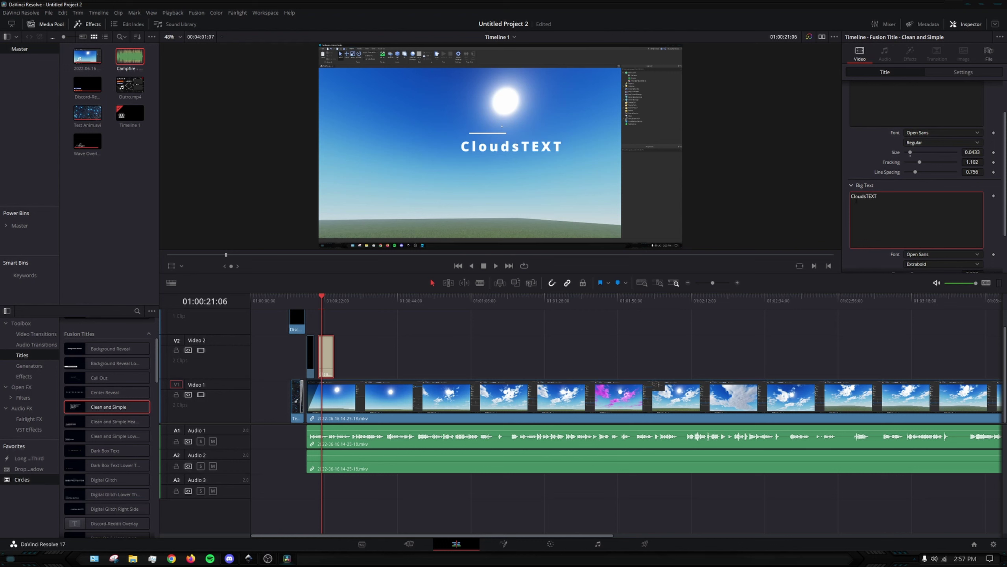
key(ctrl+s)
key(shift+End)
key(BackSpace)
Set the title's small text to the Arial font with a size of 0.0472.
click(933, 132)
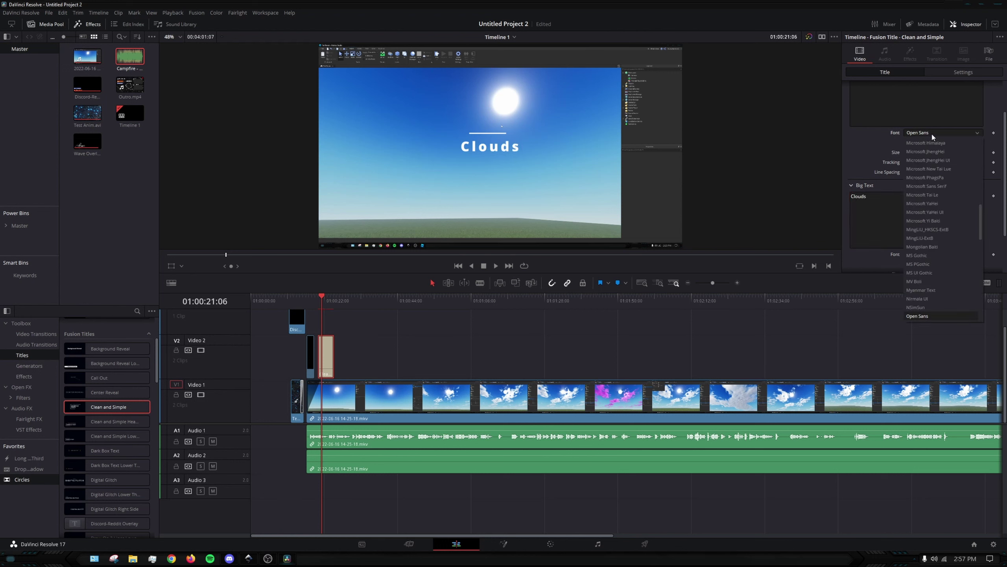
scroll(921, 219, up, 5)
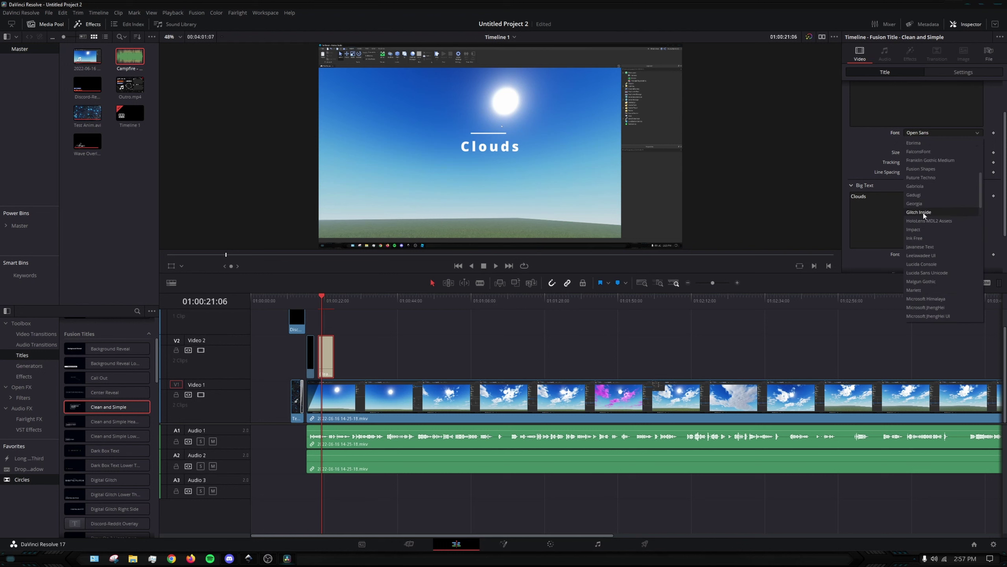
scroll(922, 214, up, 3)
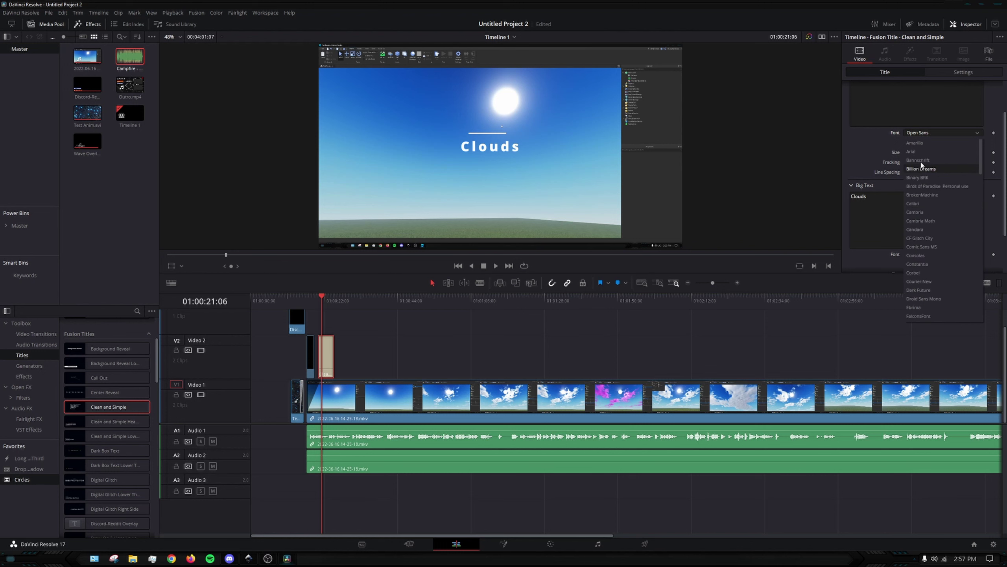
click(962, 152)
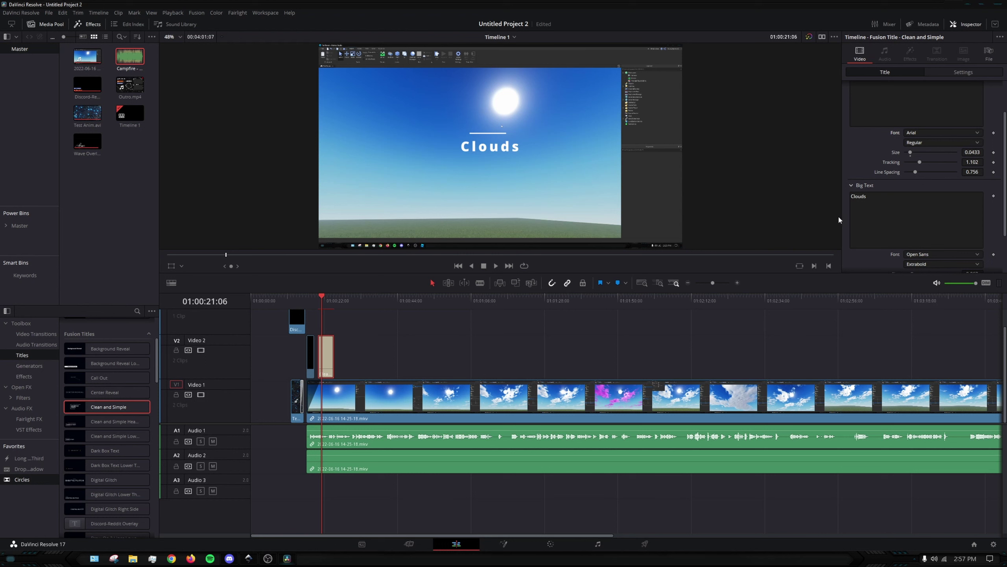
drag(911, 152, 927, 165)
scroll(935, 198, down, 2)
scroll(937, 196, up, 4)
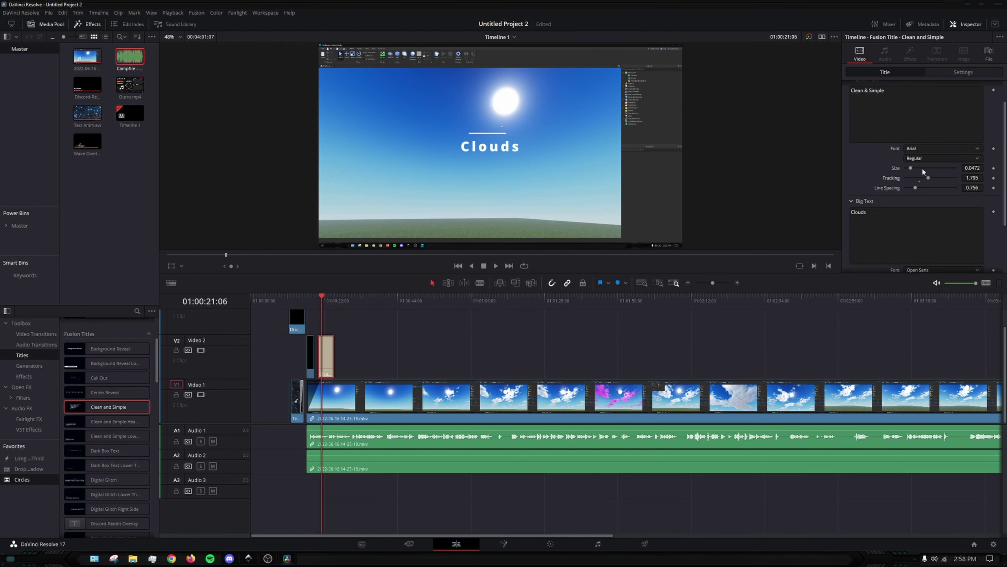
Replace the title's small text "Clean & Simple" with "Text".
click(910, 125)
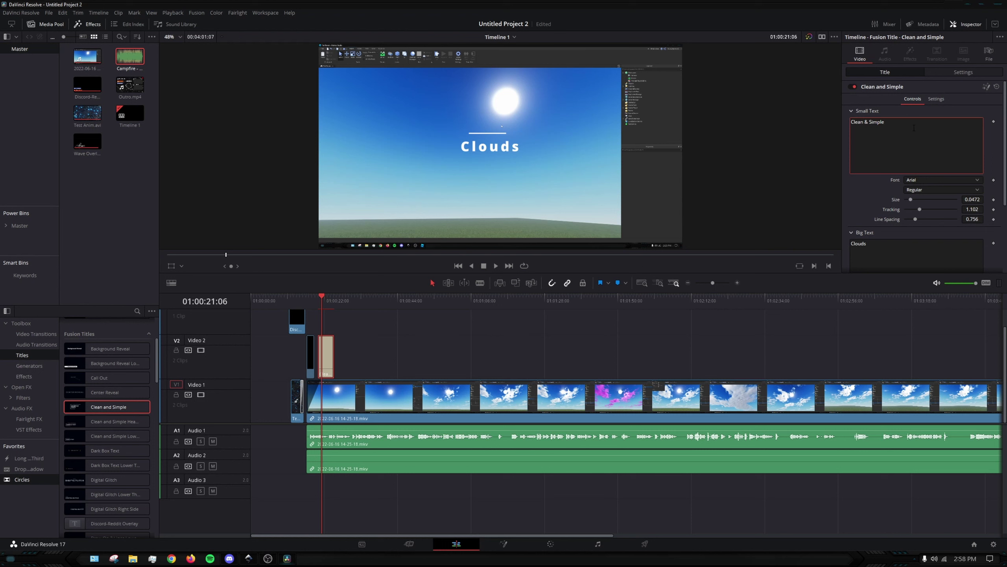
key(BackSpace)
key(BackSpace)
key(BackSpace)
key(BackSpace)
key(BackSpace)
key(BackSpace)
key(BackSpace)
key(BackSpace)
key(BackSpace)
key(BackSpace)
key(BackSpace)
key(BackSpace)
key(BackSpace)
text(ahj)
key(BackSpace)
key(BackSpace)
key(BackSpace)
text(joaoit)
key(BackSpace)
key(BackSpace)
key(BackSpace)
key(BackSpace)
text(Text)
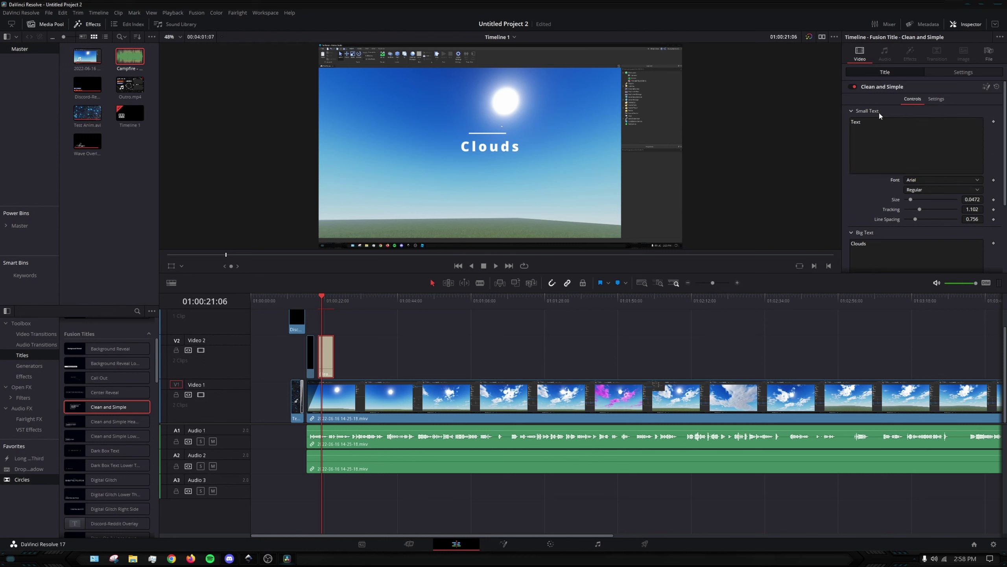
Change the Clean and Simple title's big text font to Orbitron.
click(851, 112)
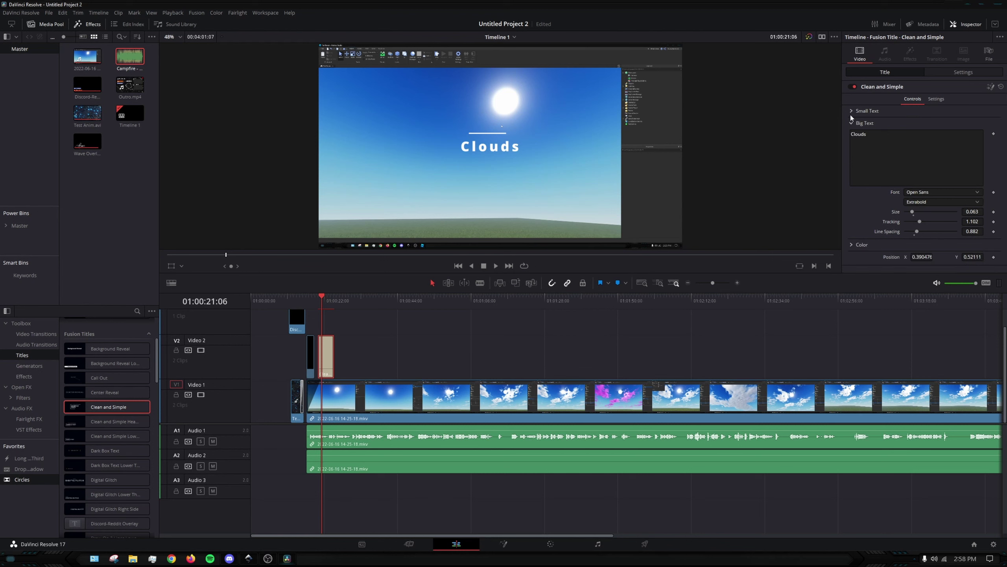
click(876, 161)
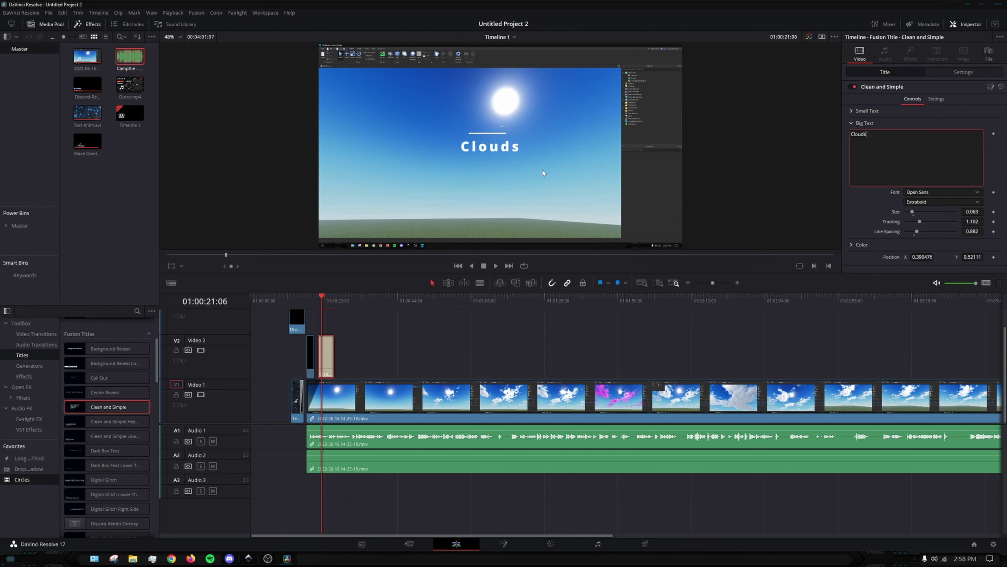
click(920, 192)
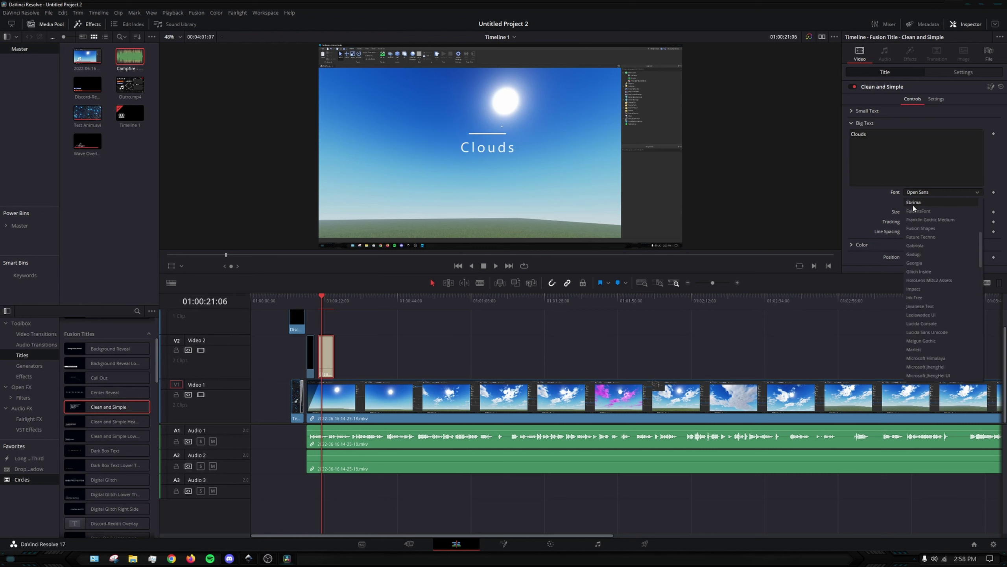
scroll(923, 208, up, 3)
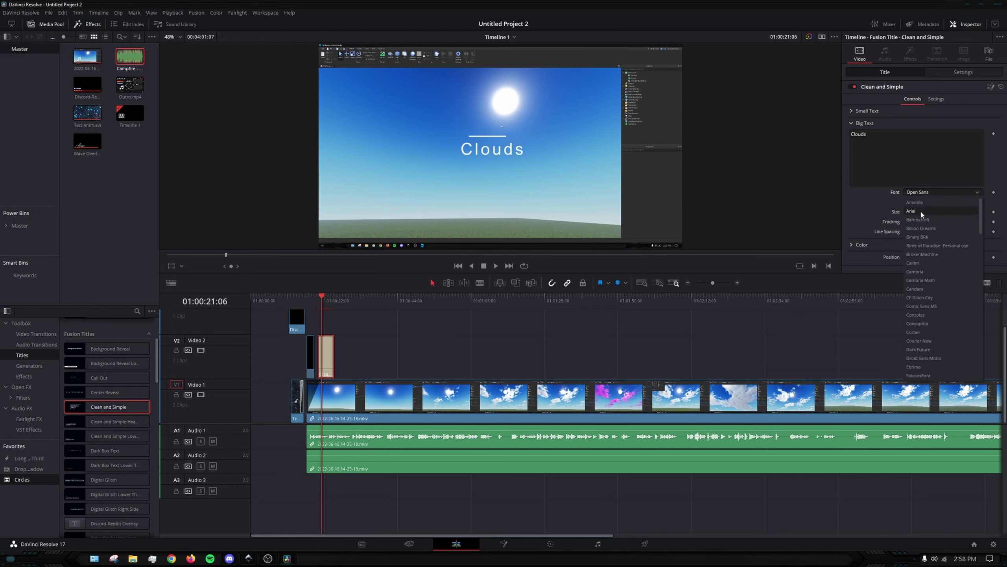
scroll(922, 213, down, 3)
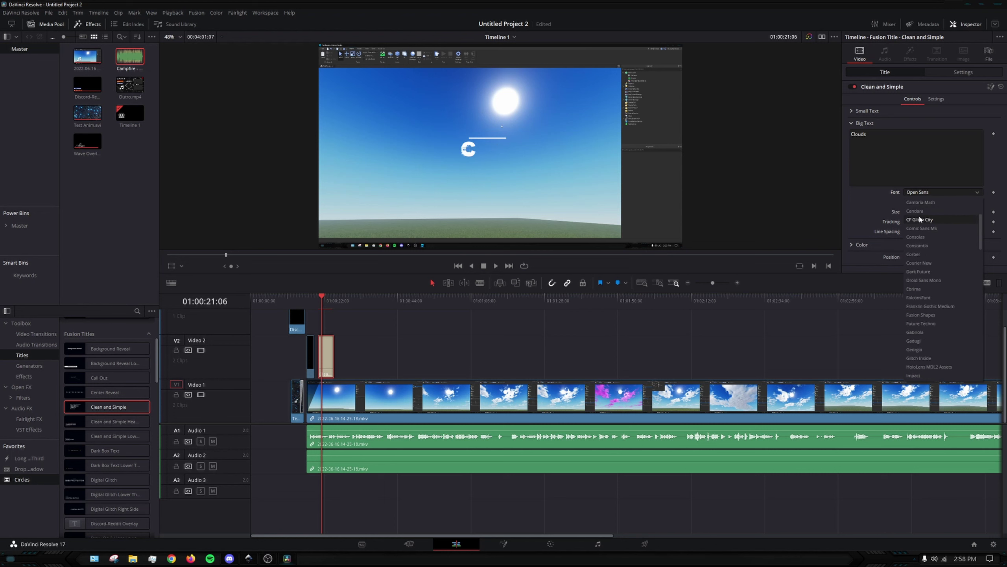
scroll(921, 232, down, 5)
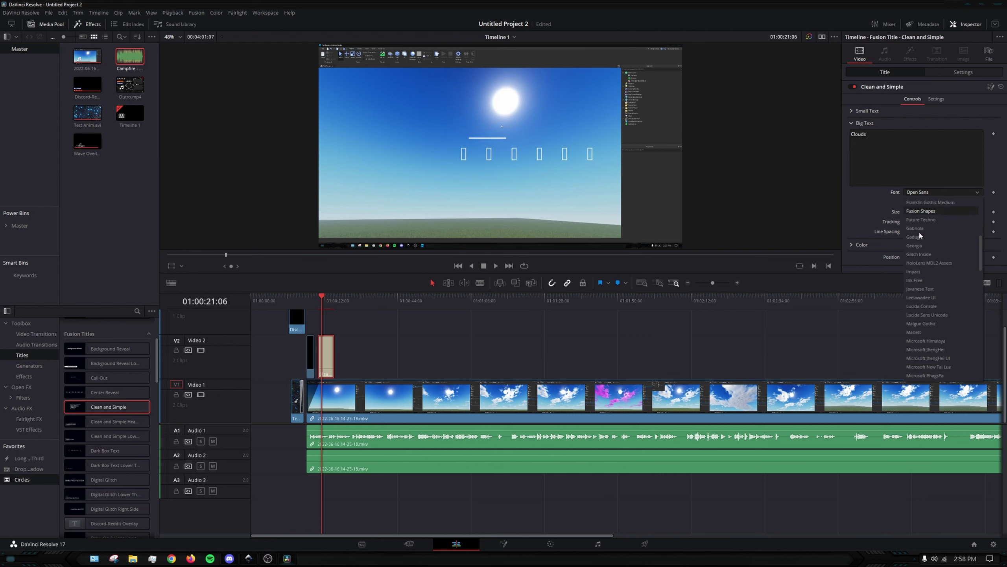
scroll(919, 244, down, 1)
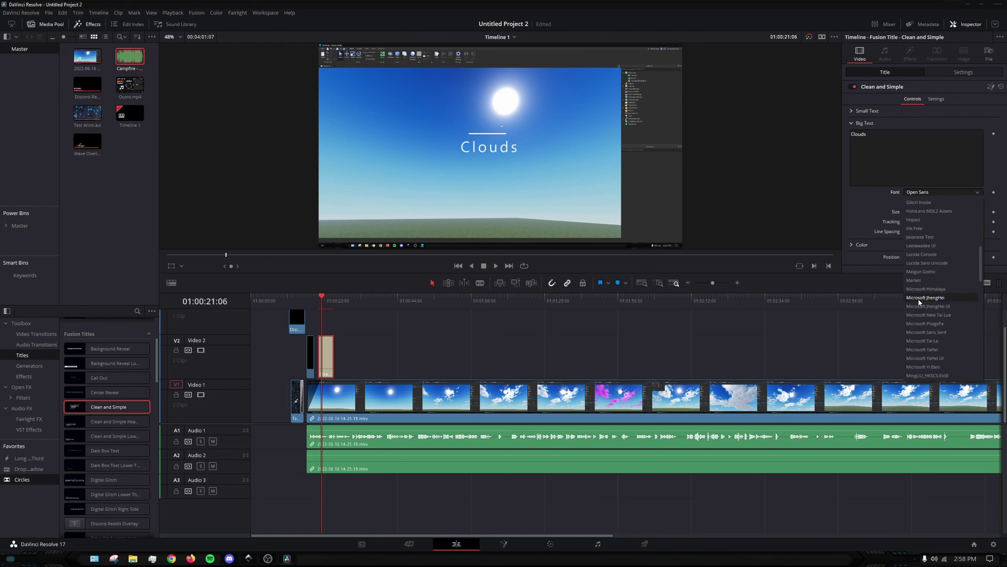
scroll(924, 293, down, 2)
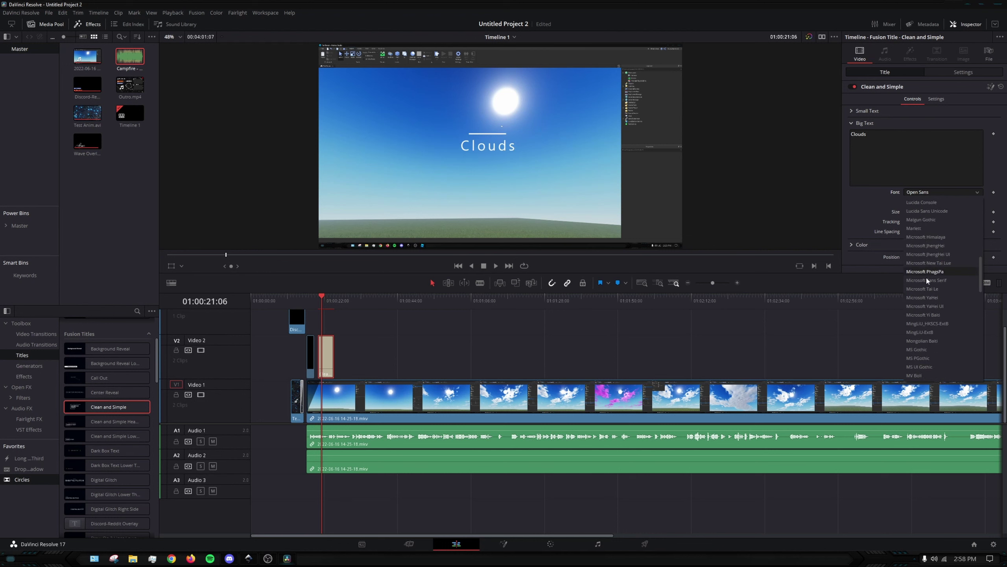
scroll(929, 315, down, 2)
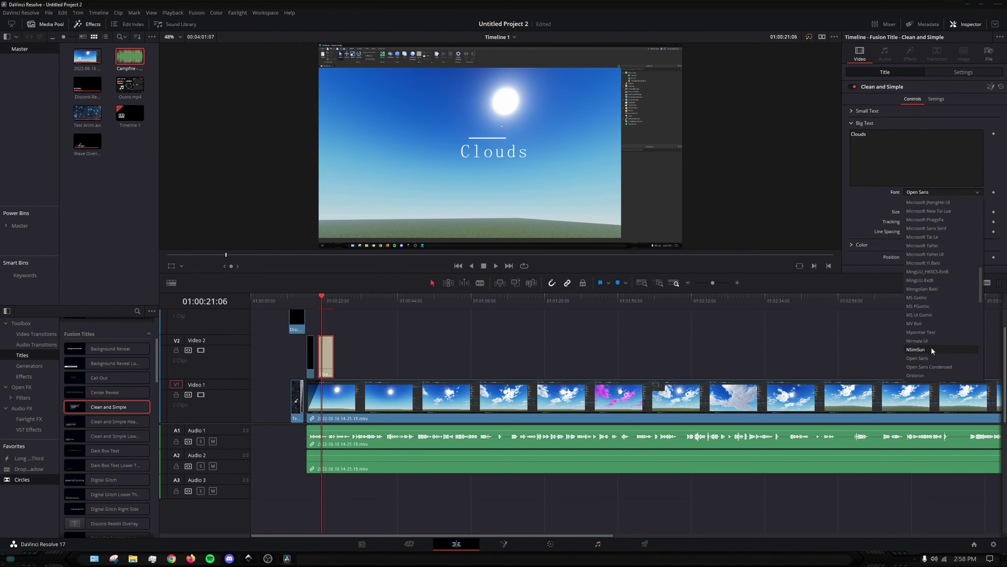
scroll(931, 347, down, 1)
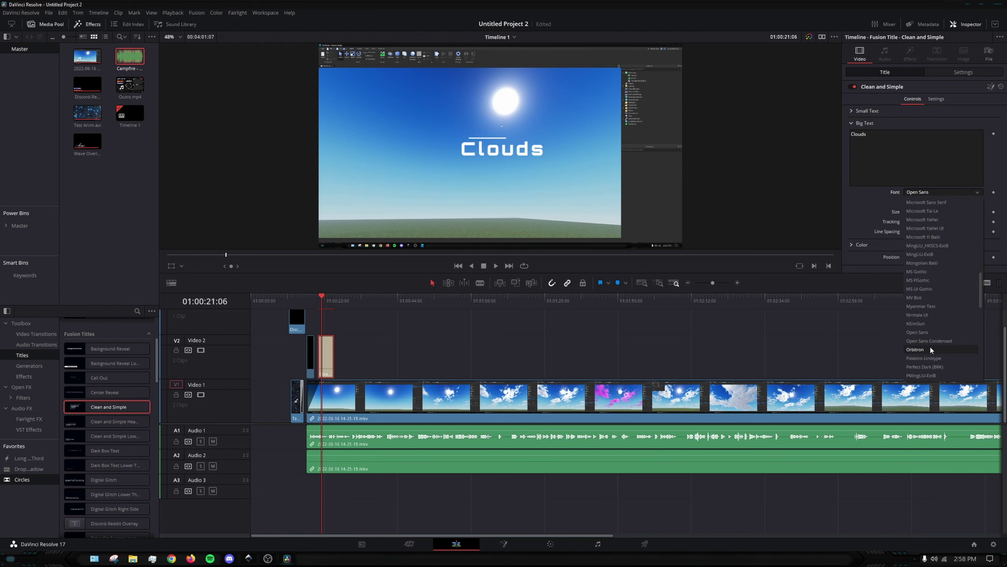
click(930, 349)
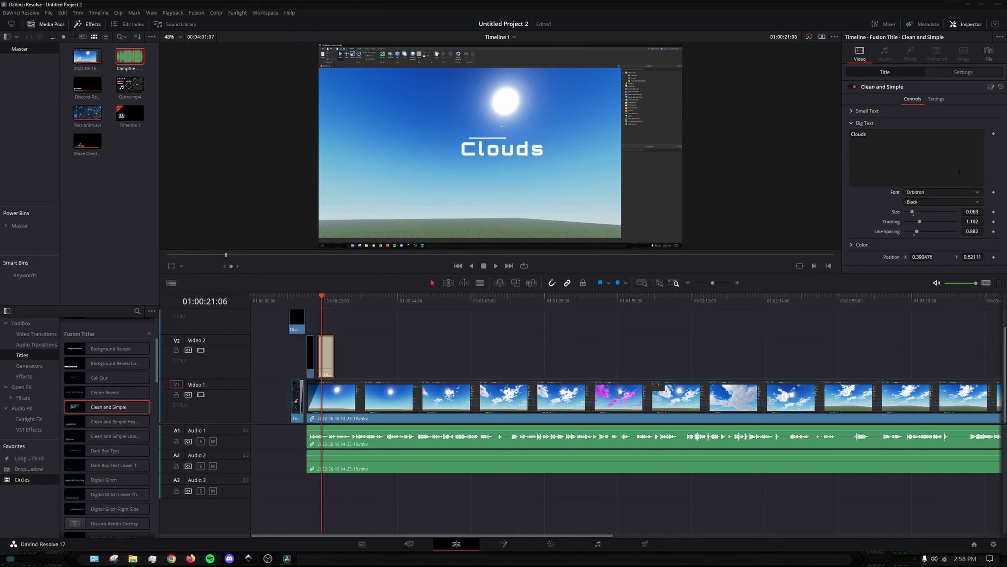
Keep the big text in the Black style and set its size to 0.0551 and tracking to 1.008.
click(931, 202)
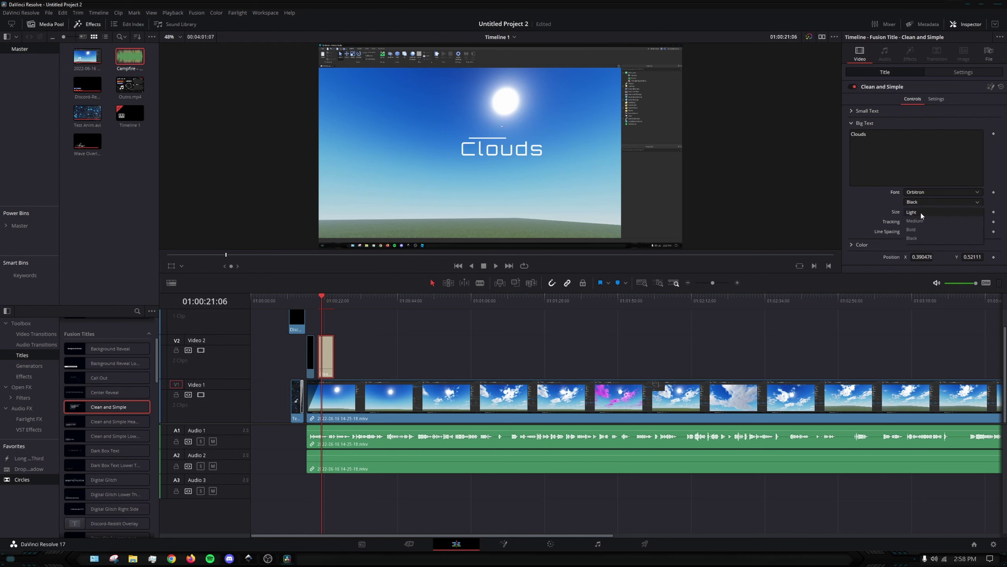
click(916, 203)
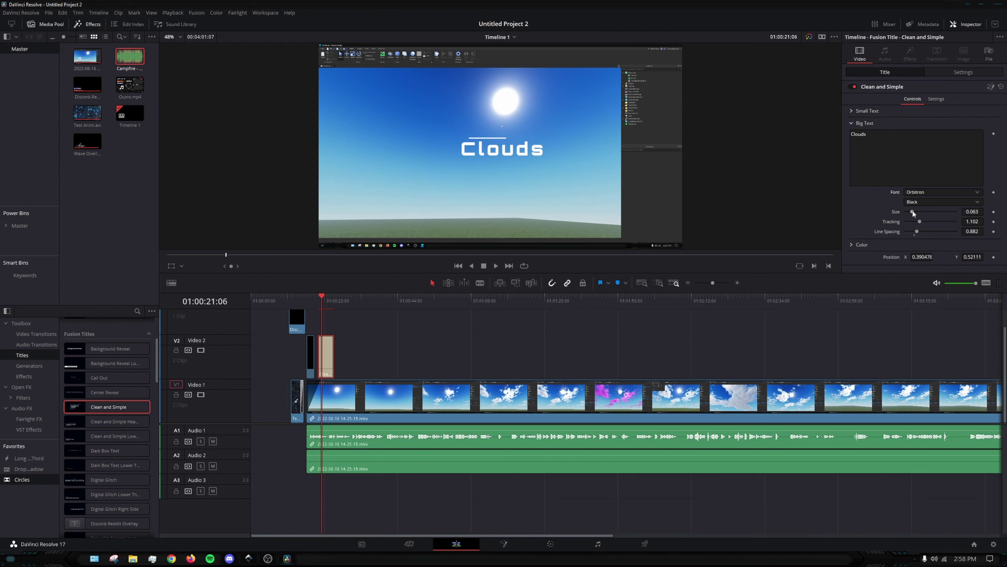
mouse_move(914, 212)
mouse_down()
mouse_move(927, 222)
mouse_move(917, 222)
mouse_up()
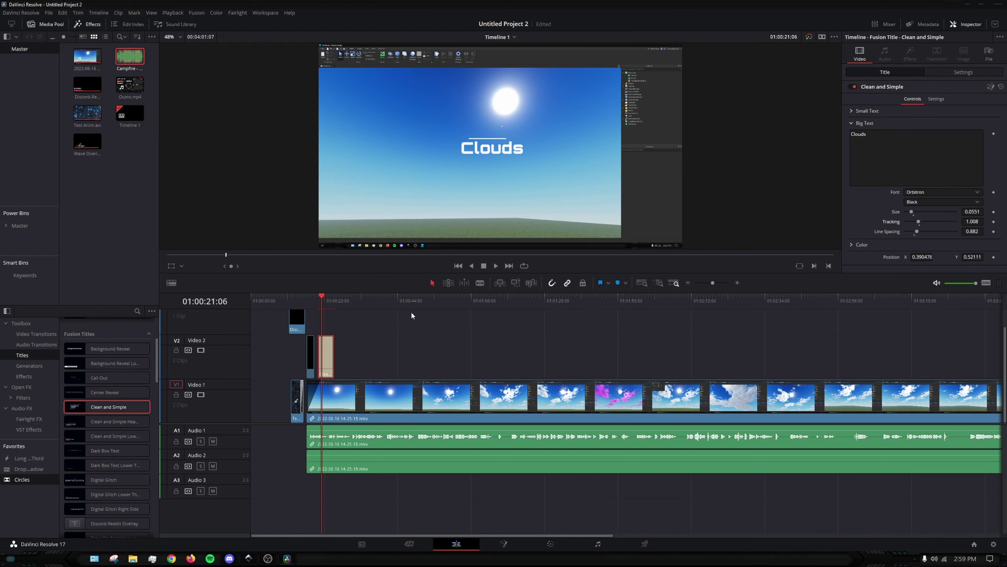
Play the title from near its start to 01:00:21:01 and add a keyframe to the big text's tracking there.
drag(322, 299, 320, 299)
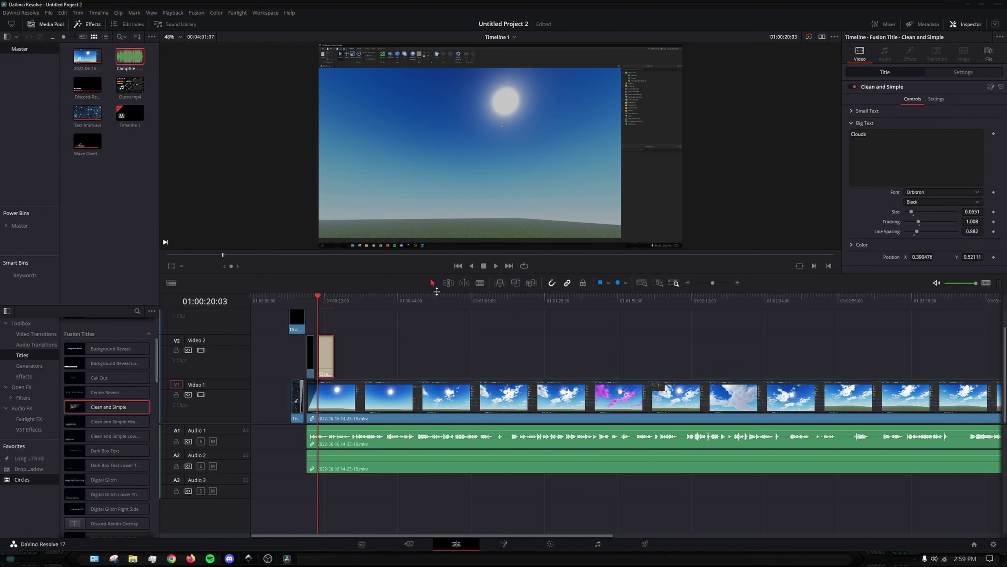
click(496, 265)
click(484, 266)
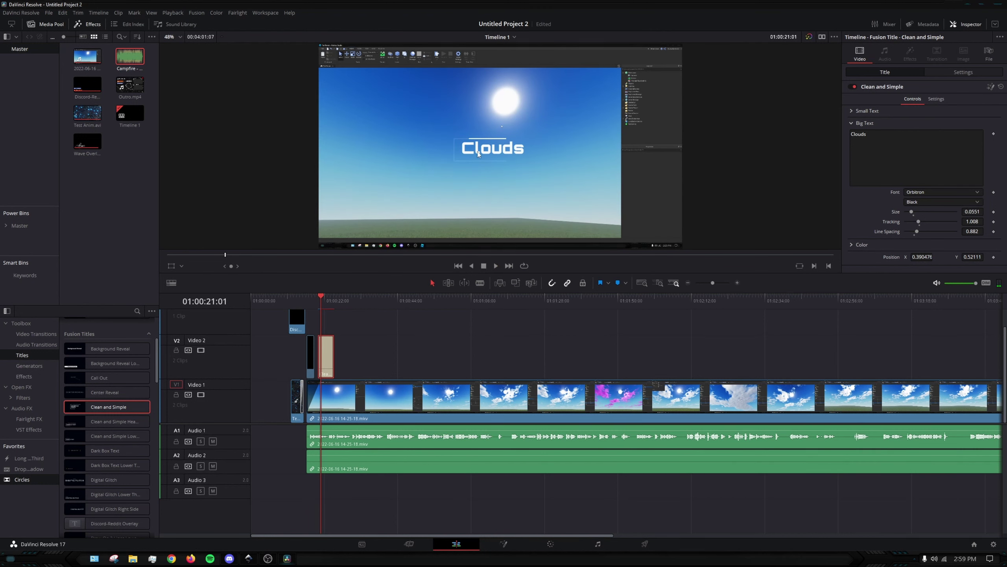
click(993, 221)
Advance to 01:00:22:13 and raise the big text's tracking to 1.764 to animate the letter spacing.
click(495, 266)
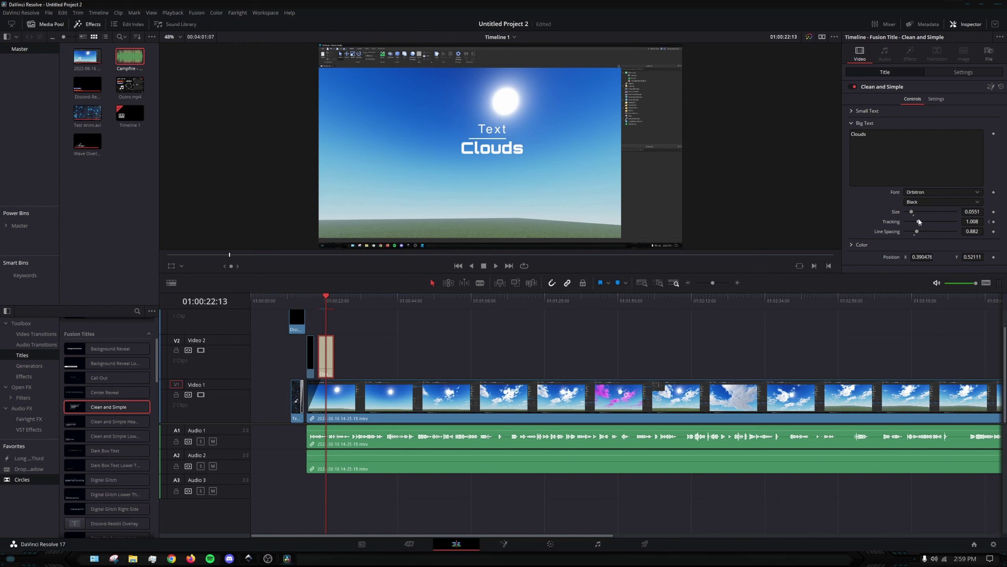
drag(920, 221, 928, 221)
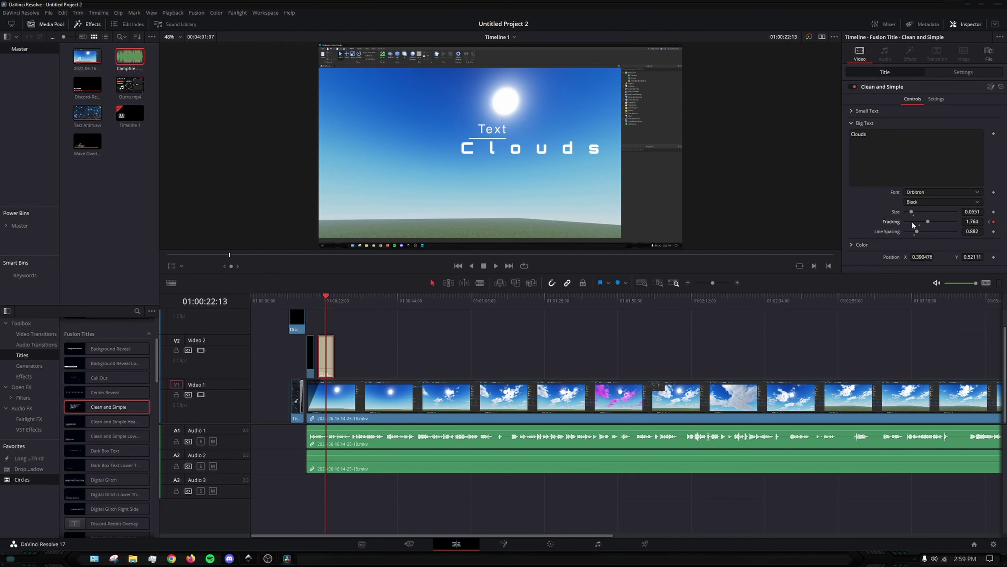
click(927, 222)
Play the title from its start to preview the tracking animation.
click(458, 266)
click(495, 266)
click(458, 265)
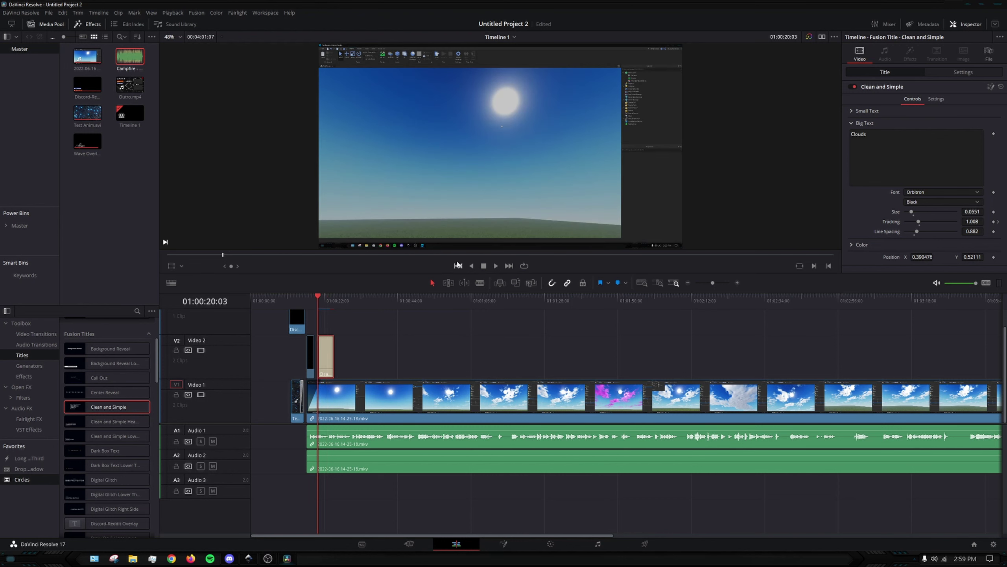
click(496, 266)
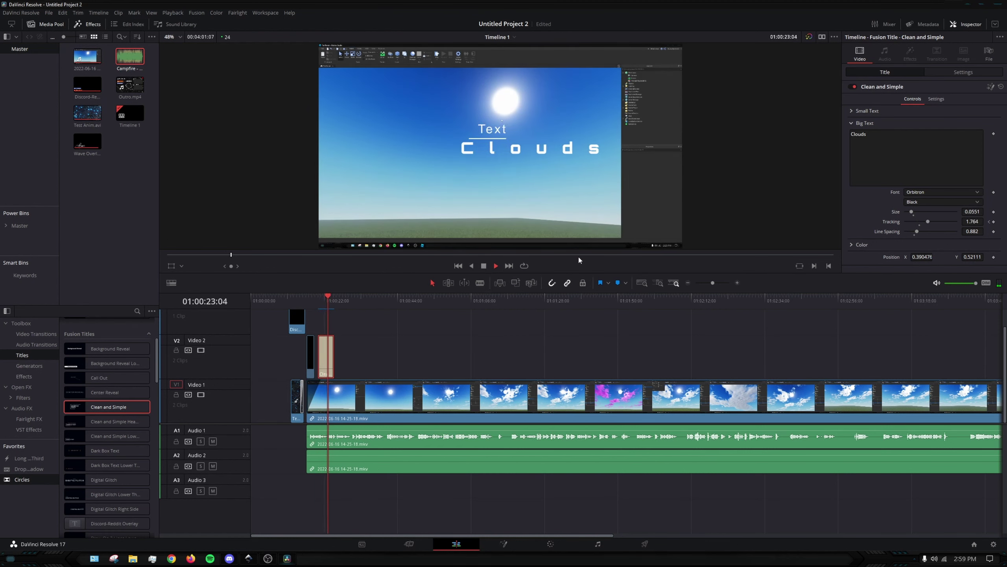
key(space)
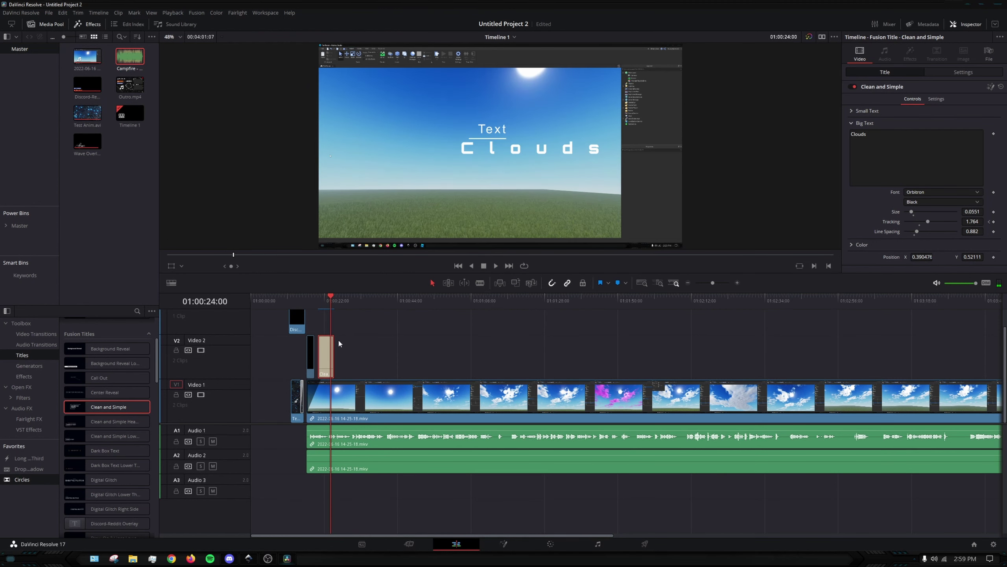
Play on from 01:00:22:15 to 01:00:23:04 and add another keyframe to the big text's tracking there.
drag(332, 299, 329, 298)
click(327, 294)
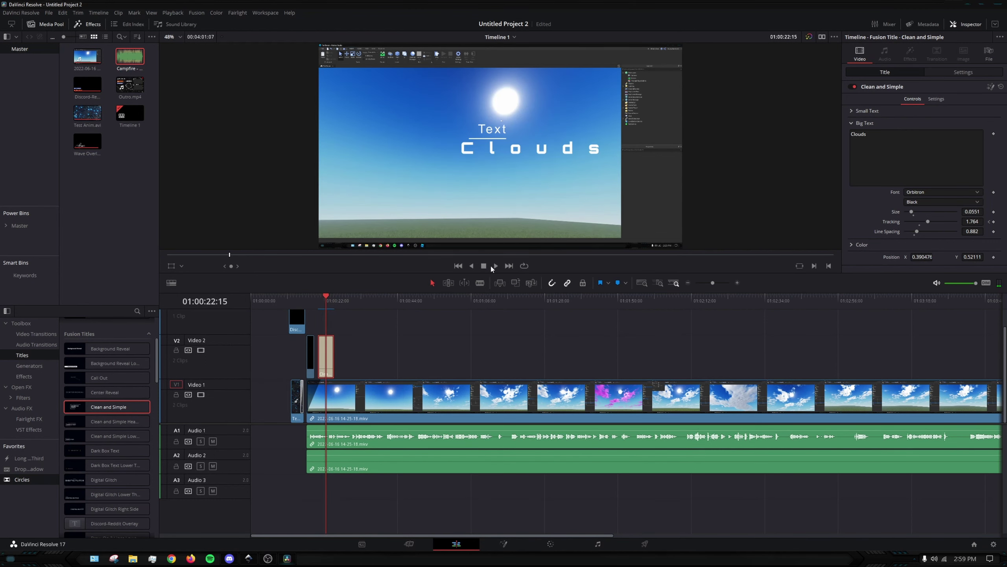
click(497, 266)
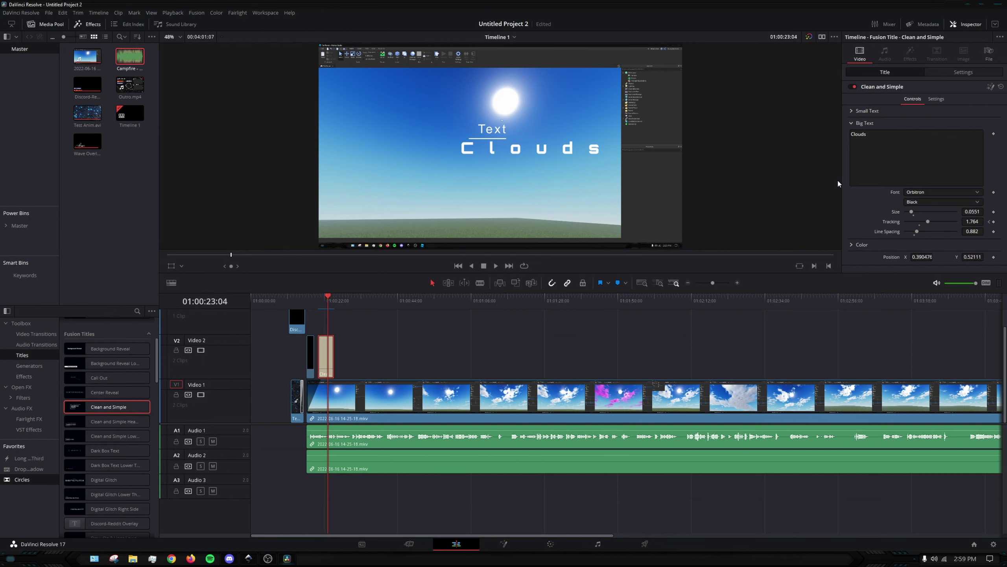
click(993, 222)
Advance to 01:00:23:23 and reduce the big text's tracking to 1.102.
click(496, 266)
click(485, 266)
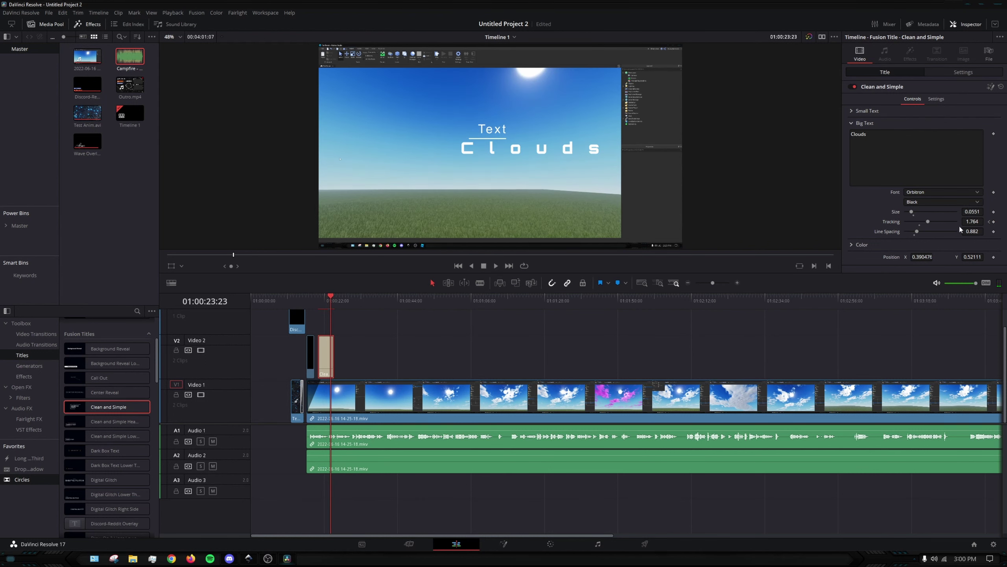
drag(922, 224, 920, 222)
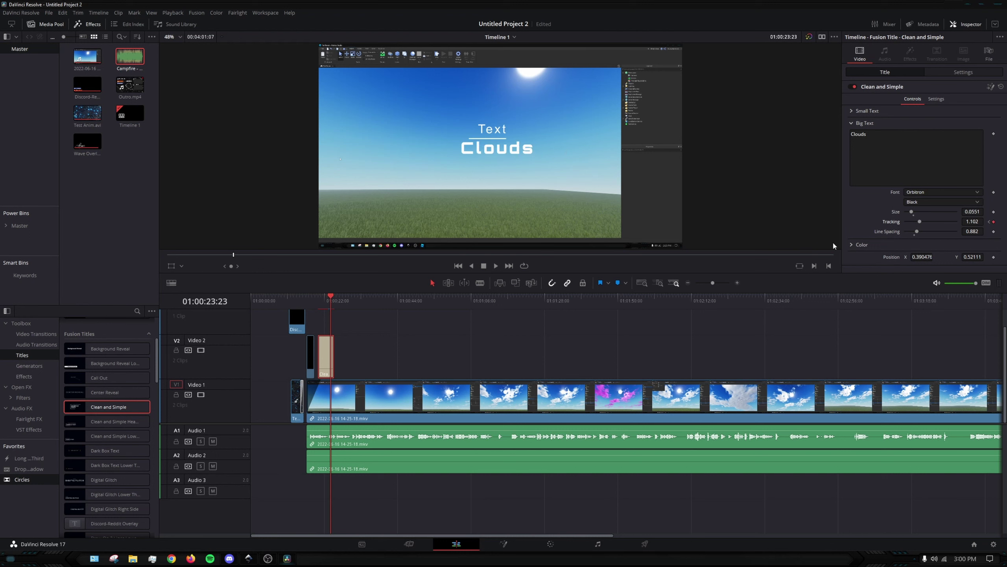
Save the project and play the animated title from its start past its end.
key(ctrl+s)
click(458, 266)
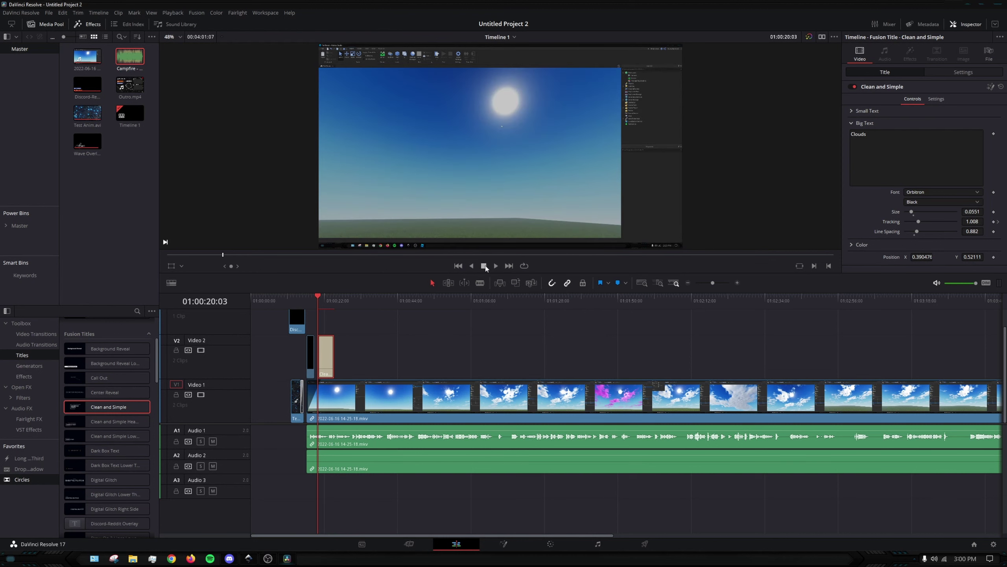
click(496, 266)
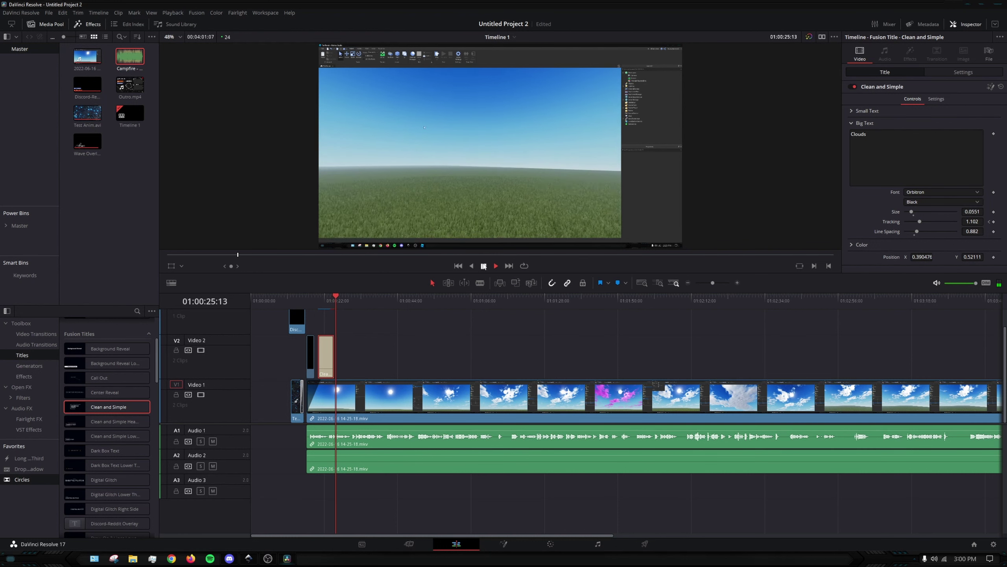
key(space)
Return the playhead to the title's end at 01:00:25:03 and cut the Clean and Simple title from Video 2.
key(Up)
click(335, 348)
right_click(334, 349)
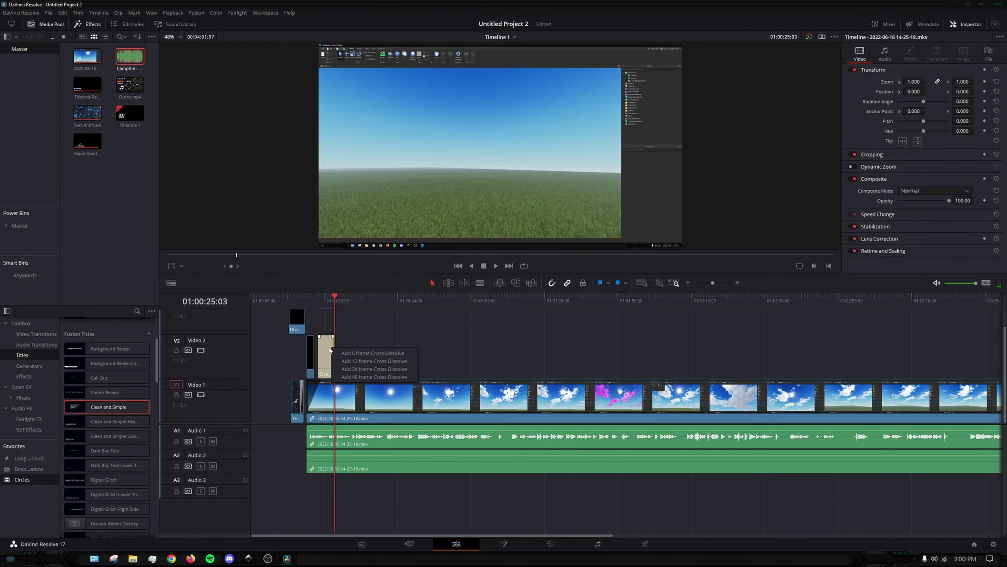
click(324, 351)
right_click(324, 351)
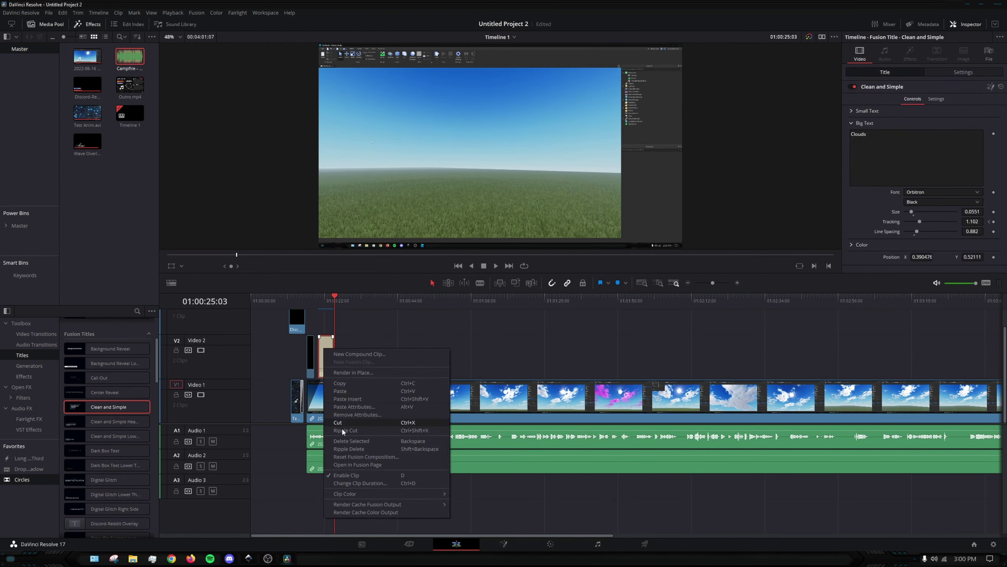
click(383, 421)
Place a new Clean and Simple Fusion title on Video 2 starting at 01:00:25:03 and play it.
drag(81, 406, 340, 369)
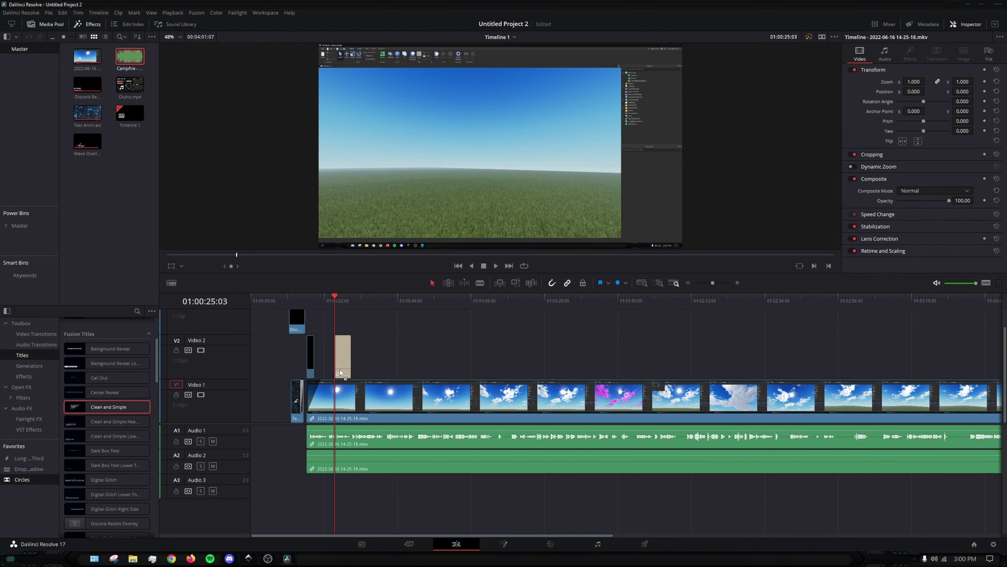
click(494, 267)
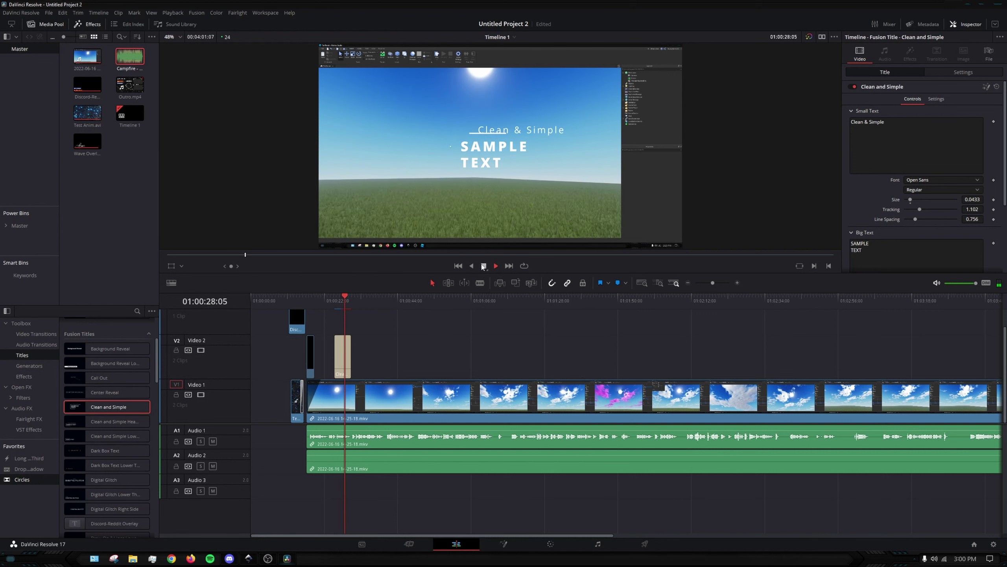
key(space)
right_click(339, 352)
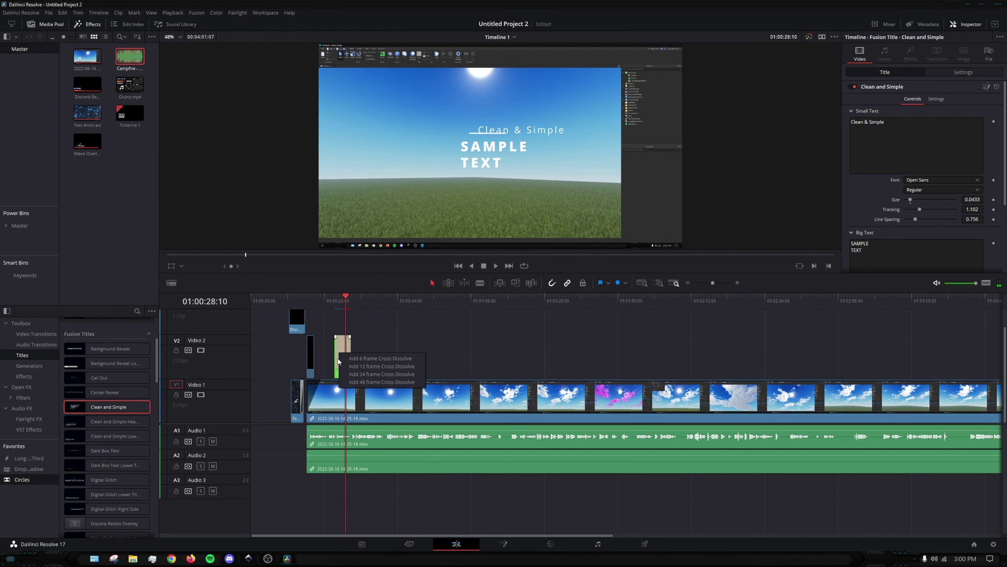
click(391, 331)
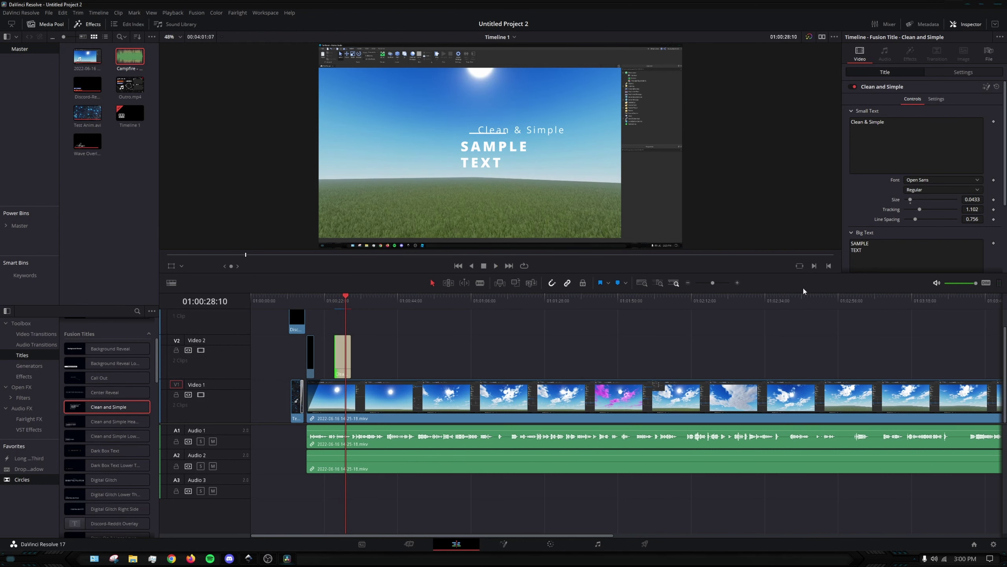
scroll(930, 203, down, 4)
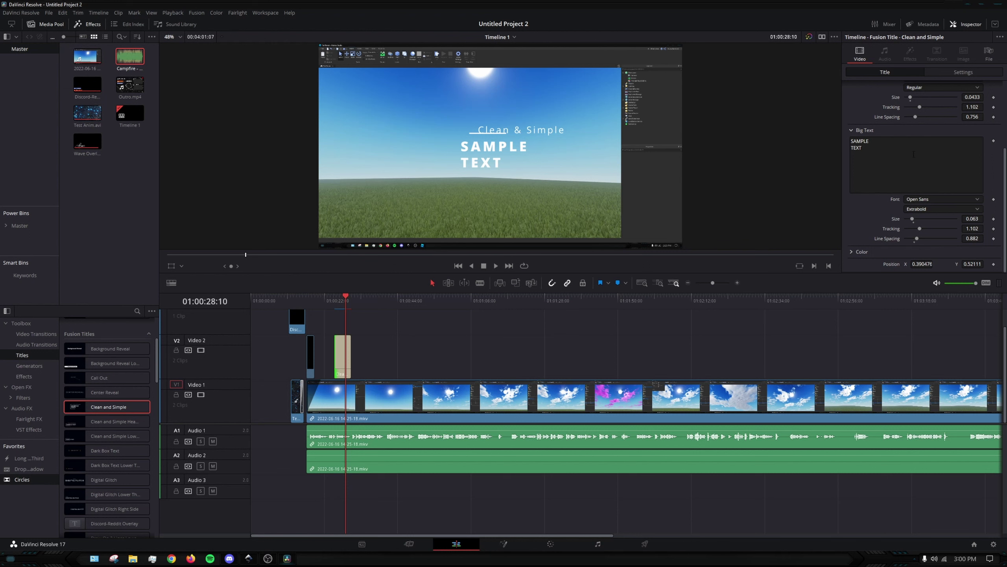
scroll(906, 208, up, 5)
scroll(515, 190, up, 1)
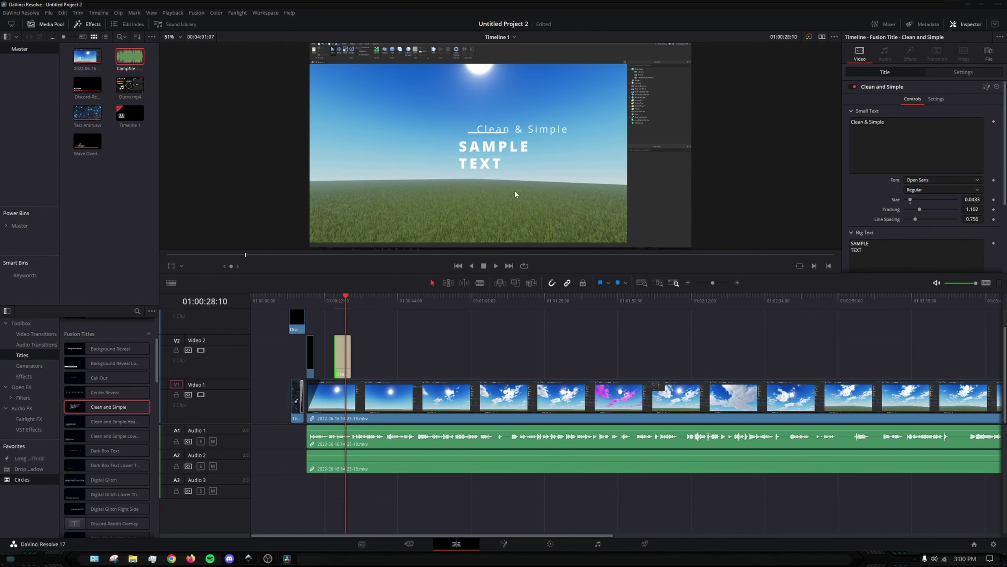
Delete the Clean and Simple title from Video 2.
scroll(510, 144, down, 2)
click(344, 353)
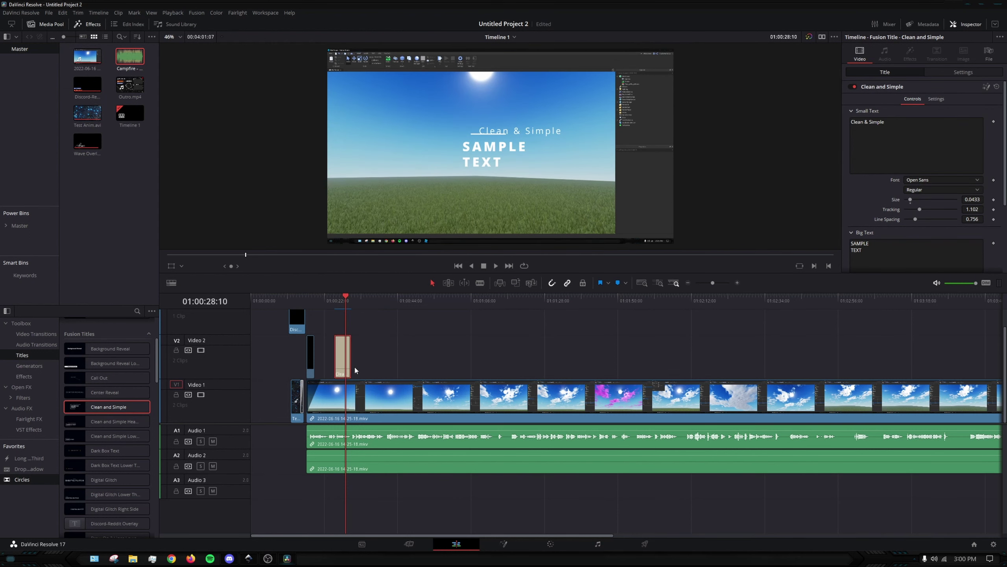
key(Delete)
Add zoom and position keyframes to the main Video 1 clip at 01:00:25:10 and save the project.
click(387, 402)
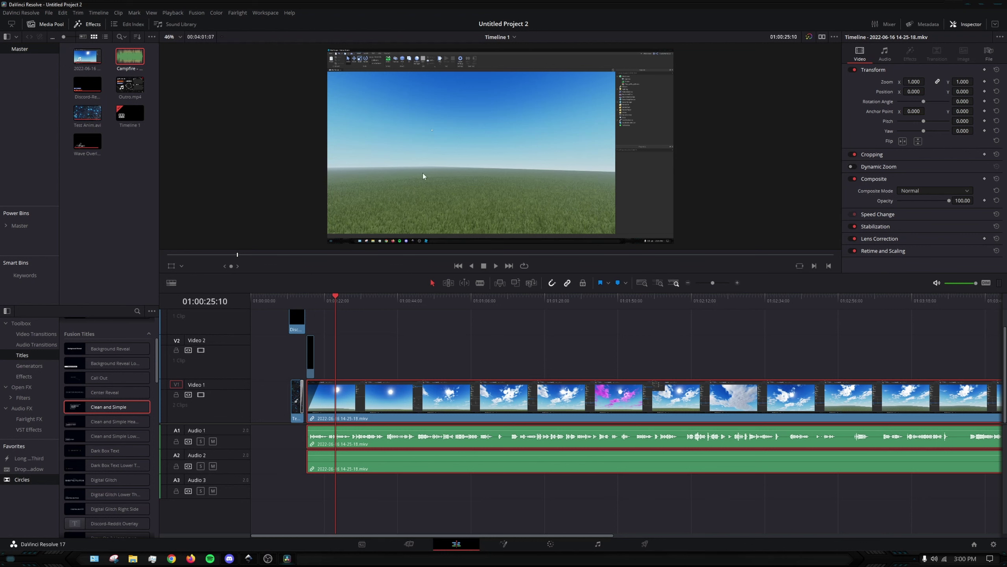
click(984, 81)
click(985, 92)
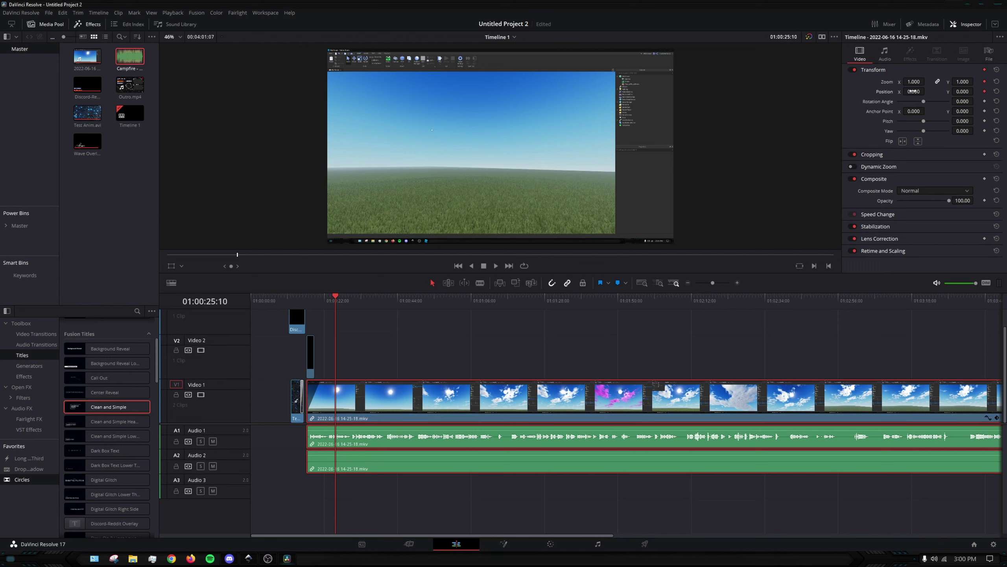
key(ctrl+s)
Advance to 01:00:26:18 and add another pair of zoom and position keyframes to the main clip.
key(space)
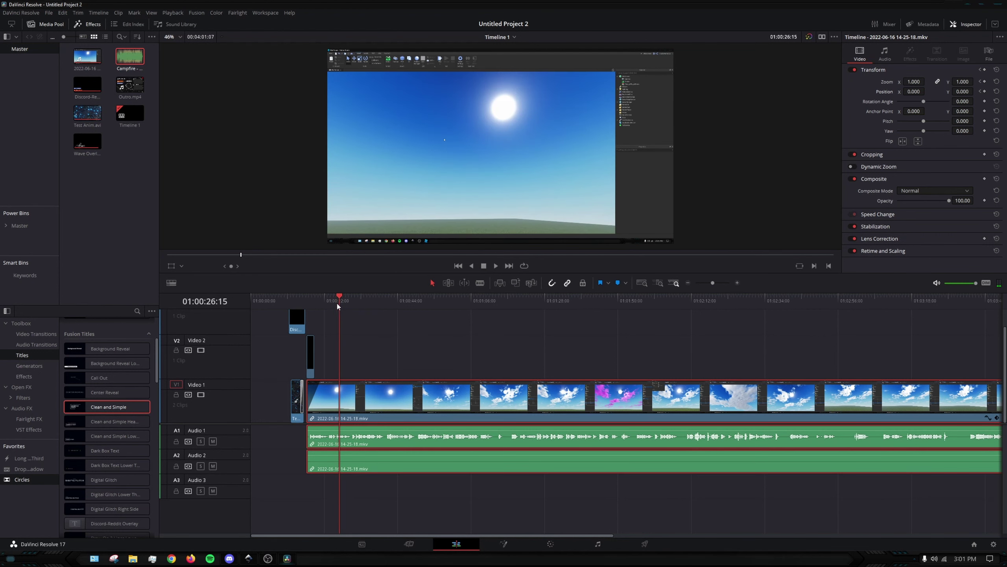
drag(337, 302, 340, 300)
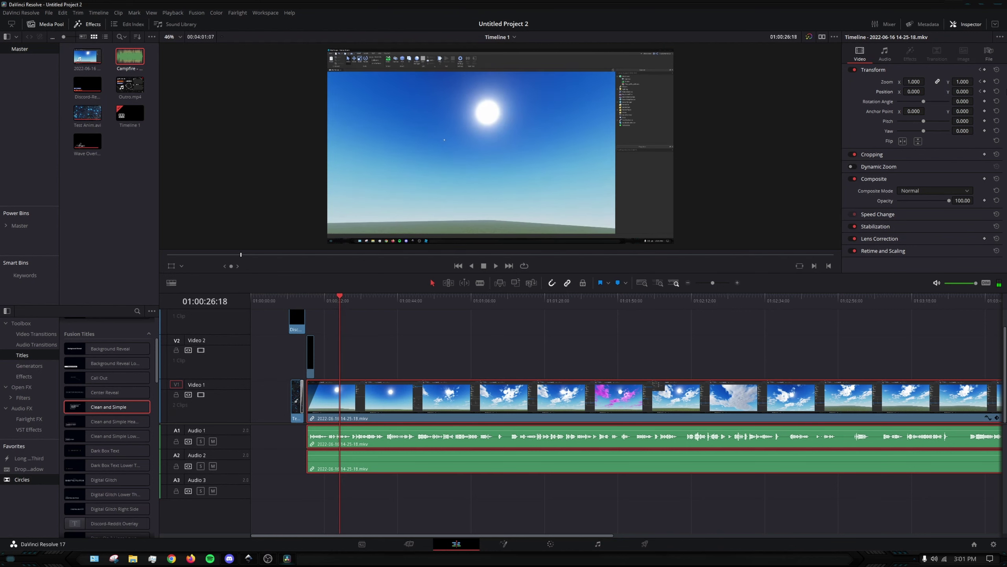
click(985, 82)
click(985, 91)
Advance to 01:00:27:11, save, and set the main clip's zoom to 1.500 and its position to X 480, Y -273.
click(496, 265)
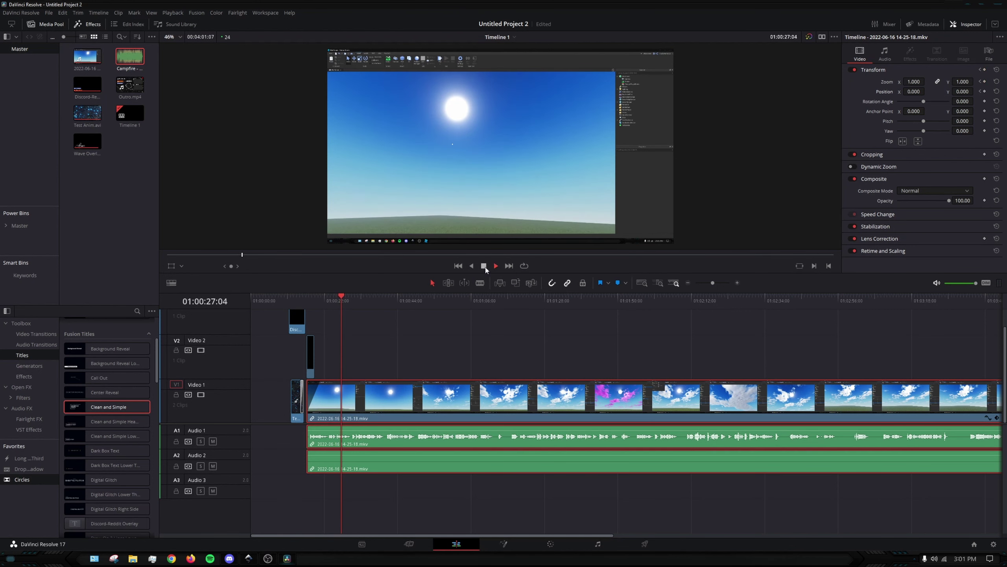
key(ctrl+s)
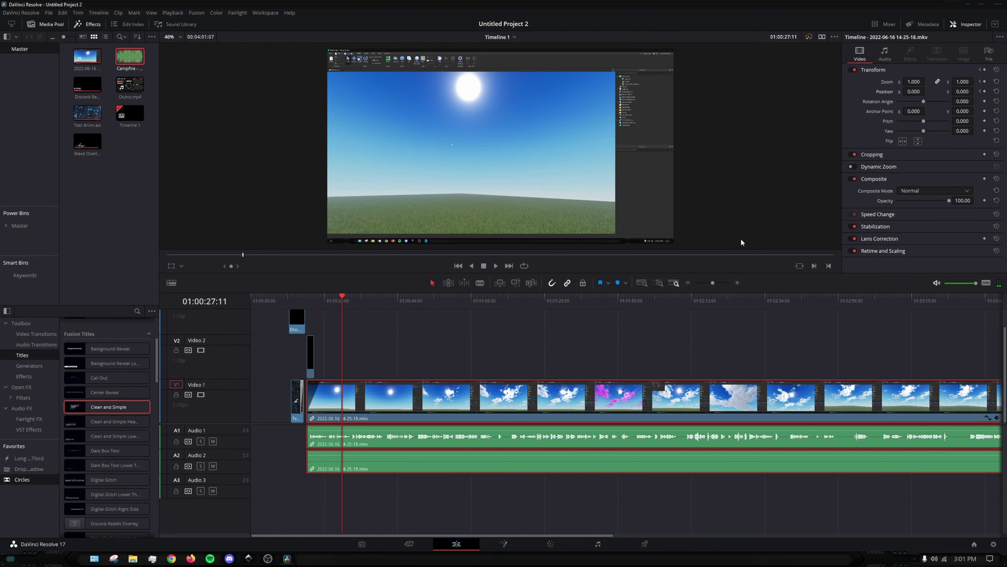
drag(914, 88, 927, 82)
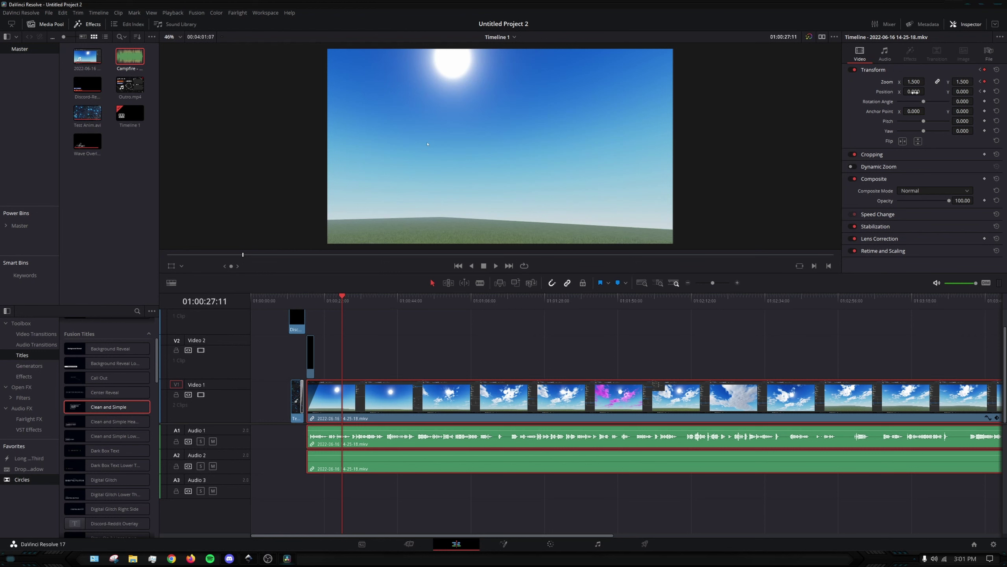
drag(913, 91, 976, 91)
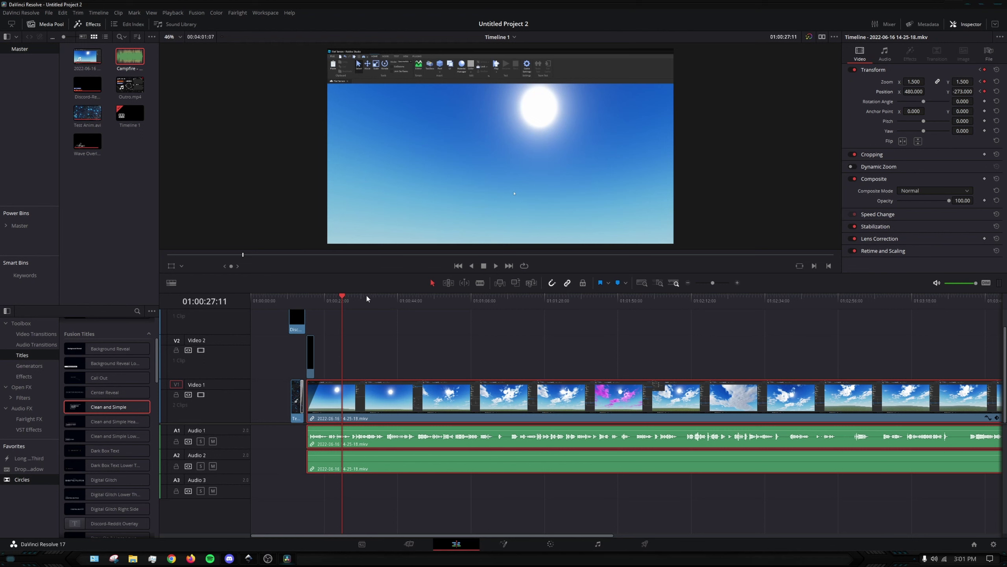
Show the main clip's keyframe track and play the zoom-in from 01:00:23:19.
drag(342, 301, 330, 307)
key(space)
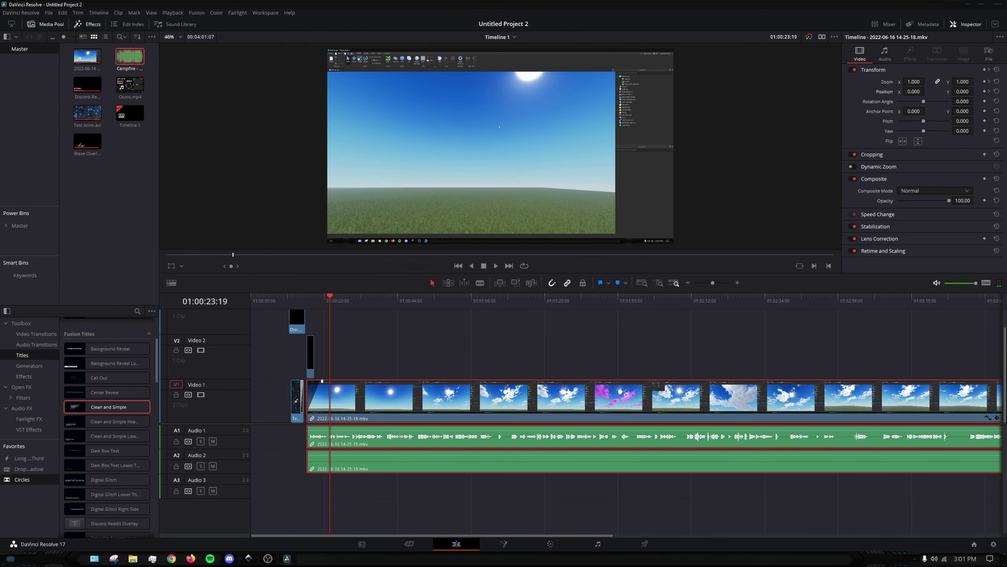
click(997, 419)
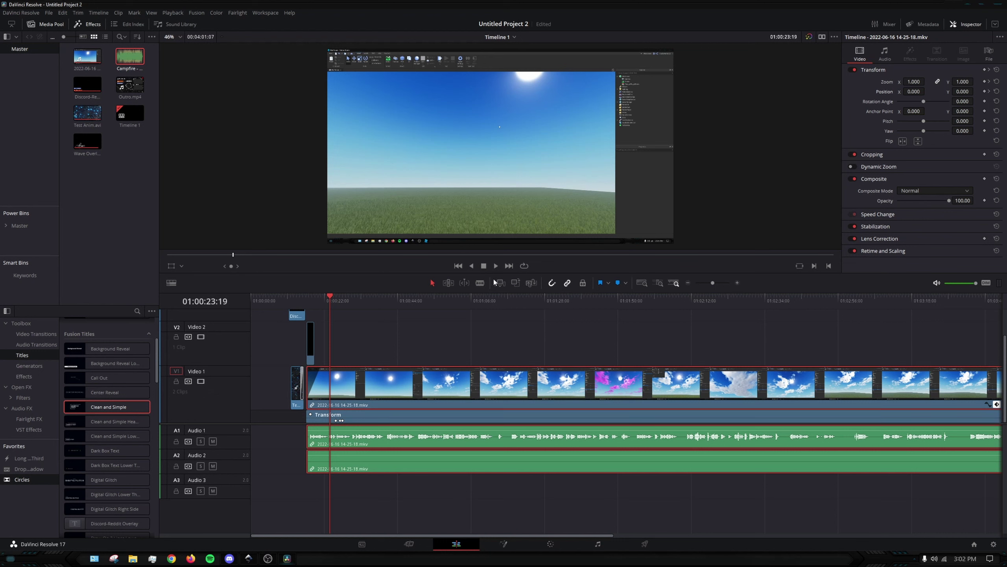
click(496, 266)
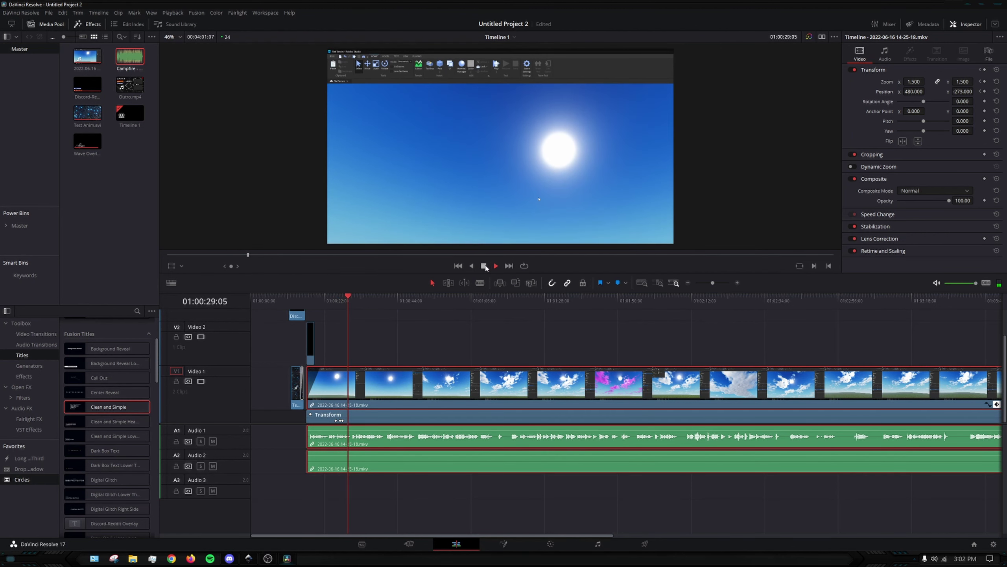
click(484, 266)
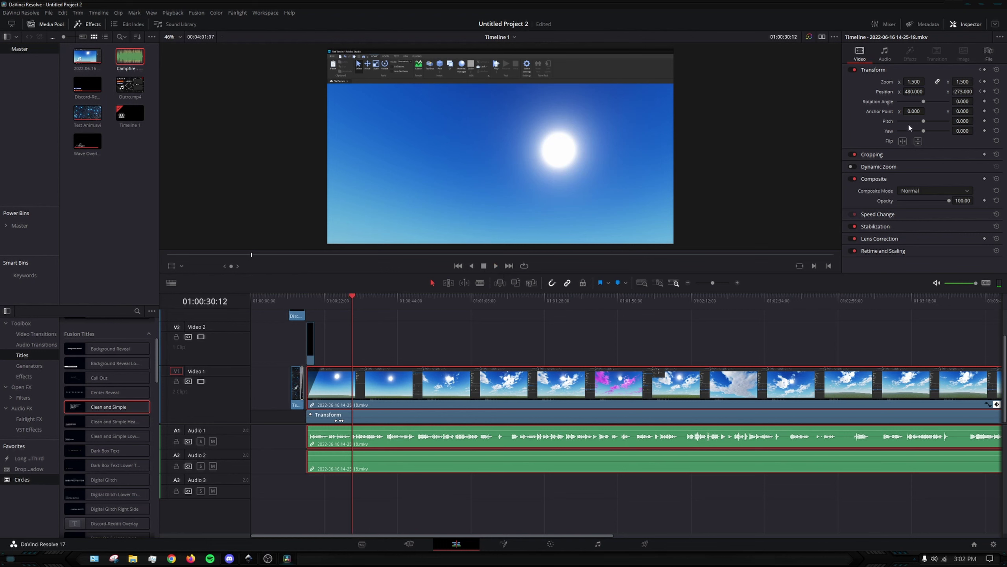
Keyframe the main clip's zoom and position at 01:00:31:02, save, and replay the held zoom.
click(496, 266)
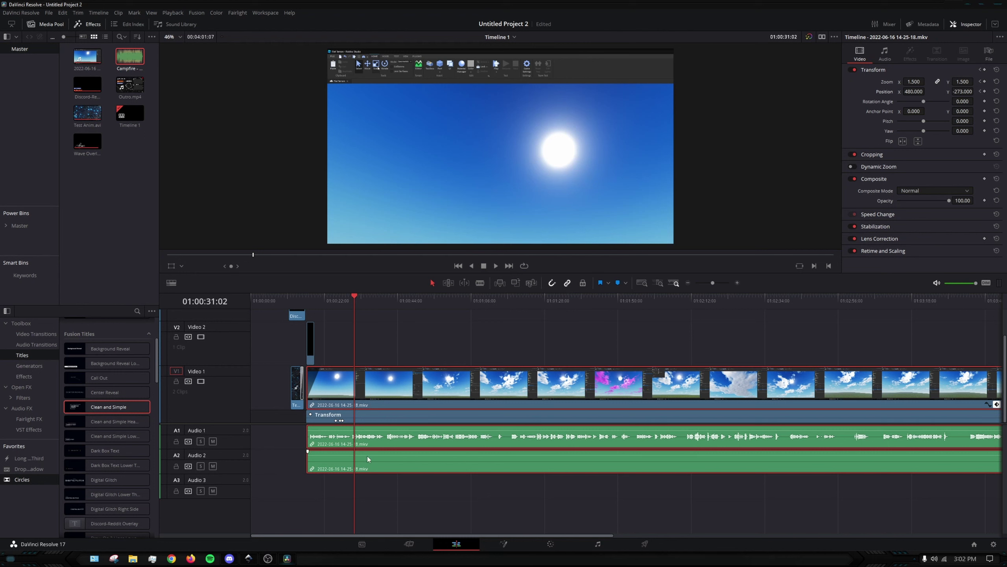
click(985, 81)
click(985, 92)
key(ctrl+s)
click(343, 307)
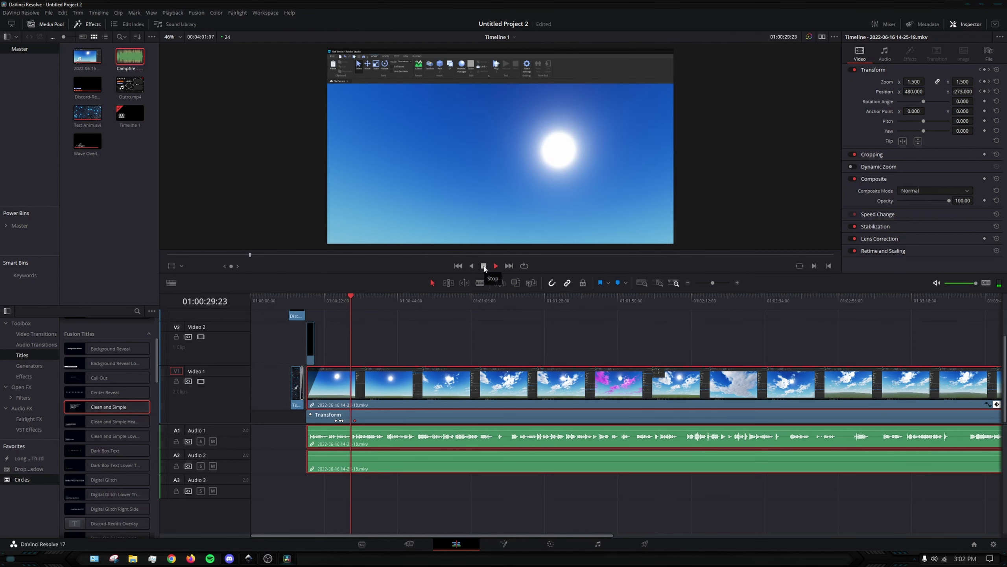
click(484, 266)
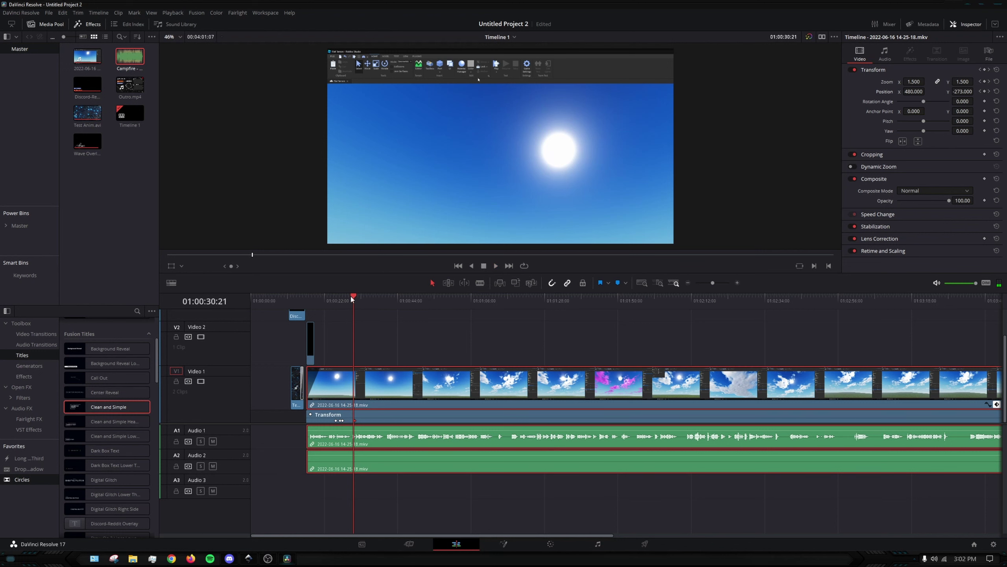
Advance to 01:00:33:05 and set the main clip's zoom to 1 and its X and Y position to 0.
drag(352, 299, 362, 302)
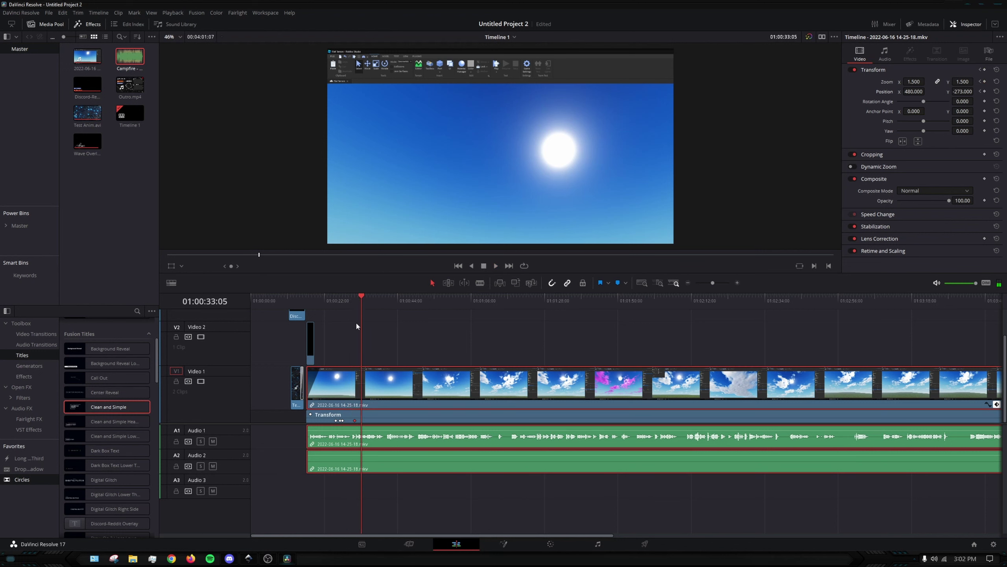
click(912, 83)
text(1)
click(914, 91)
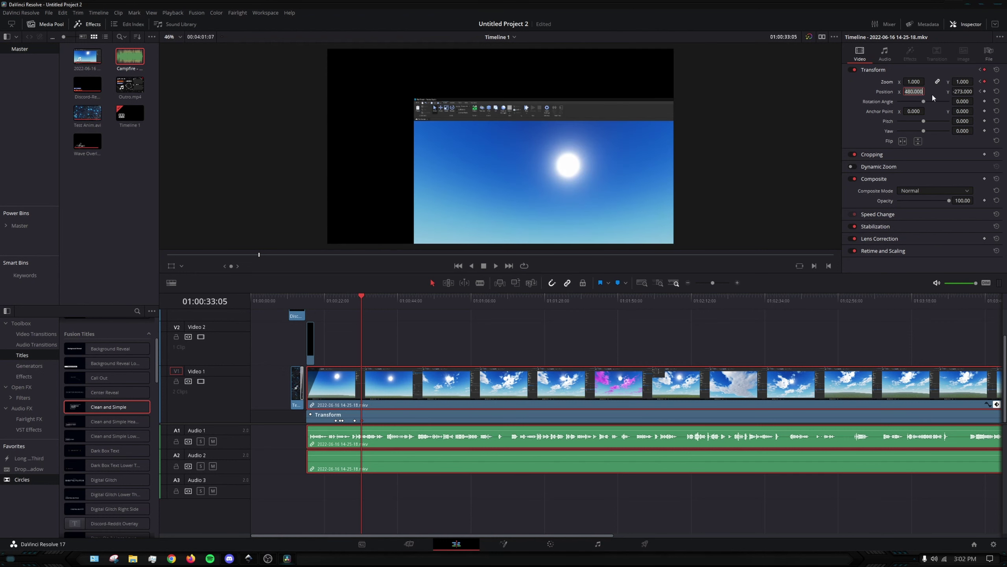
text(0)
double_click(963, 92)
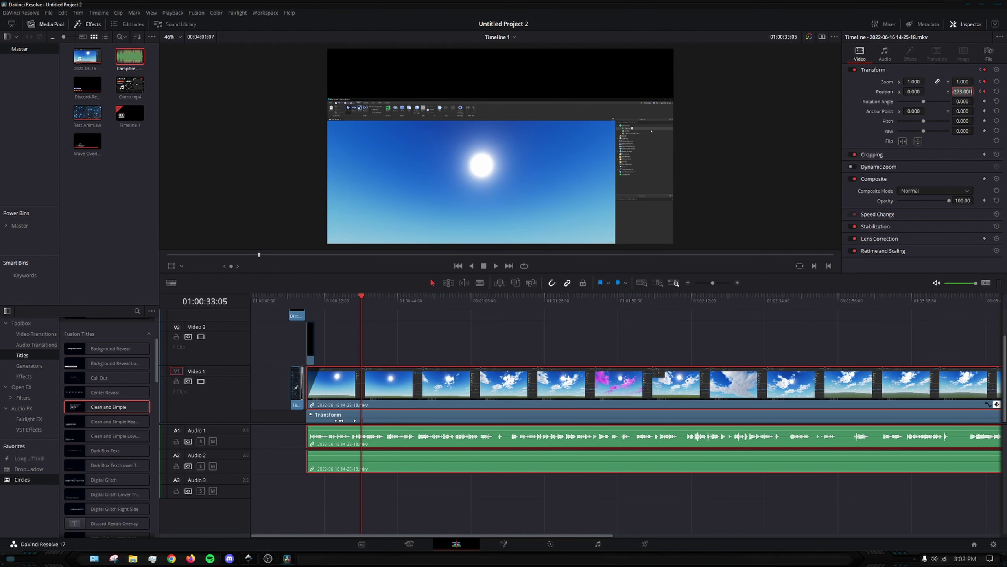
text(0)
key(Return)
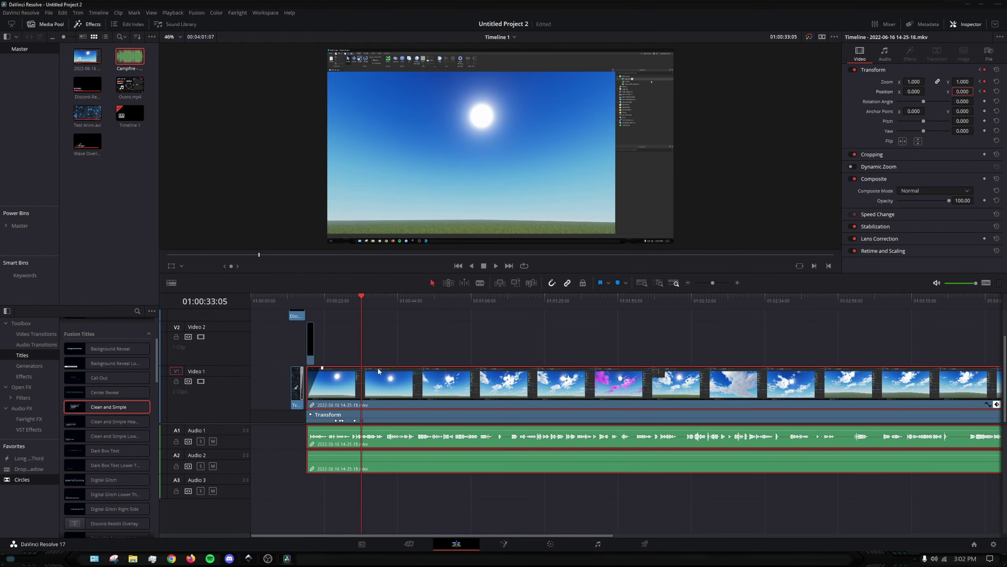
Play the complete zoom-in and zoom-out animation through to 01:00:34:00.
drag(358, 302, 336, 309)
click(495, 266)
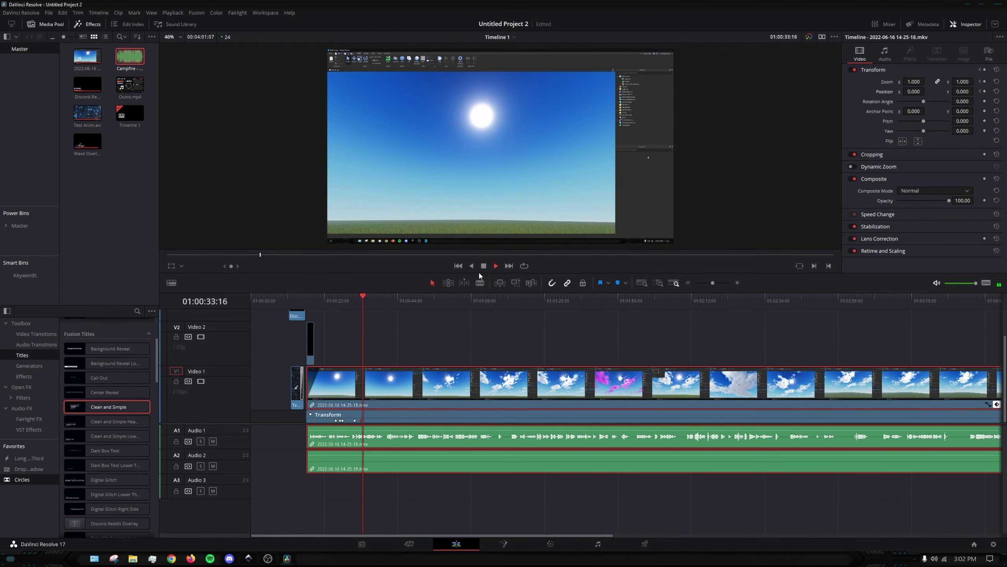
key(space)
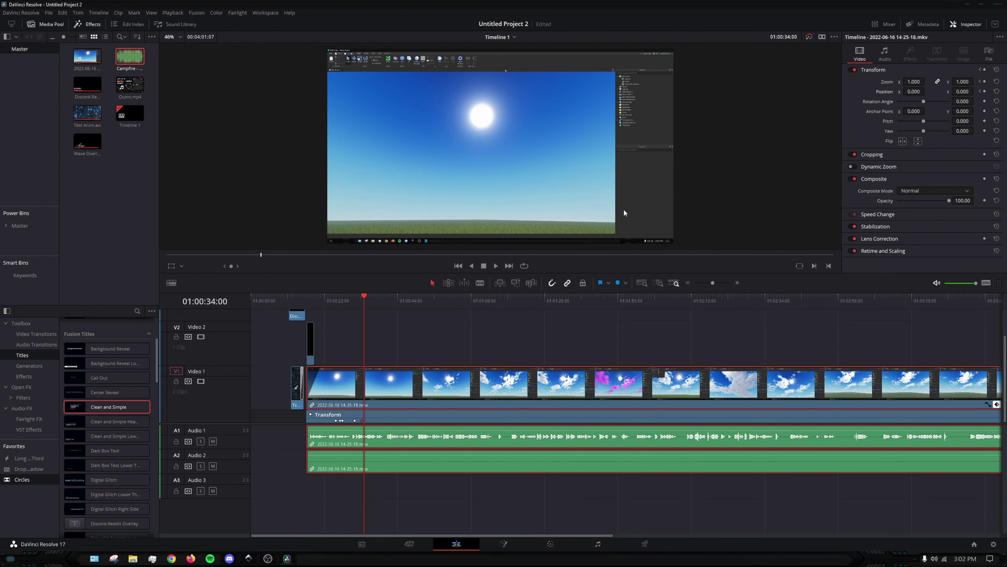
Hide the keyframe track, reset the main clip's zoom and position to clear their keyframes, and save.
click(460, 419)
click(996, 91)
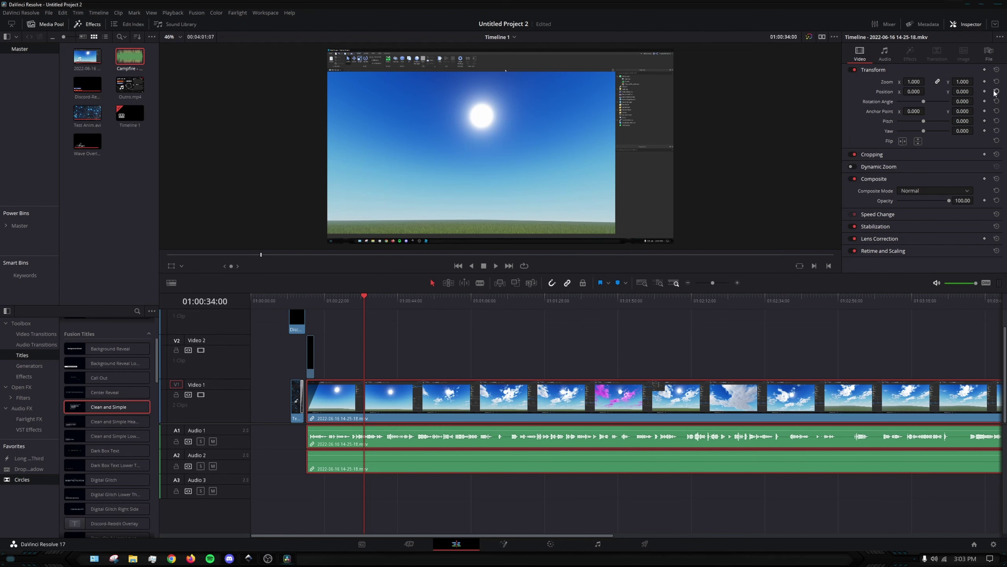
key(ctrl+s)
Unlink the main Video 1 clip from its two audio clips.
right_click(552, 409)
click(601, 403)
click(528, 492)
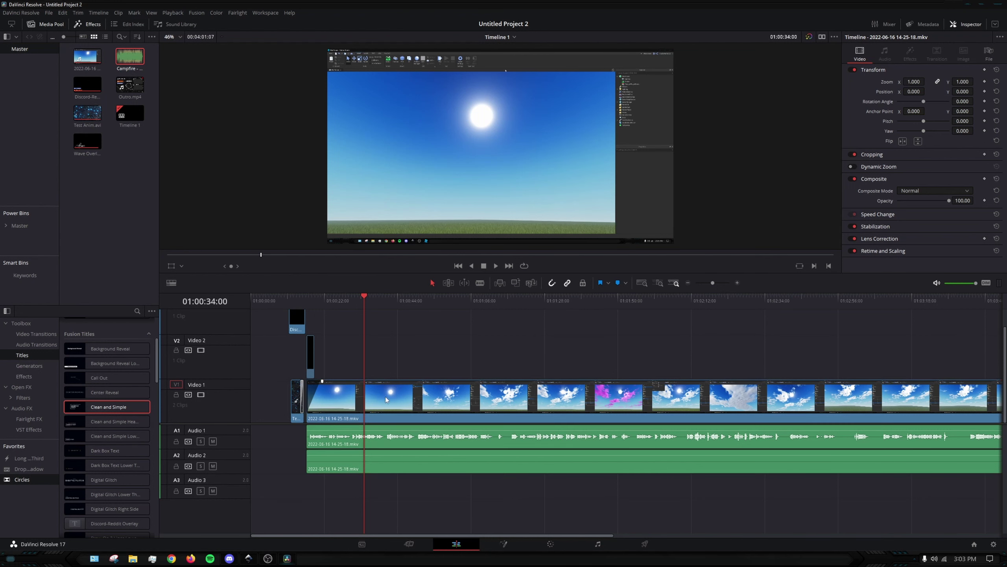
Select the unlinked video clip and the Audio 2 clip individually to check that they are separate.
click(387, 400)
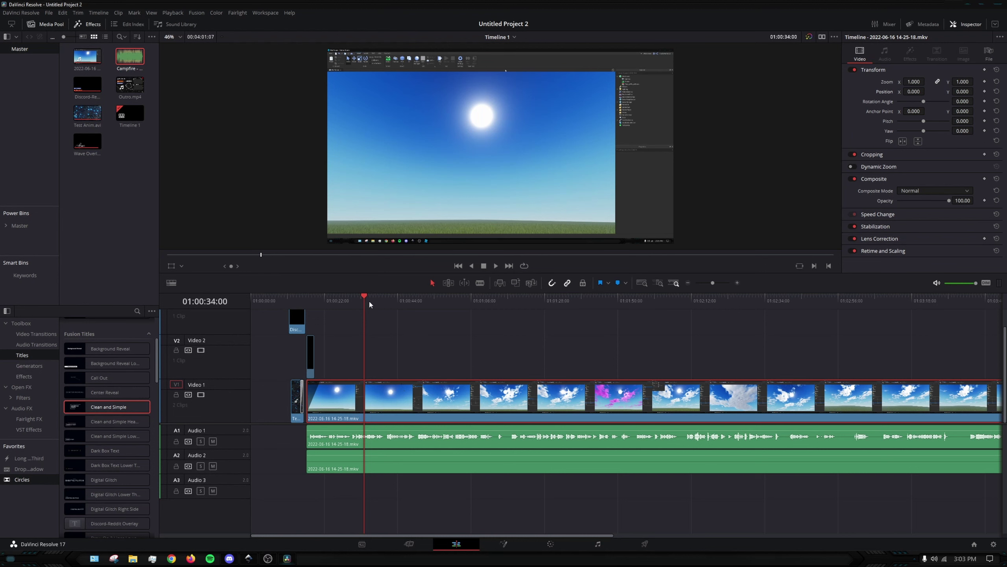
click(294, 400)
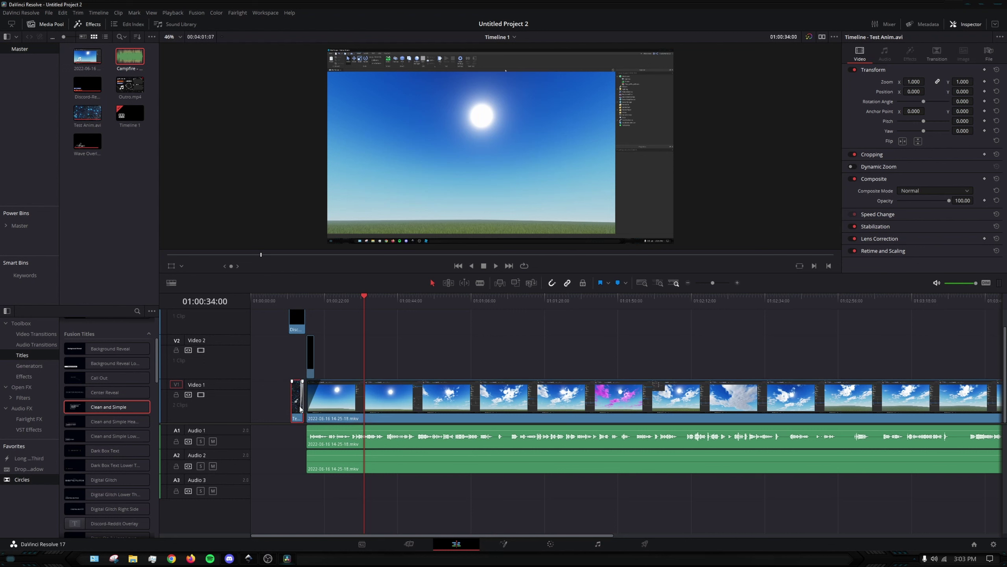
click(427, 398)
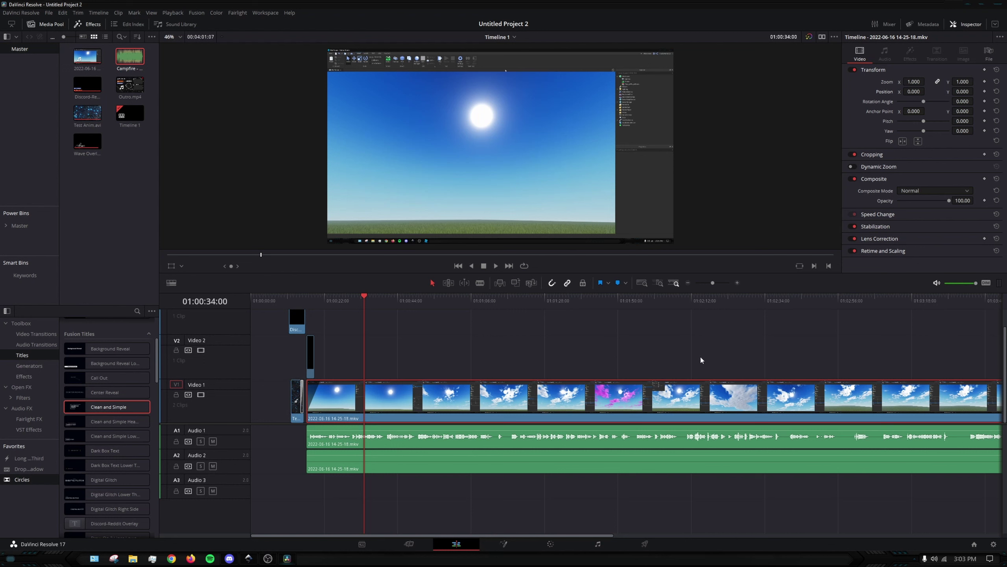
click(681, 347)
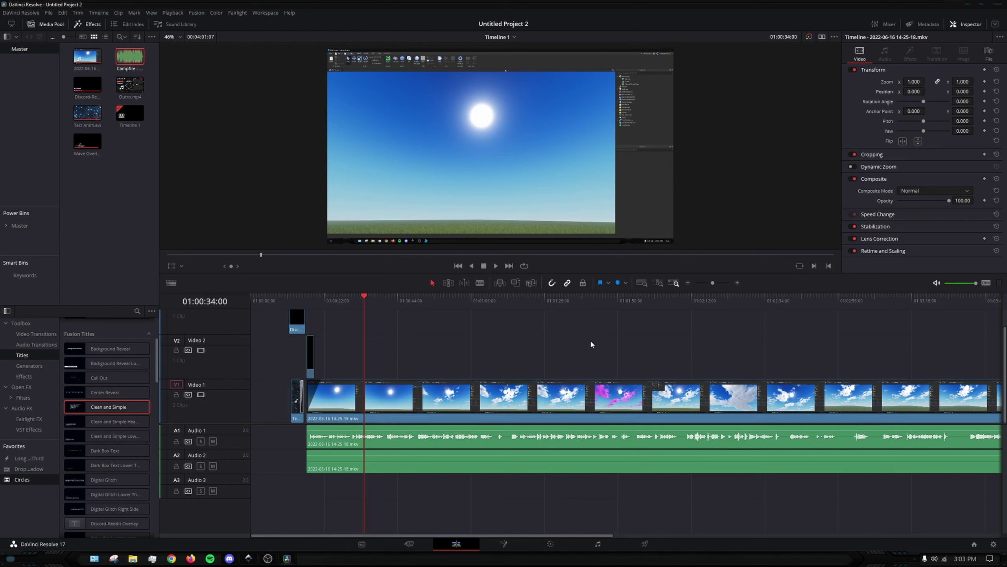
click(459, 461)
click(449, 478)
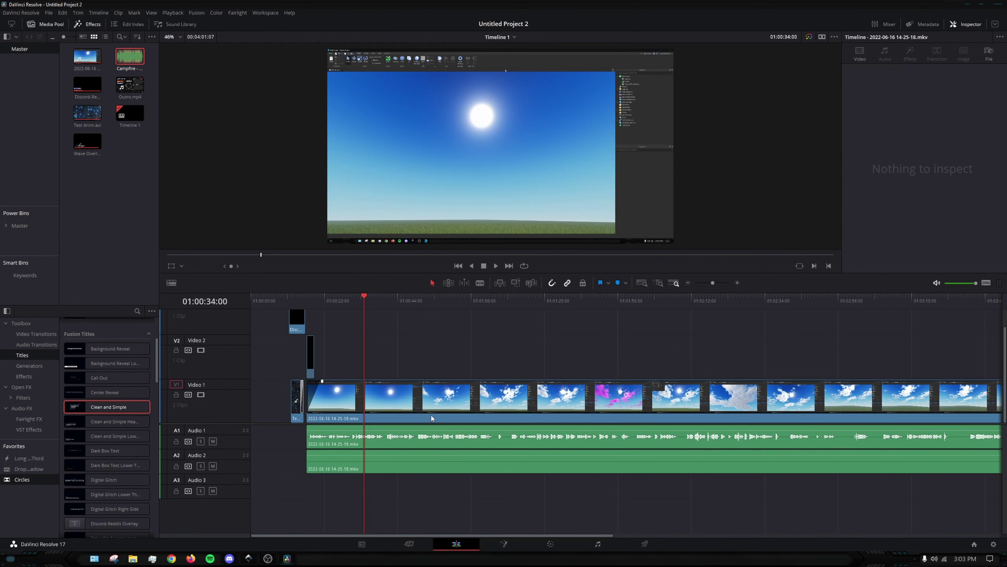
Select the main video clip and both audio clips together and view the Link Clips option without applying it.
drag(486, 483, 459, 384)
click(465, 352)
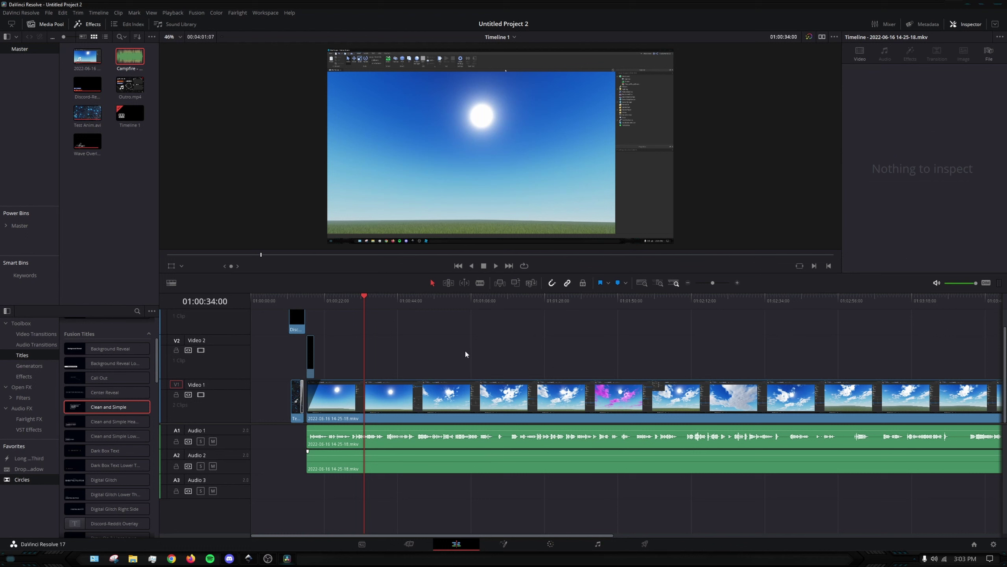
click(472, 457)
click(493, 481)
click(453, 453)
drag(485, 489, 475, 373)
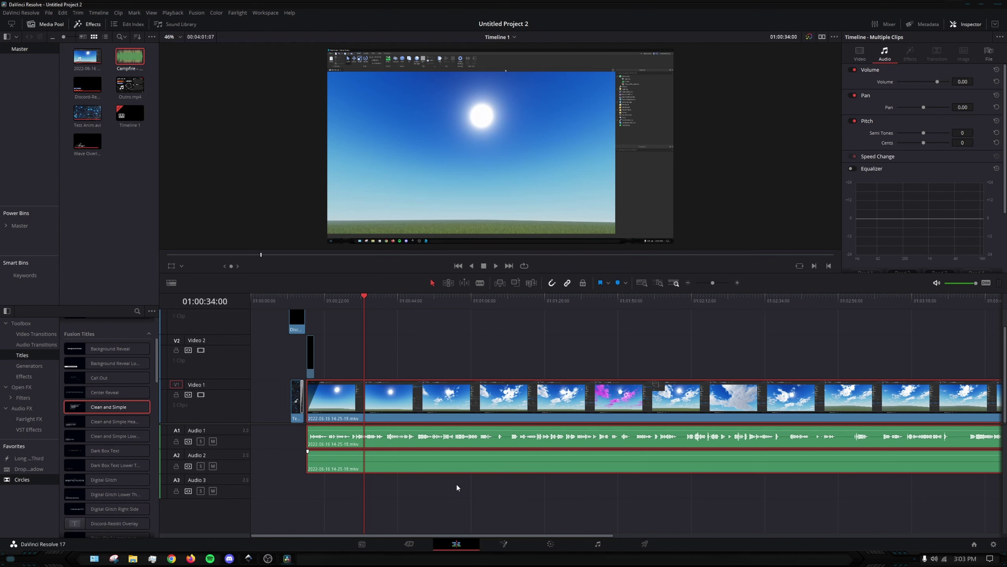
right_click(448, 464)
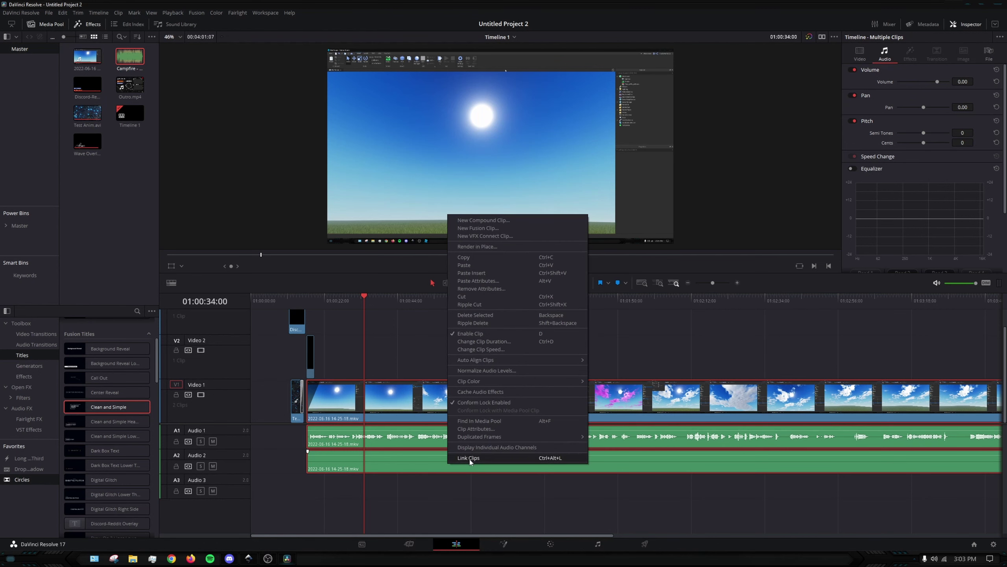
click(469, 495)
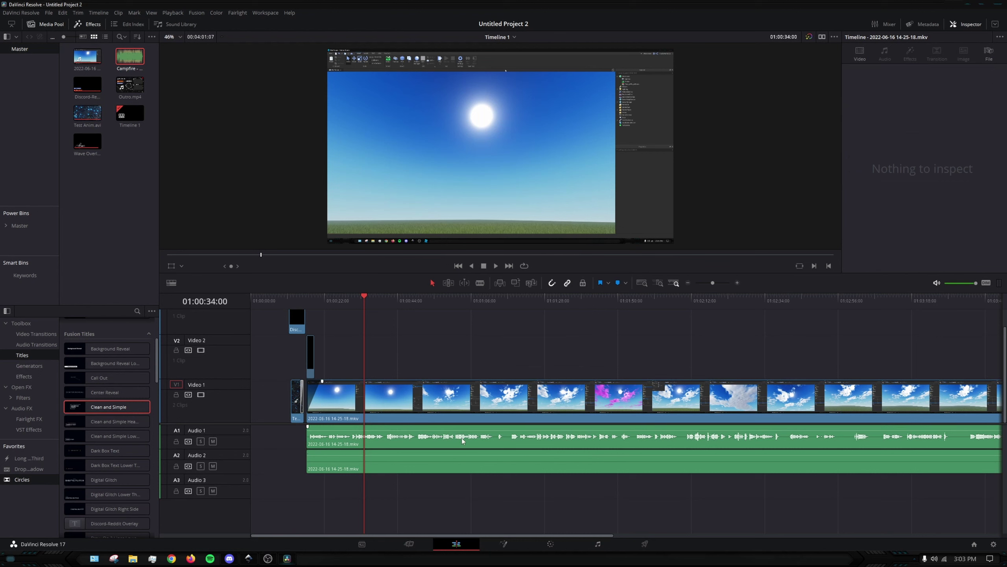
Delete the unlinked audio clip from Audio 2.
click(446, 462)
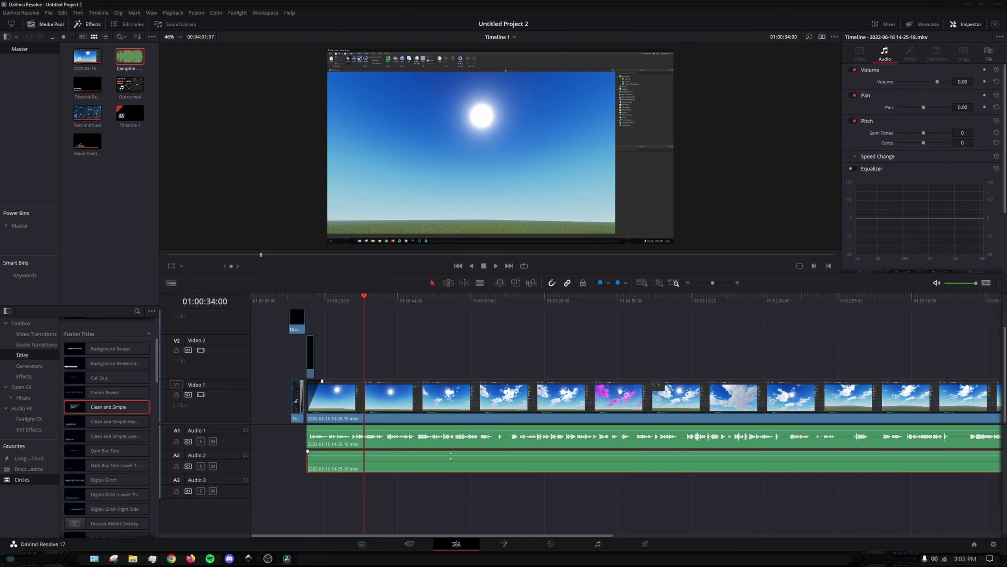
key(Delete)
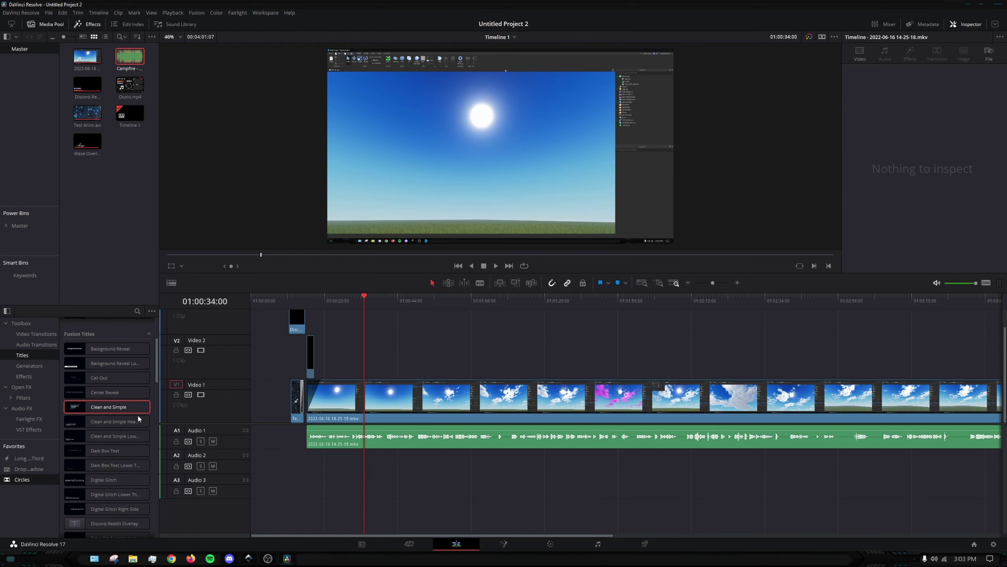
Try deleting the main Video 1 clip on its own, and undo the deletion.
click(480, 398)
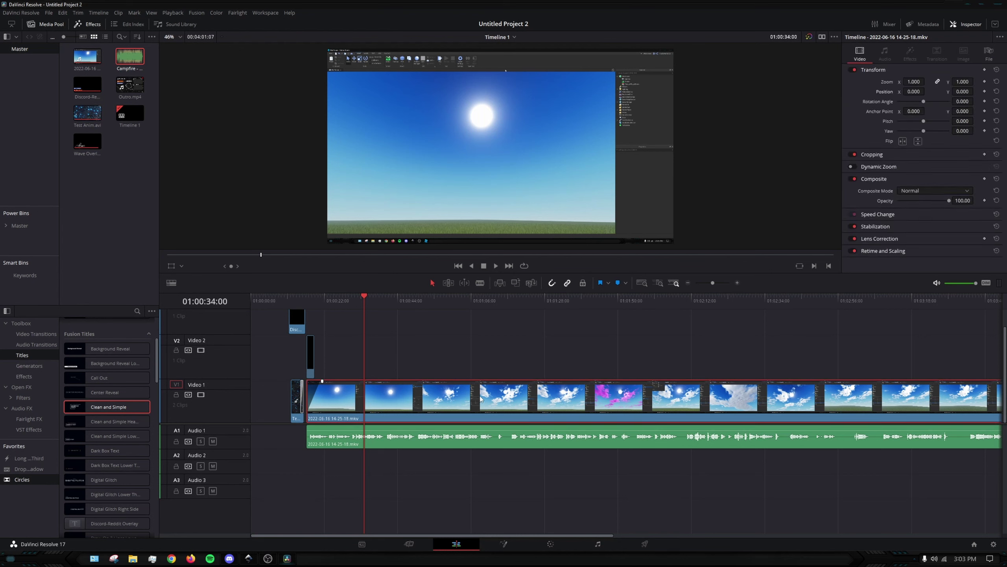
key(Delete)
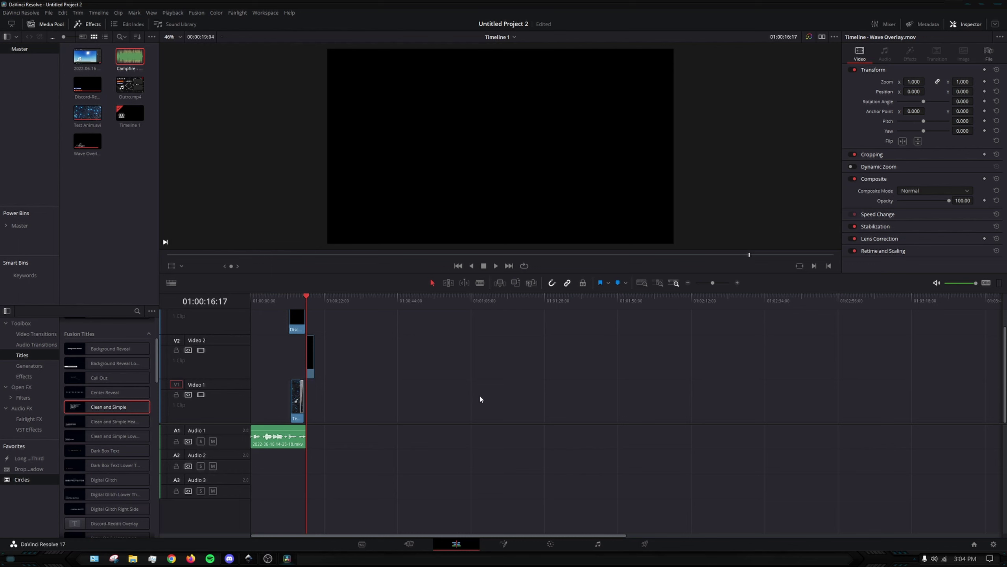
key(ctrl+z)
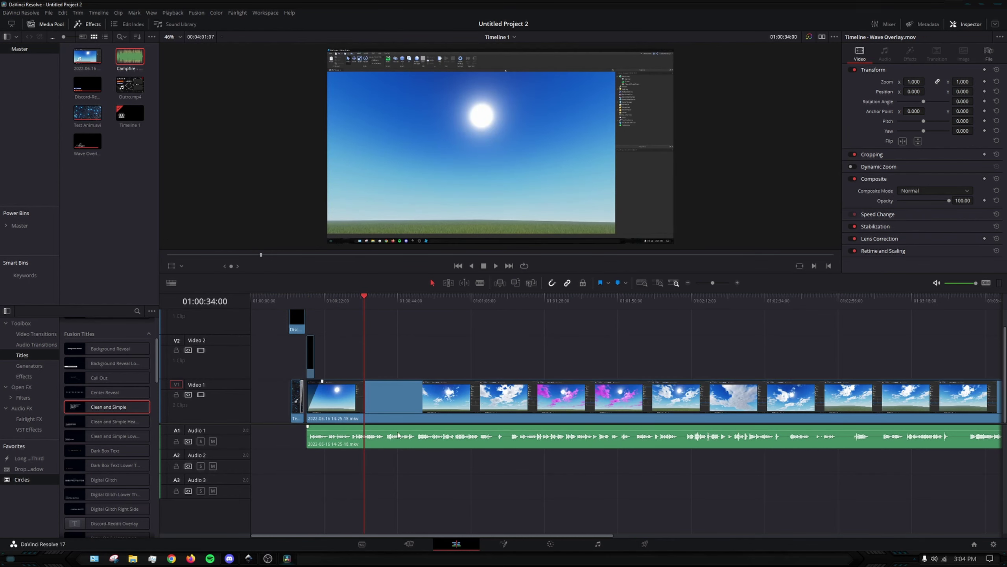
Try splitting only the main Video 1 clip at 01:00:34:00, and undo the split.
click(393, 415)
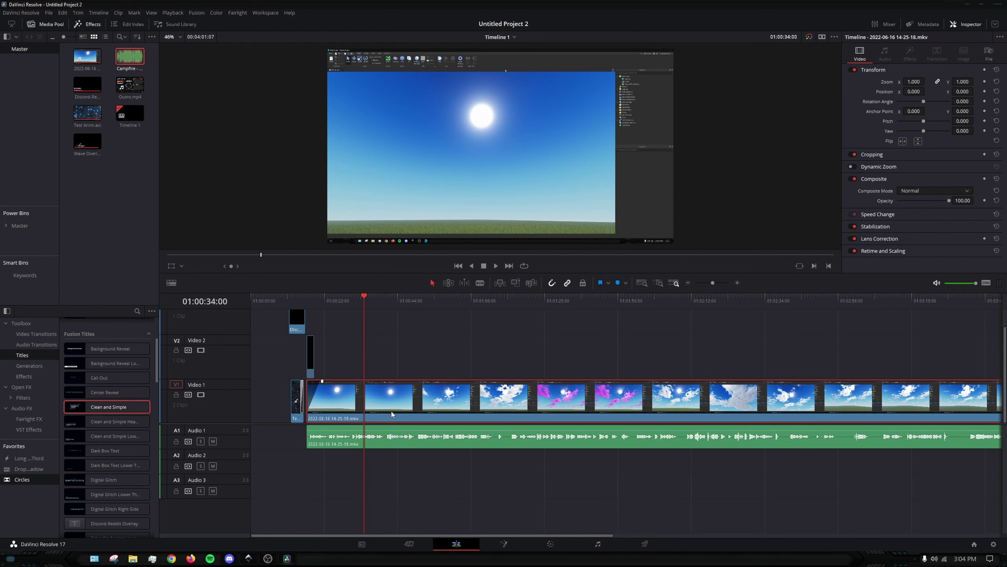
key(ctrl+backslash)
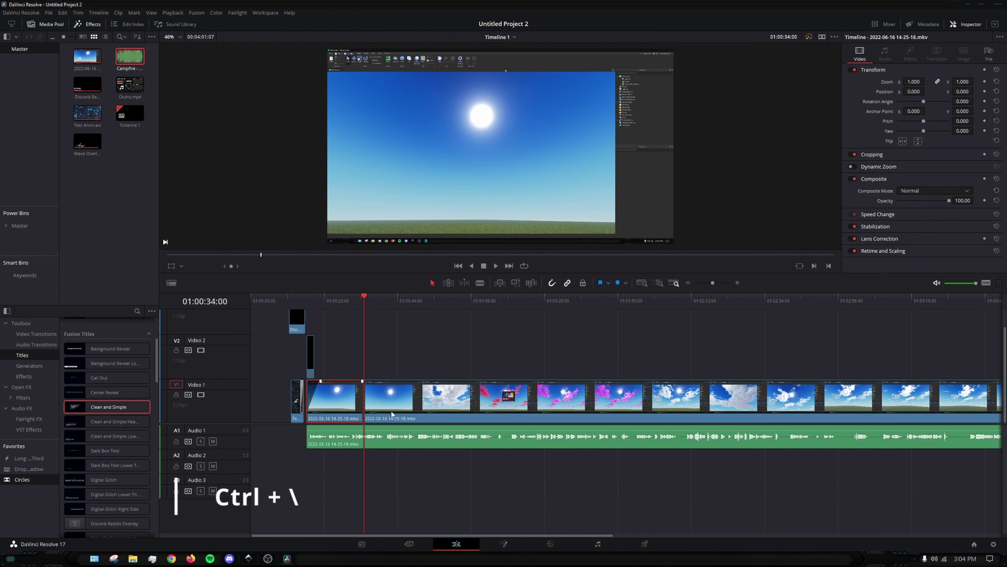
drag(364, 298, 400, 298)
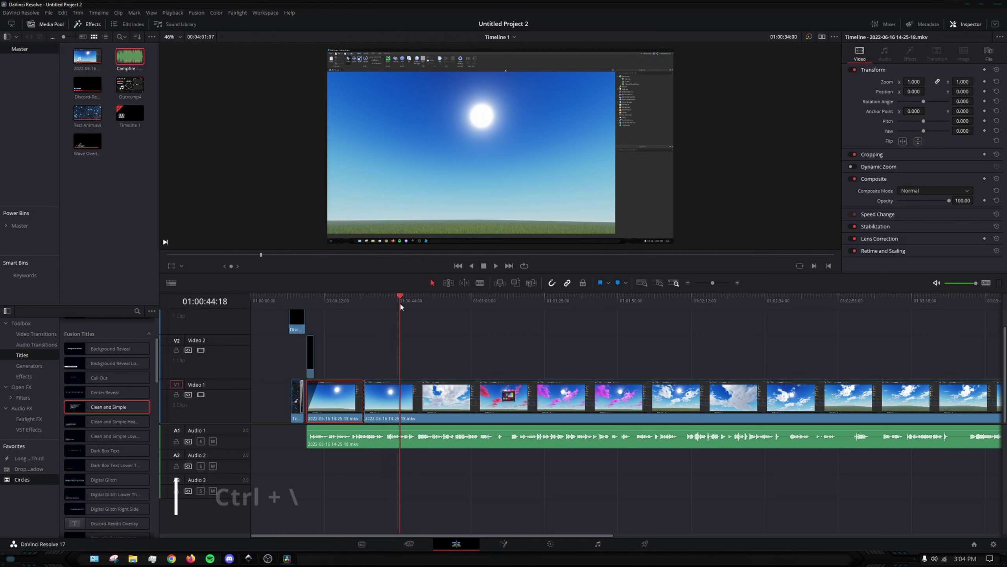
key(ctrl+z)
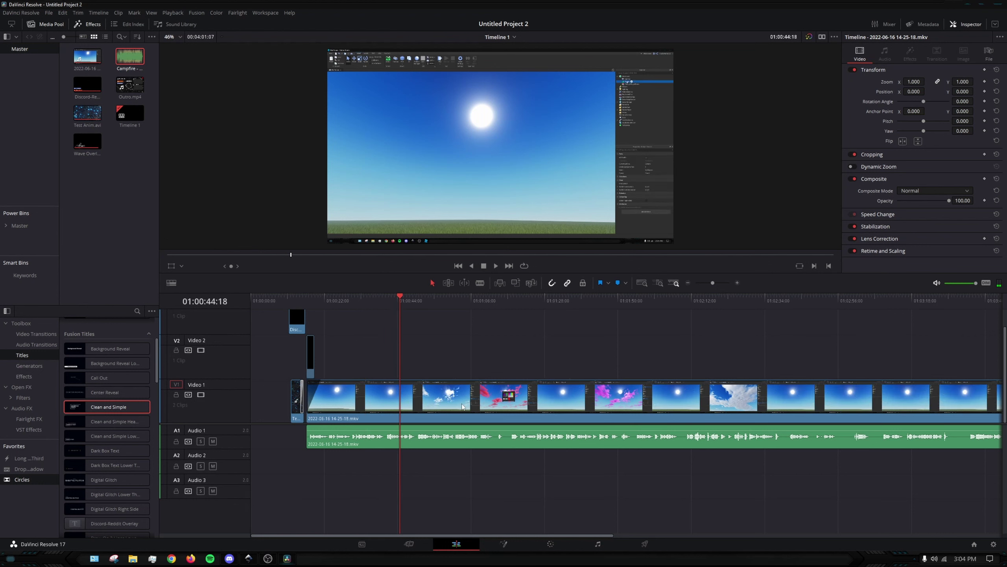
Split only the main Video 1 clip at 01:00:43:23, leaving its audio whole, and save the project.
drag(398, 300, 368, 310)
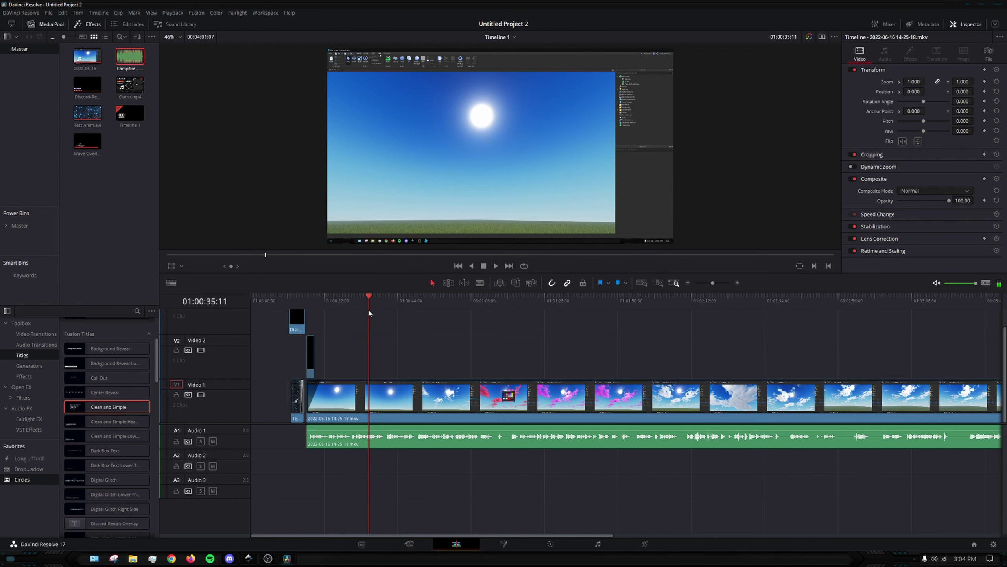
key(ctrl+backslash)
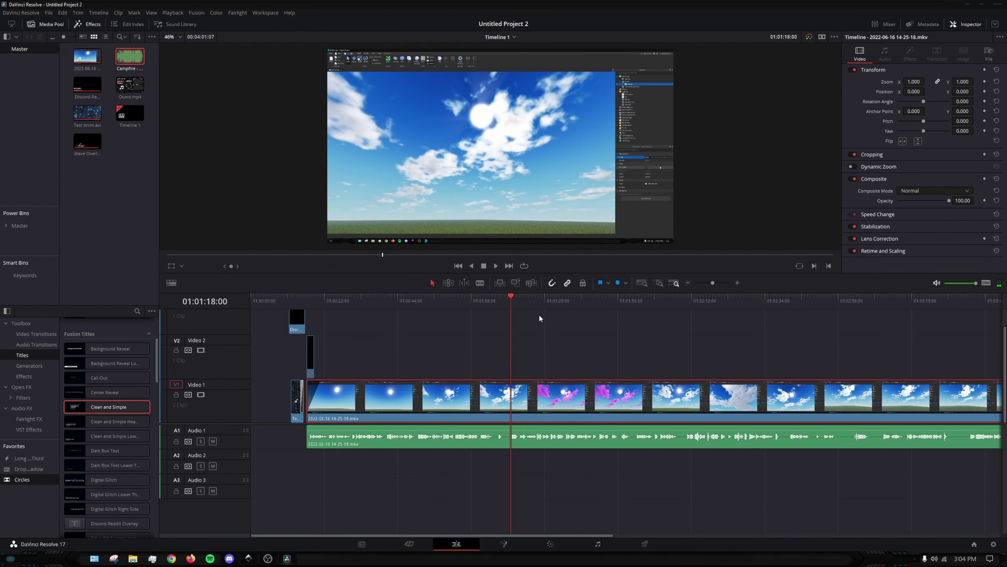
drag(506, 297, 397, 336)
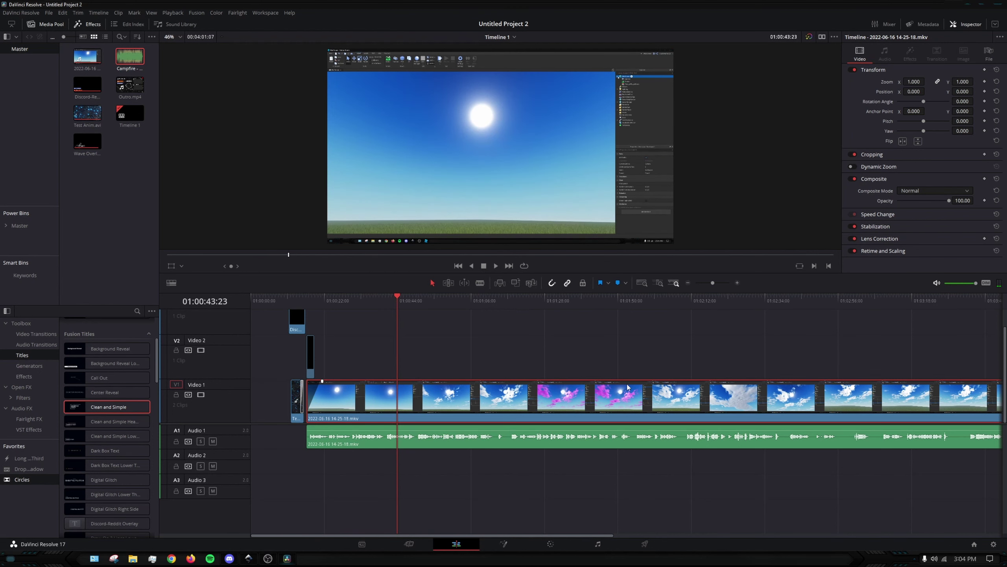
key(ctrl+b)
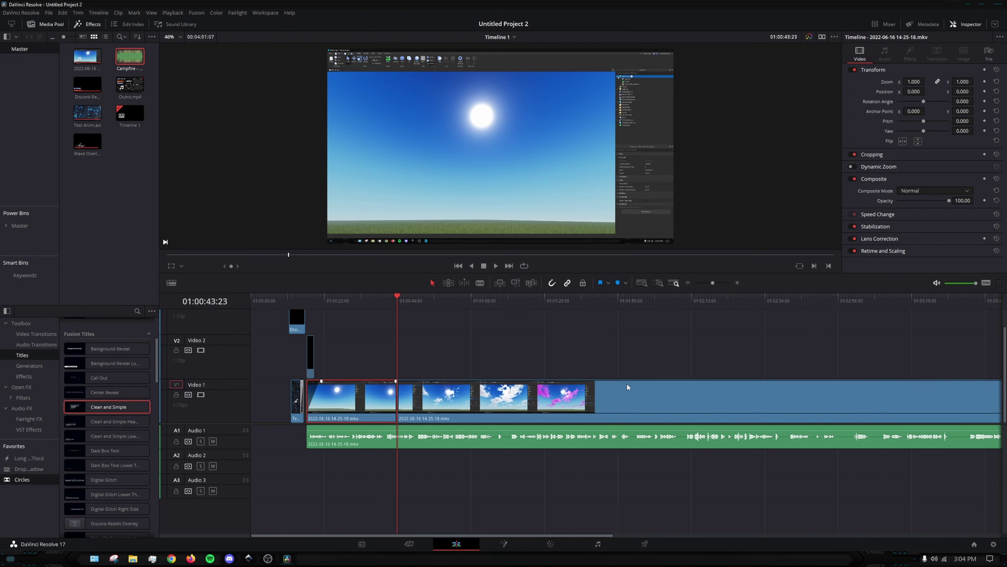
key(ctrl+s)
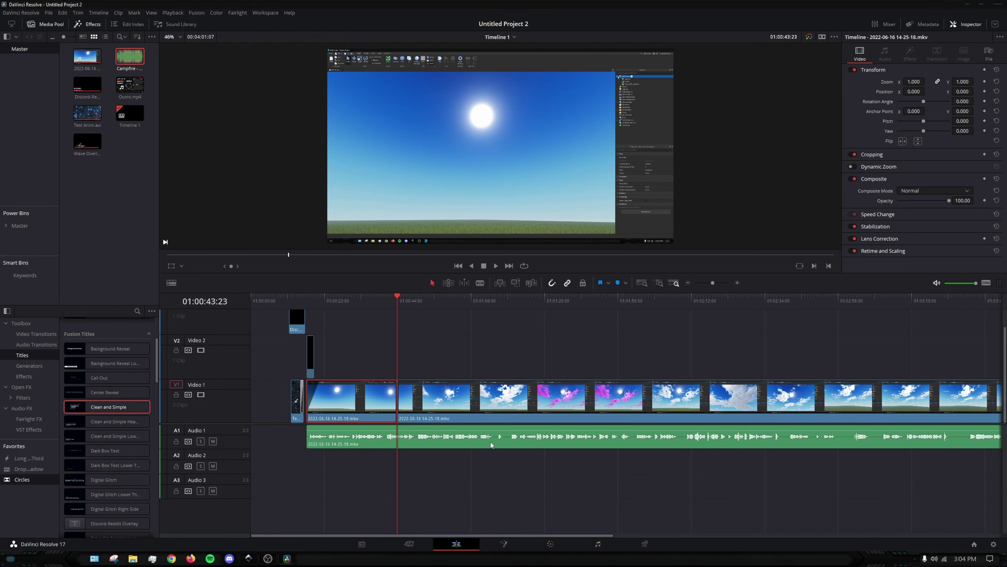
Split both the Video 1 clip and the Audio 1 clip at 01:00:59:03 with nothing selected.
drag(395, 305, 448, 305)
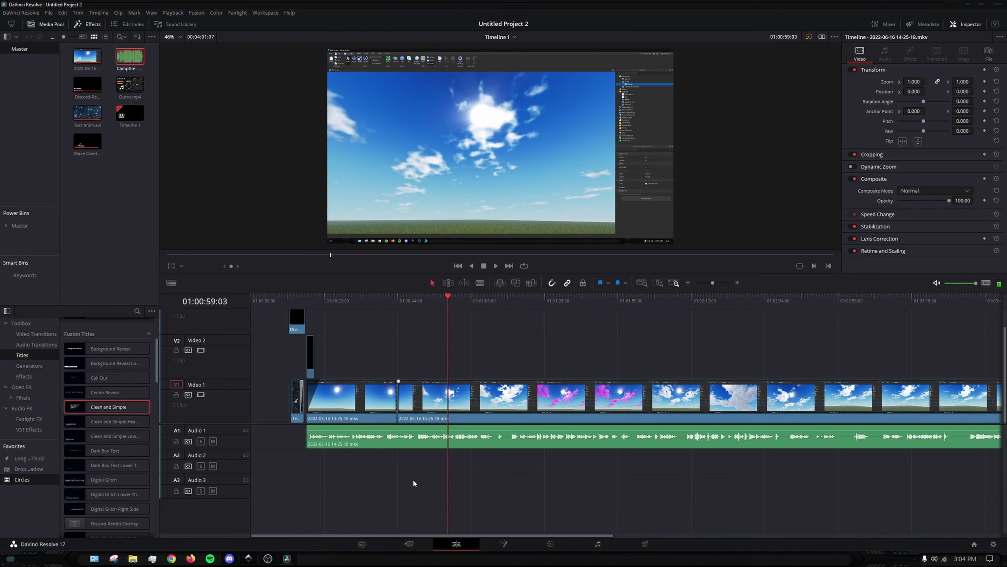
click(464, 444)
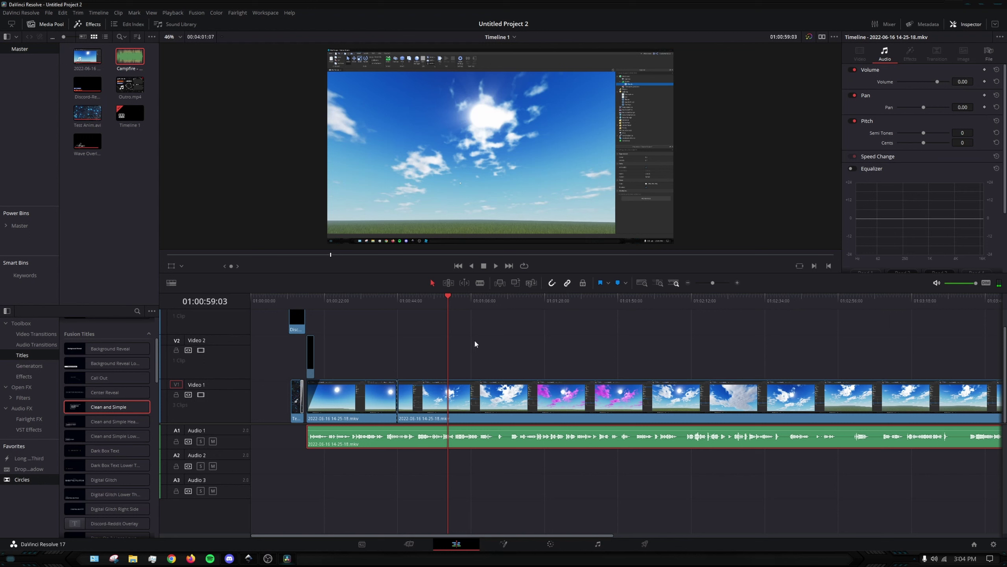
click(533, 452)
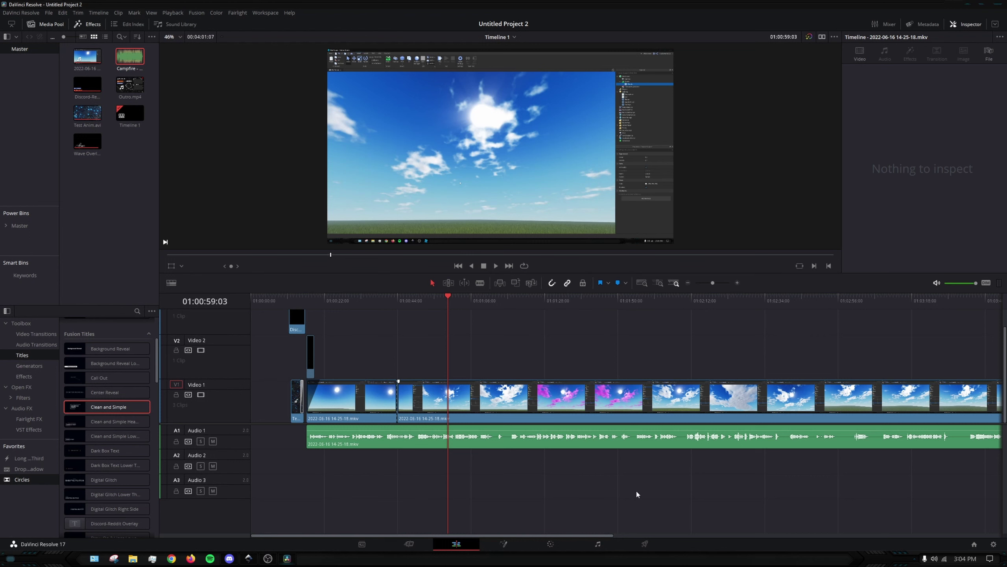
key(ctrl+b)
Move the short video segment between the two cuts straight up to Video 2, keeping its timing.
drag(455, 313, 587, 313)
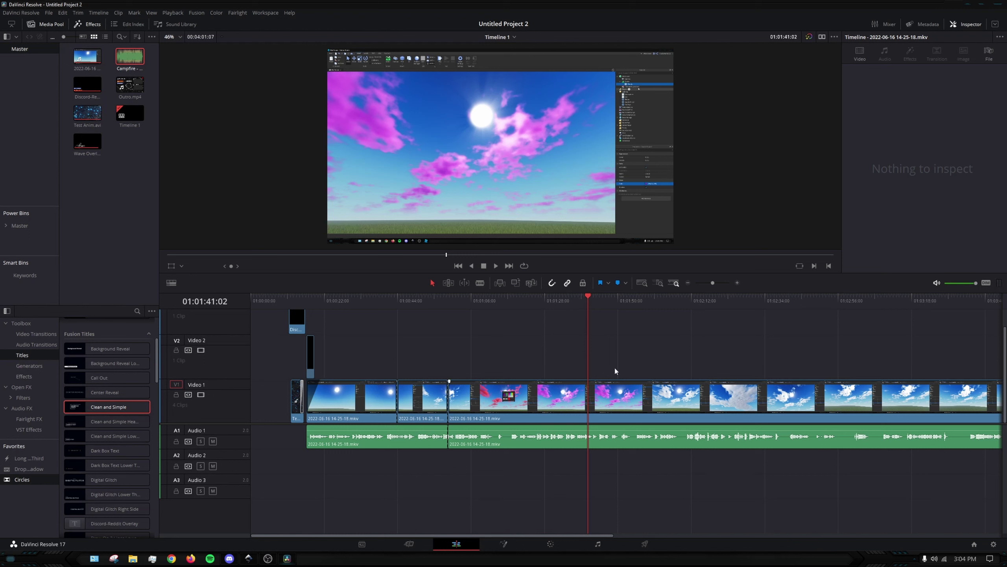
click(412, 410)
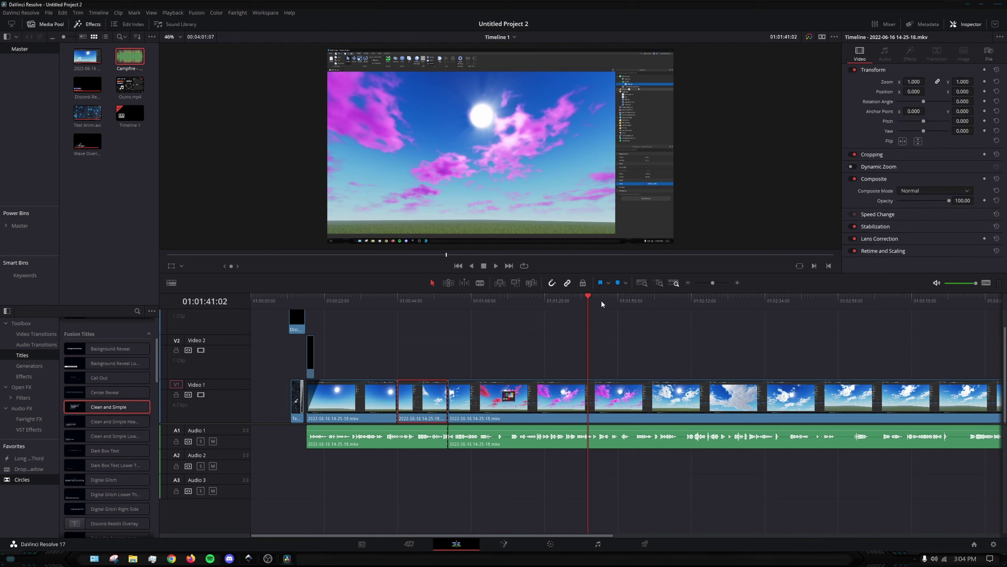
drag(425, 392, 424, 355)
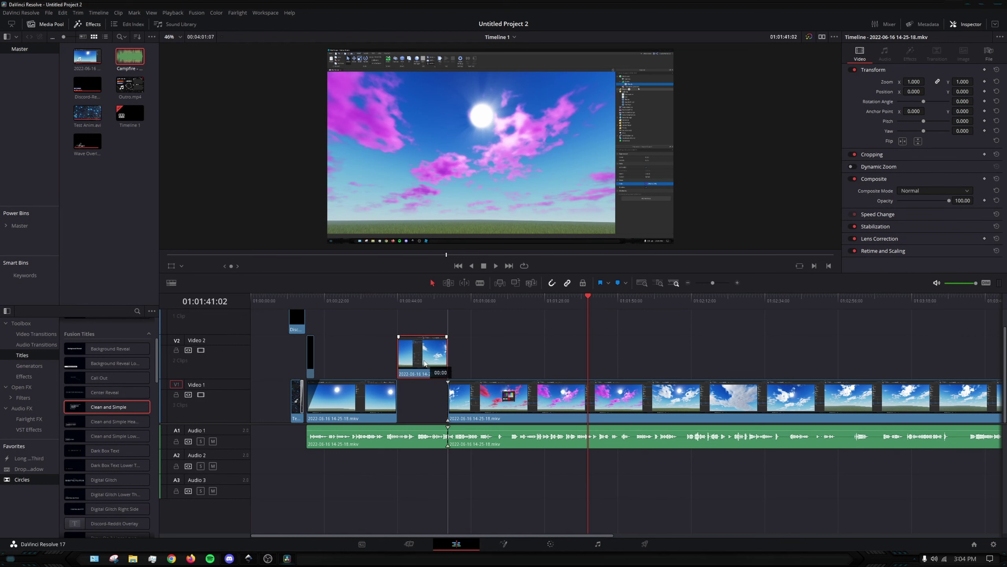
Try a 50% clip speed with Ripple Timeline on the Video 2 segment, and undo the change.
right_click(424, 358)
click(465, 243)
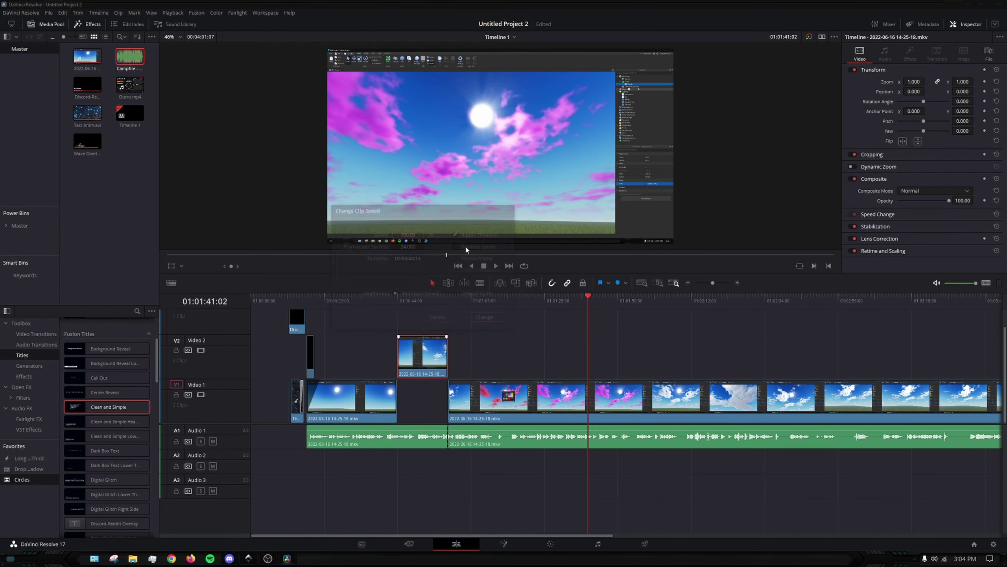
double_click(413, 235)
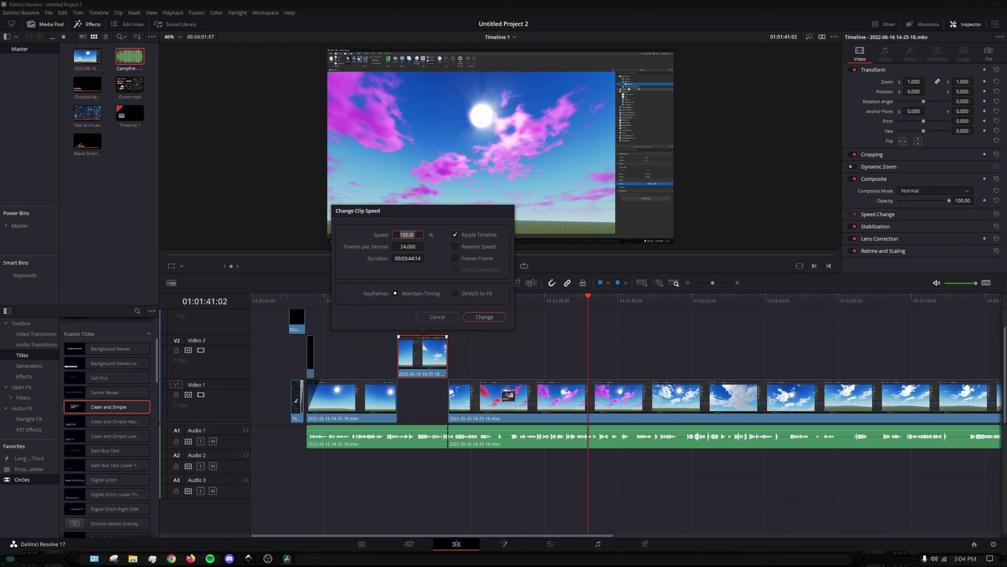
text(50)
key(Return)
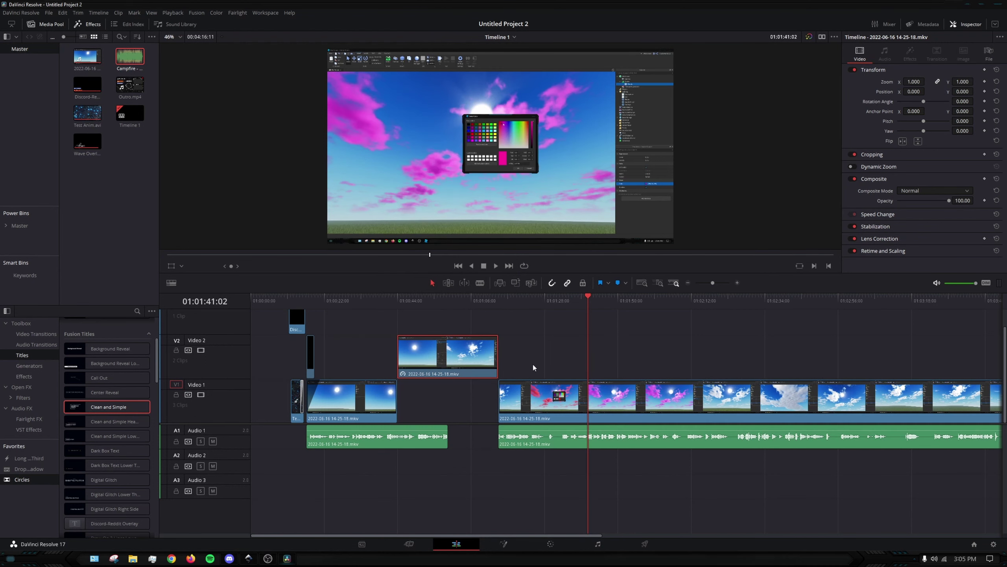
key(ctrl+z)
Set the Video 2 segment's speed to 50% with Ripple Timeline enabled, and place the playhead inside the segment.
right_click(410, 344)
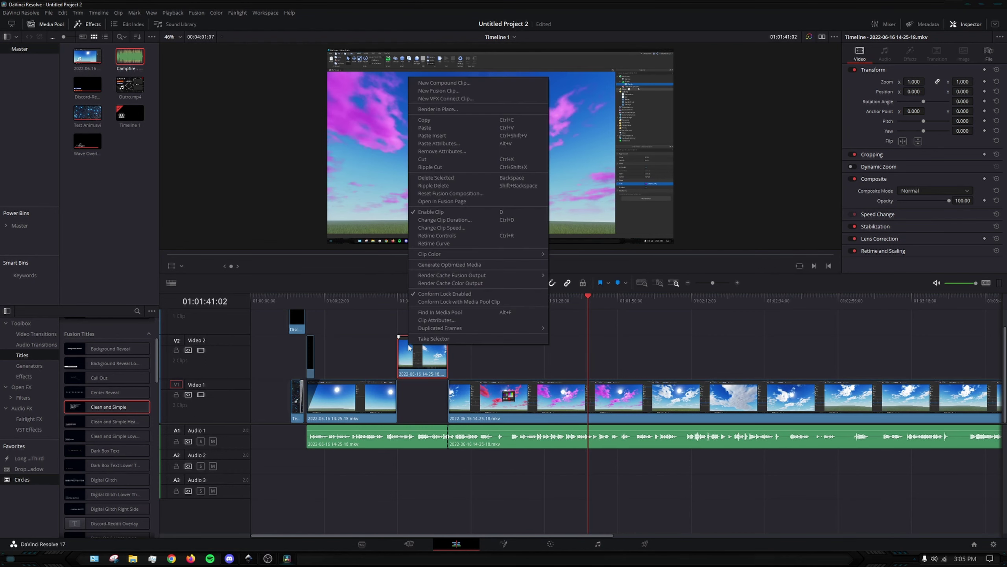
click(462, 228)
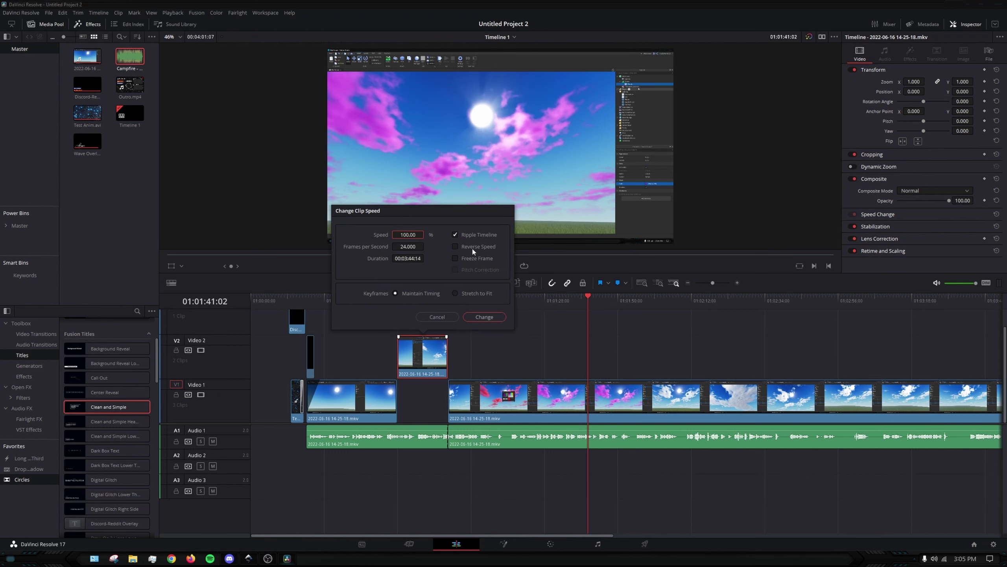
double_click(412, 235)
text(50)
key(Return)
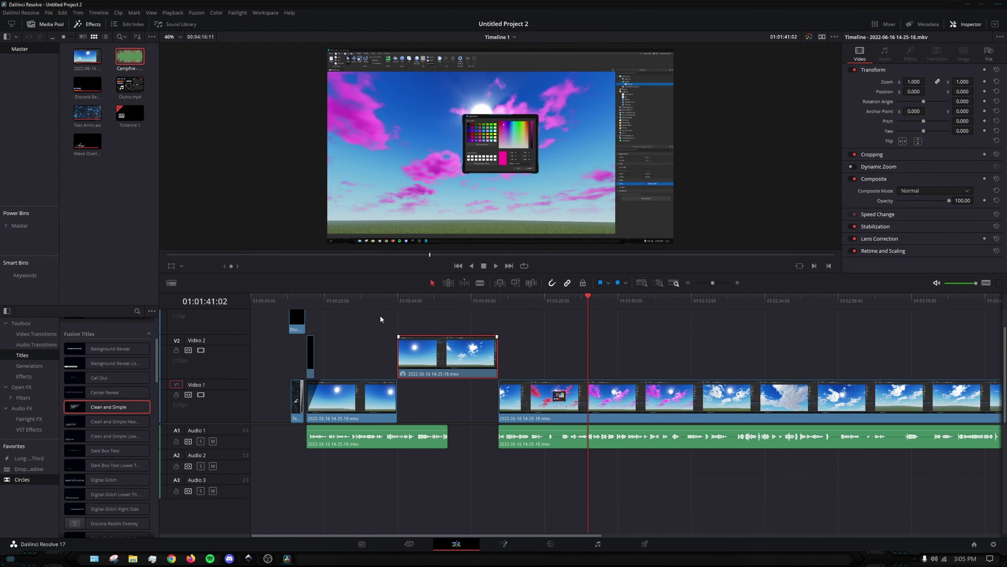
drag(584, 296, 416, 297)
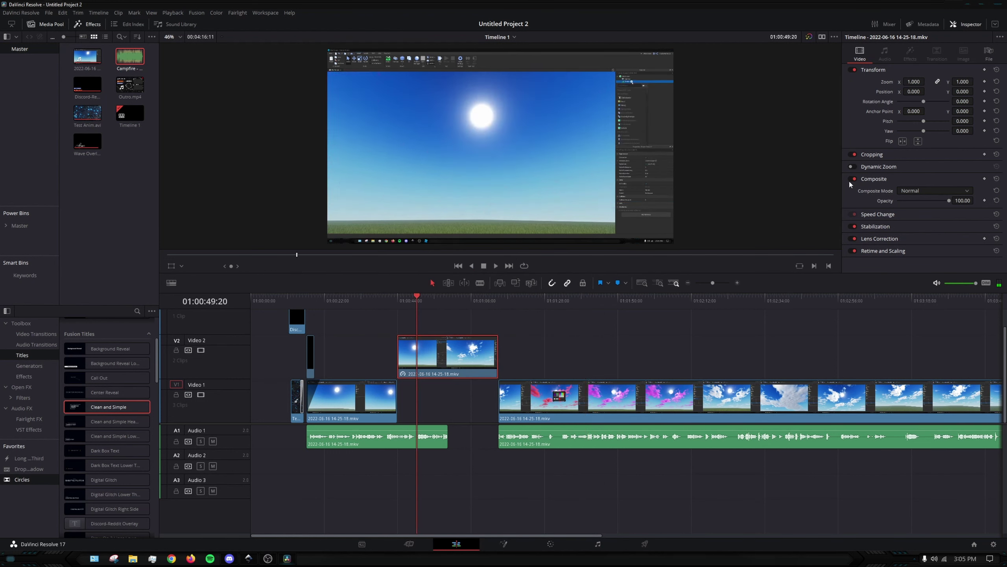
Examine the slowed segment's Speed Change, Stabilization, and Retime and Scaling settings, including the retime process and motion estimation choices.
click(887, 215)
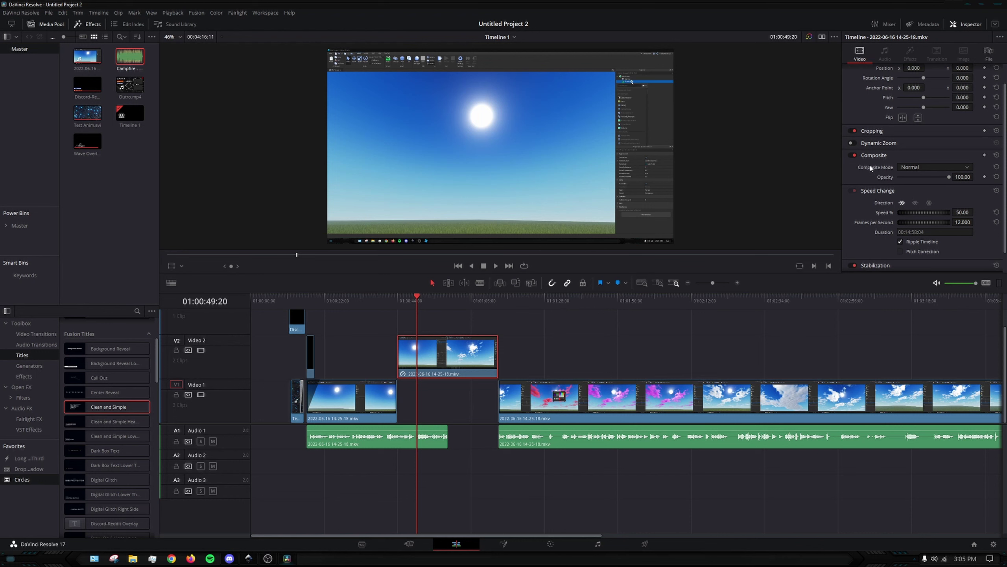
scroll(900, 155, down, 5)
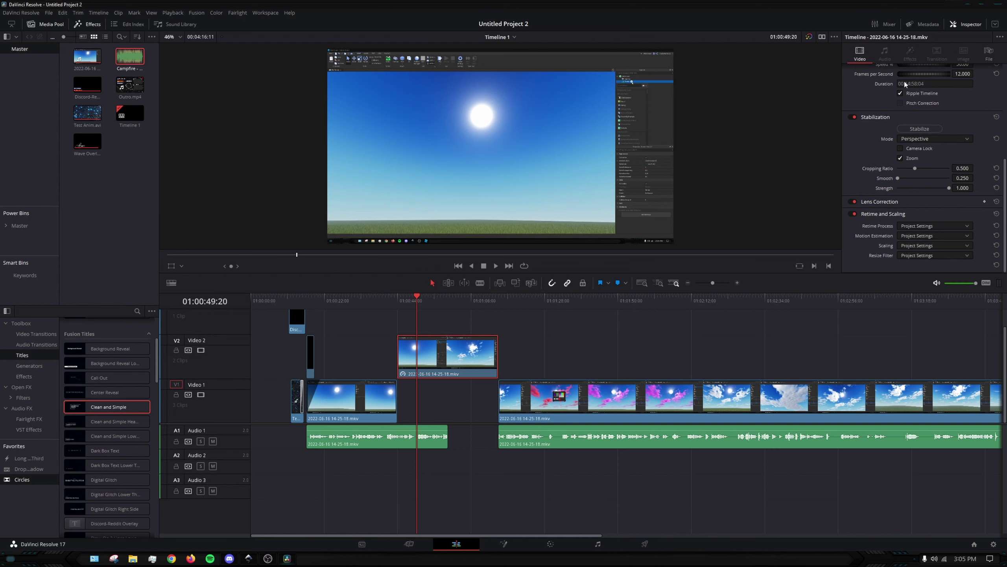
click(939, 116)
click(902, 124)
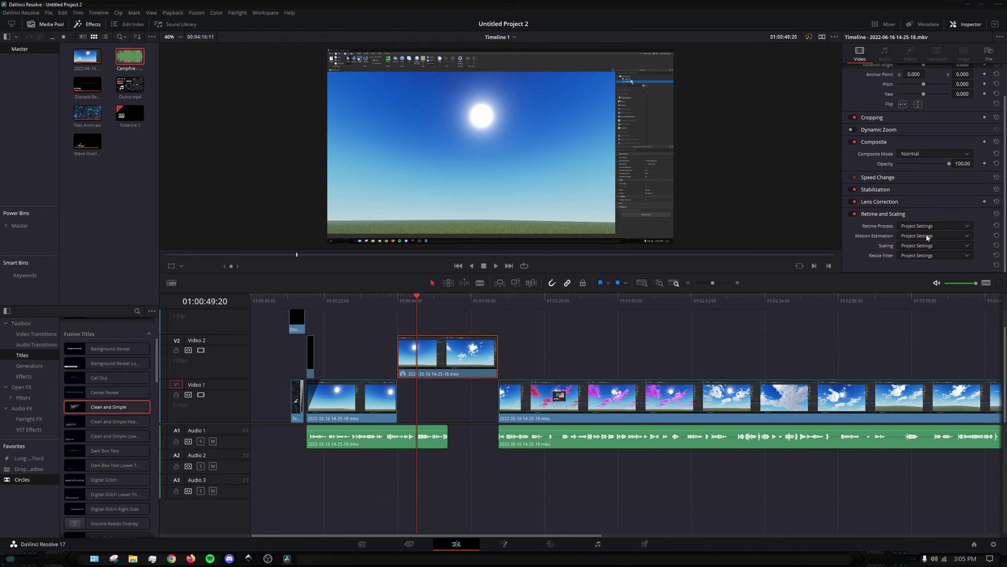
click(928, 236)
click(929, 224)
click(928, 262)
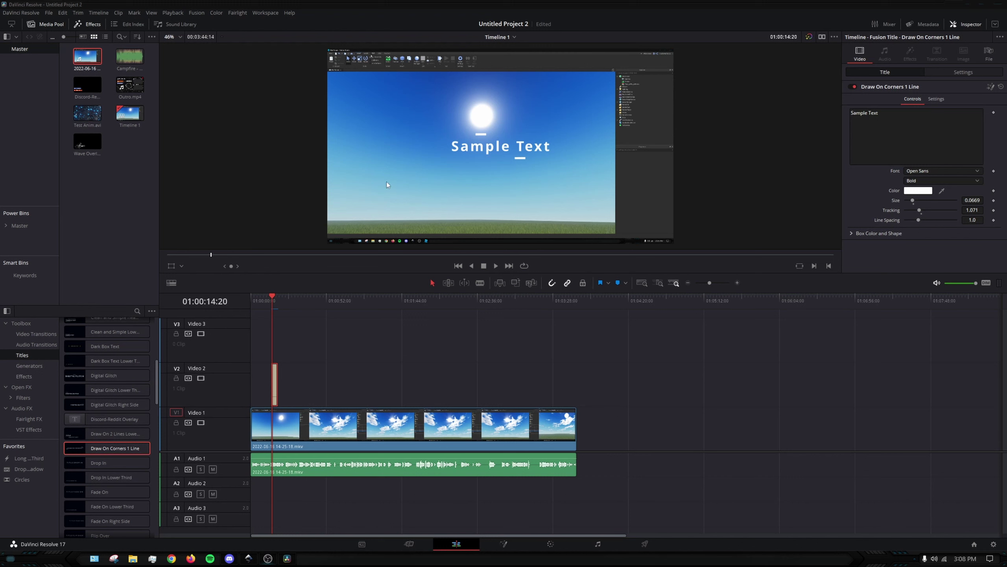
Find the Drop Shadow filter among the Open FX filters and apply it to the Sample Text title on Video 2.
key(space)
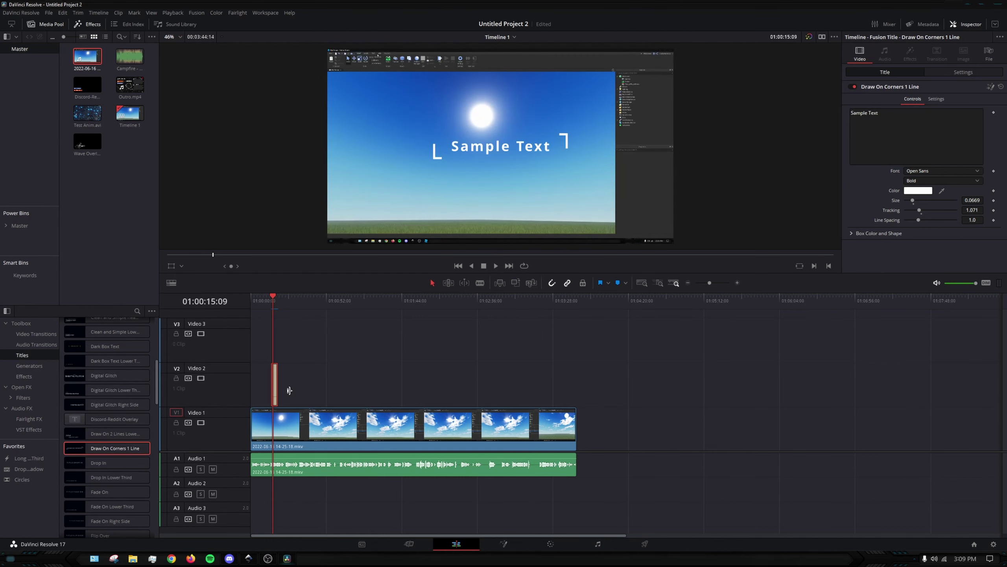
click(30, 377)
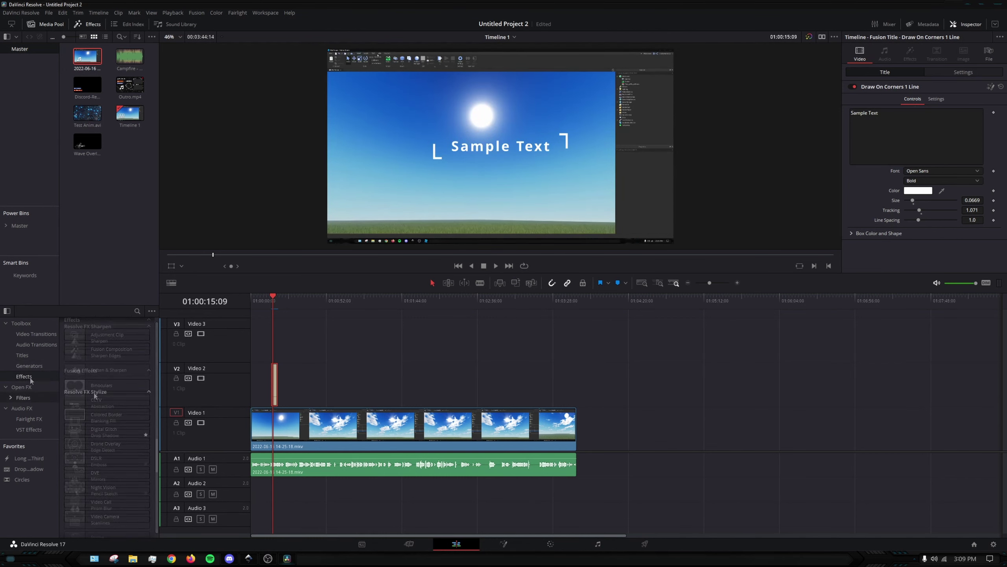
click(24, 395)
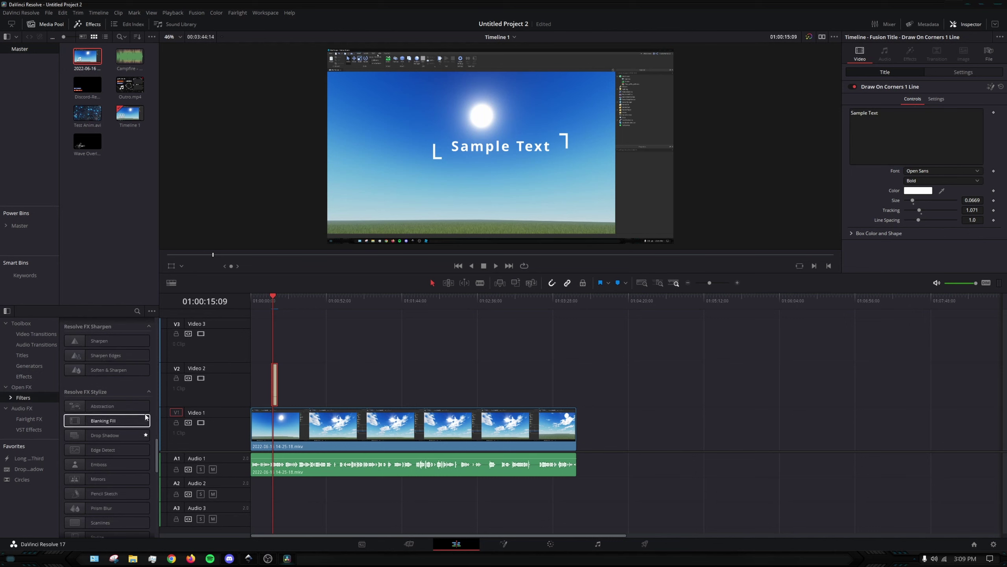
scroll(146, 420, down, 1)
scroll(118, 379, up, 5)
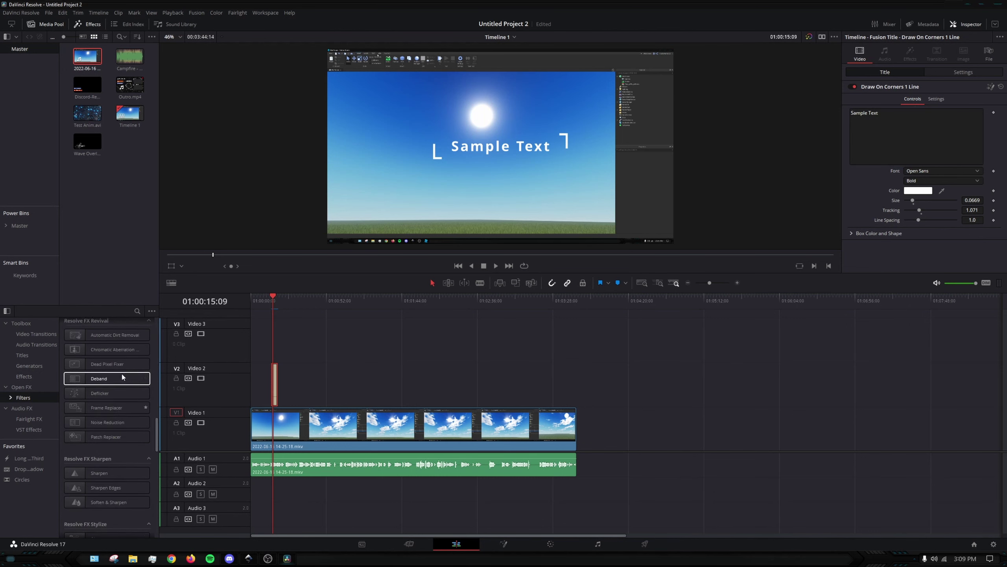
scroll(139, 370, down, 9)
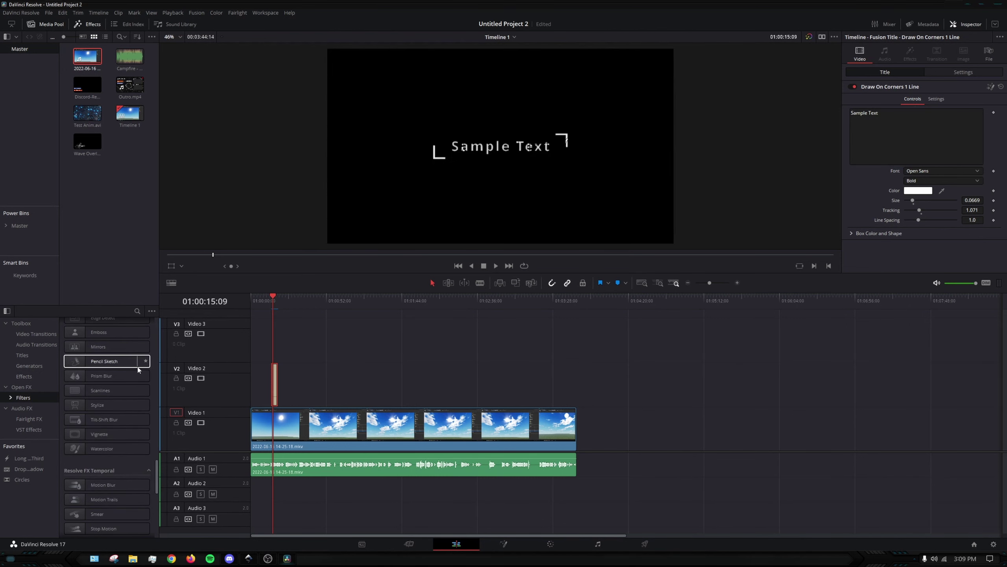
scroll(111, 437, up, 4)
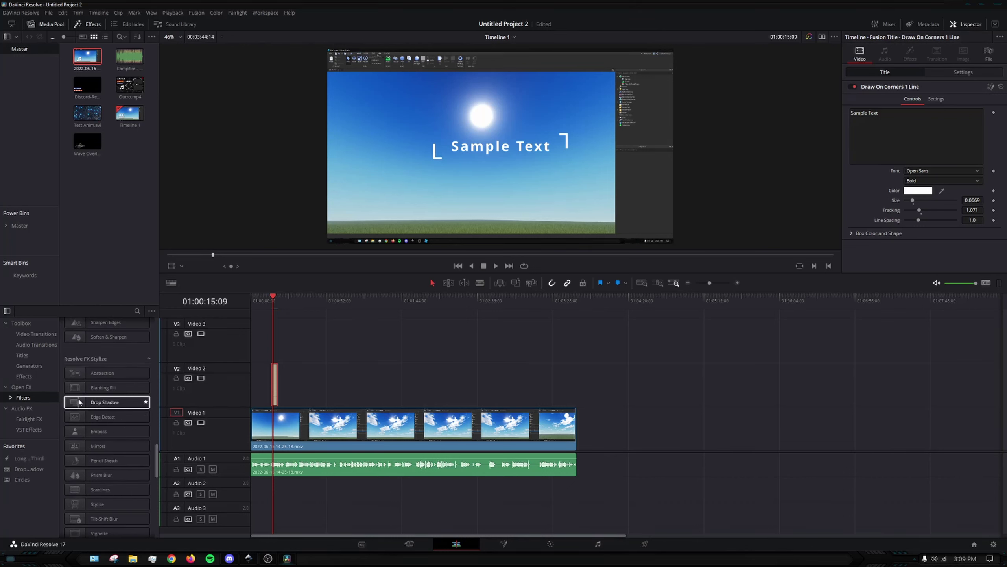
drag(97, 402, 277, 375)
Step back three frames and adjust the title's Drop Shadow to strength 0.333, angle -29.3, distance 0.053 and blur 0.287.
key(Left)
key(Left)
key(Left)
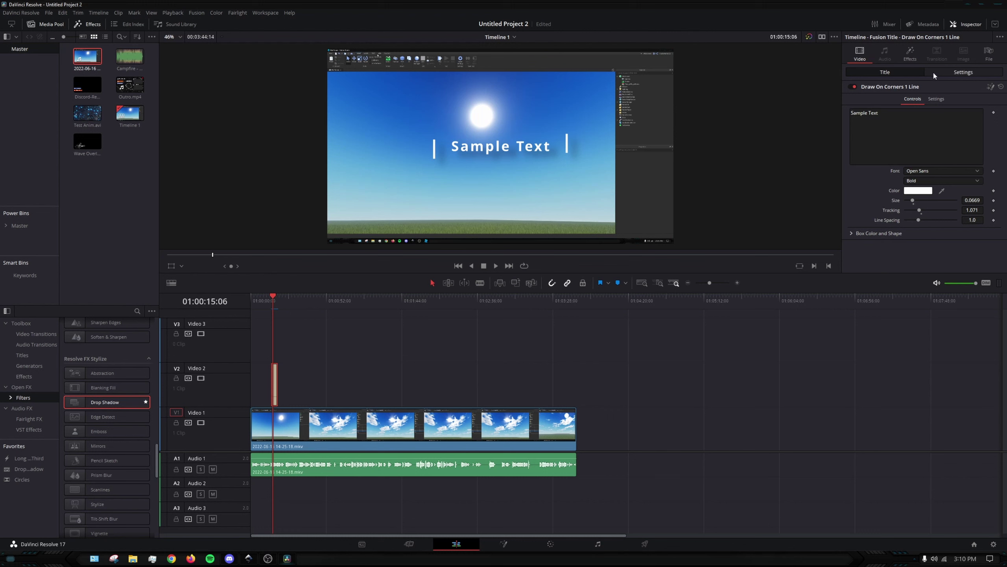
click(910, 53)
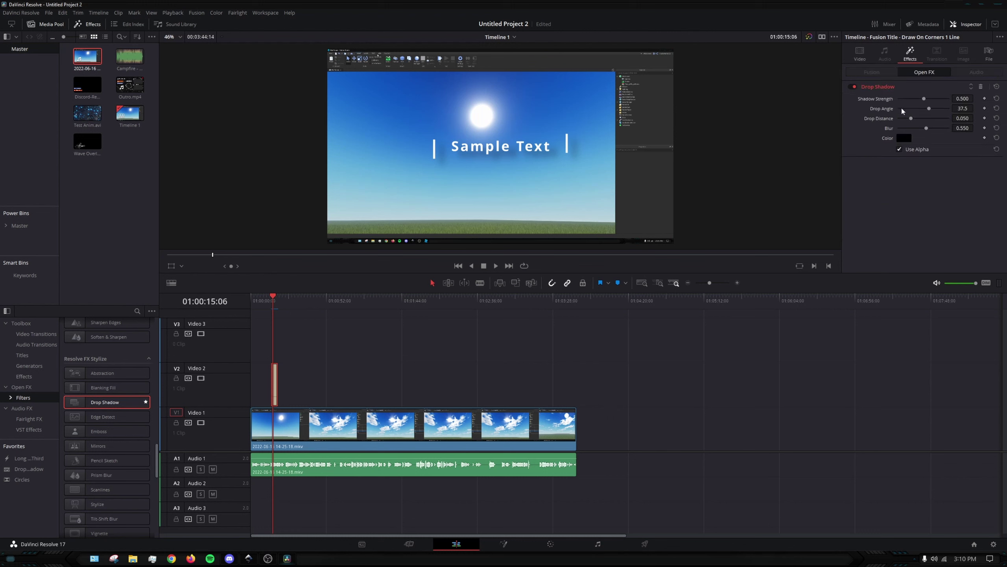
mouse_move(923, 99)
mouse_down()
mouse_move(908, 102)
mouse_move(923, 99)
mouse_move(924, 111)
mouse_move(904, 121)
mouse_move(913, 132)
mouse_move(921, 104)
mouse_up()
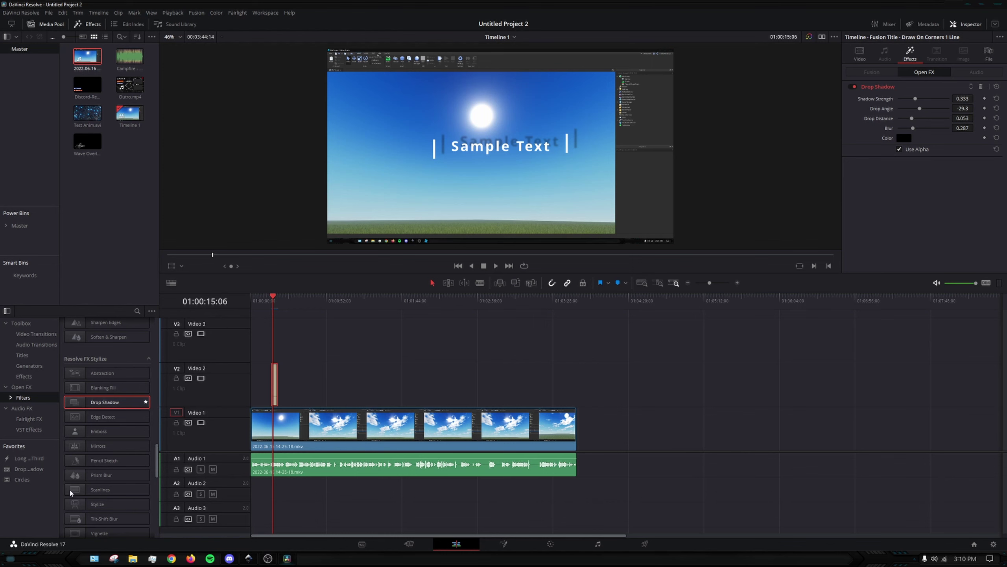
Browse the Open FX filters, from texture and light to color and blur, previewing effects such as False Color on the Video 1 footage.
scroll(127, 421, down, 3)
scroll(119, 456, down, 8)
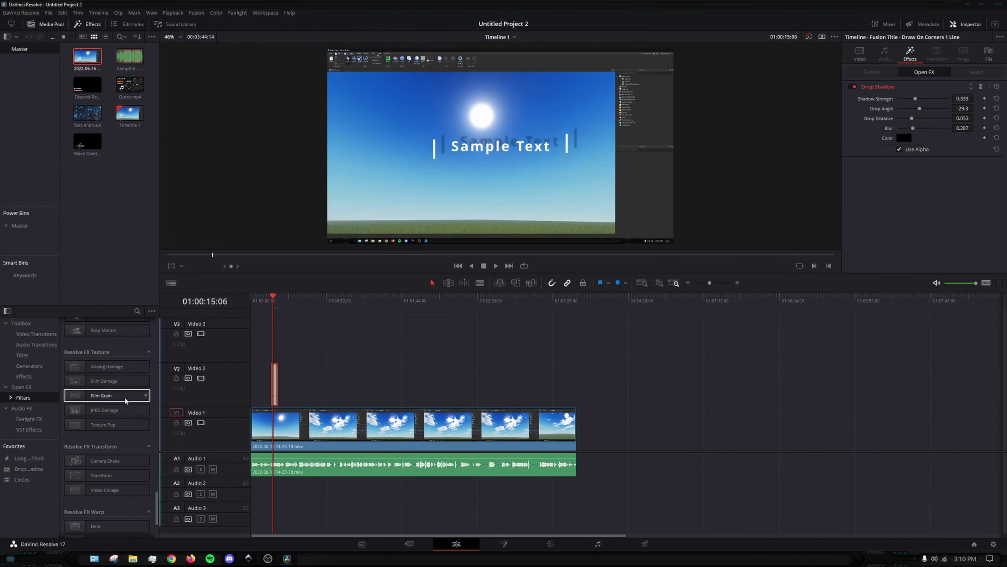
scroll(109, 457, up, 10)
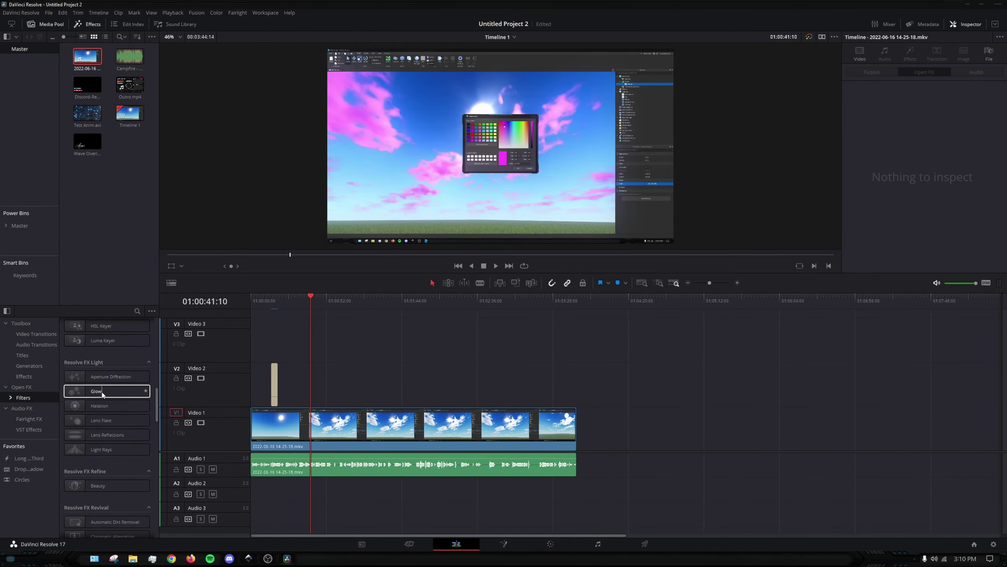
scroll(76, 409, up, 3)
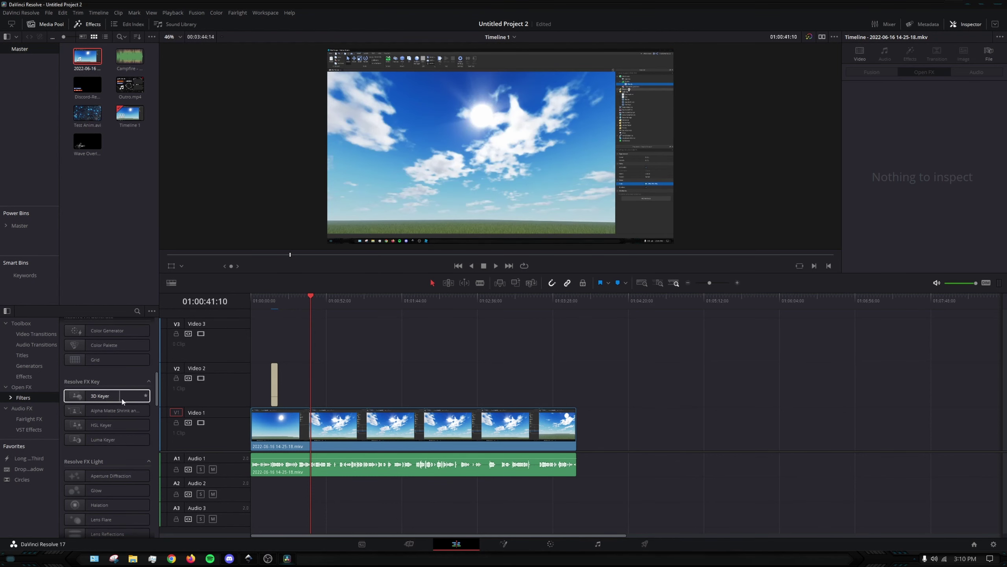
scroll(89, 393, up, 3)
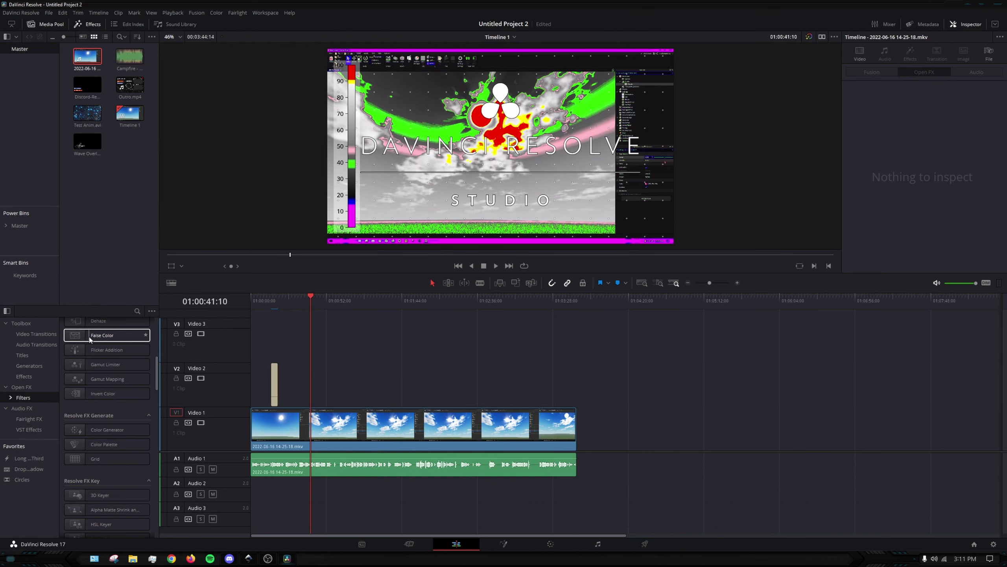
click(103, 335)
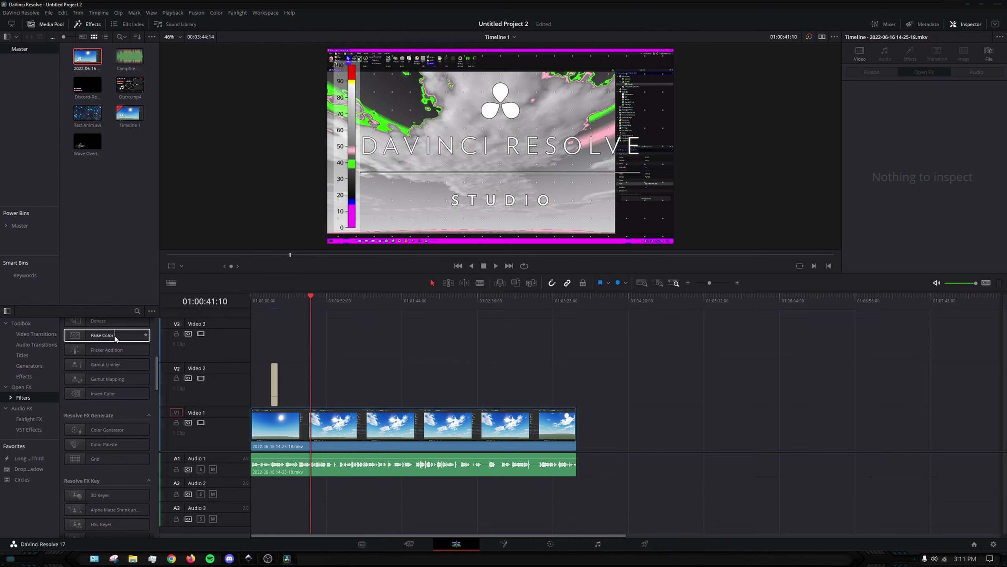
scroll(91, 357, up, 5)
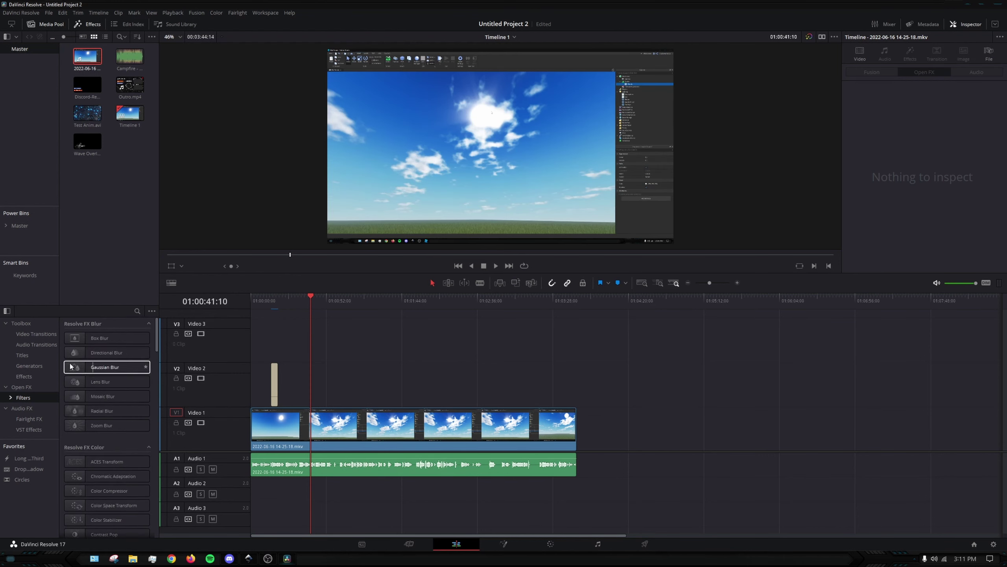
Look through the Fairlight FX, VST Effects and Video Transitions collections.
click(29, 419)
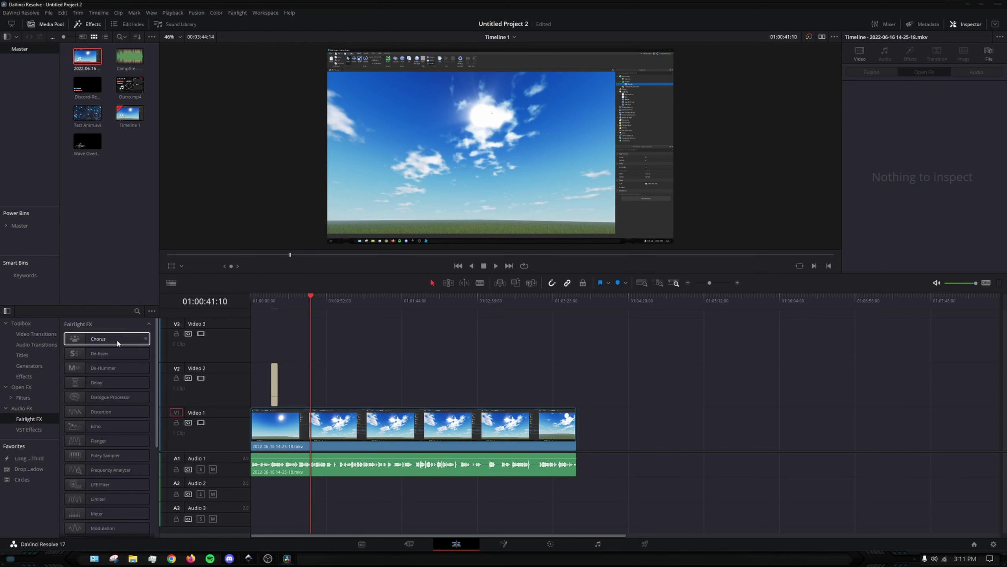
scroll(115, 358, down, 5)
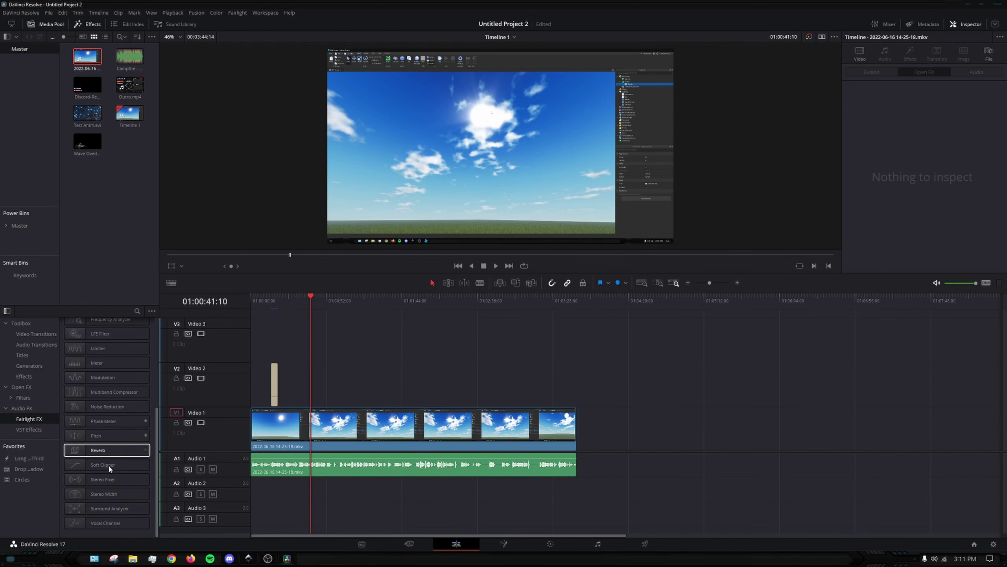
scroll(107, 437, up, 1)
click(28, 429)
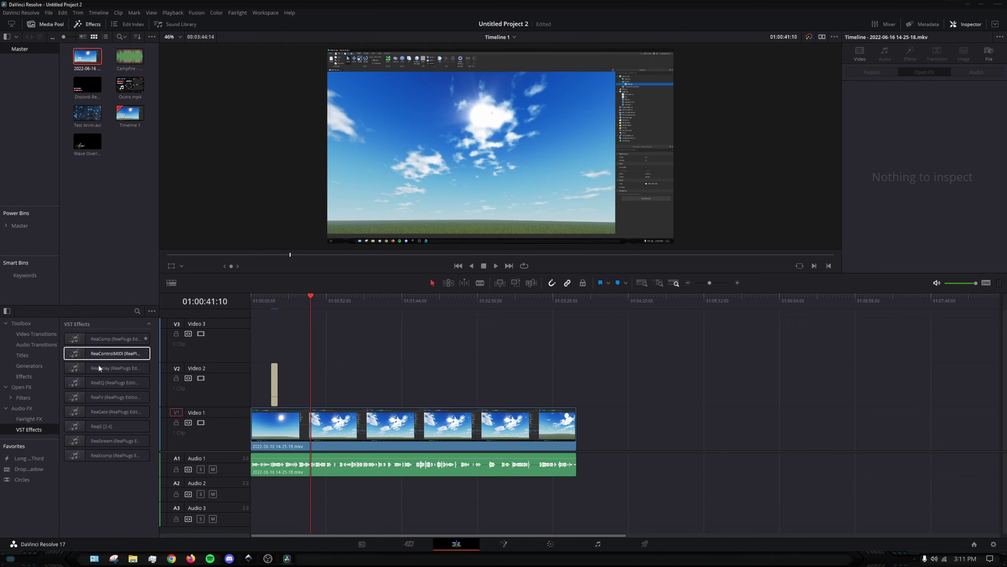
click(35, 333)
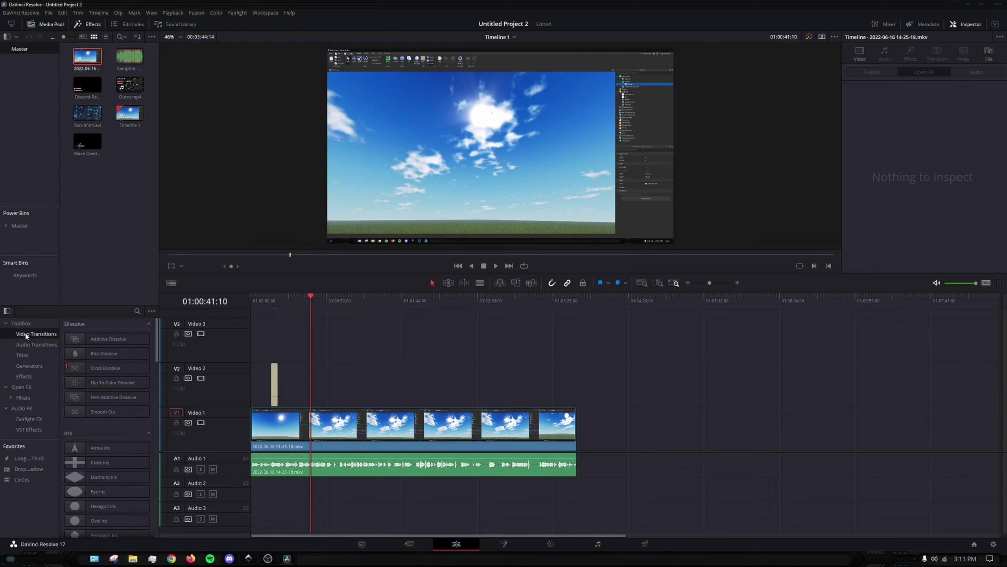
scroll(99, 358, down, 3)
scroll(99, 362, up, 2)
Place the playhead at the start of the Video 2 title, select the Video 1 clip, and browse the Resolve FX filters.
drag(316, 290, 271, 299)
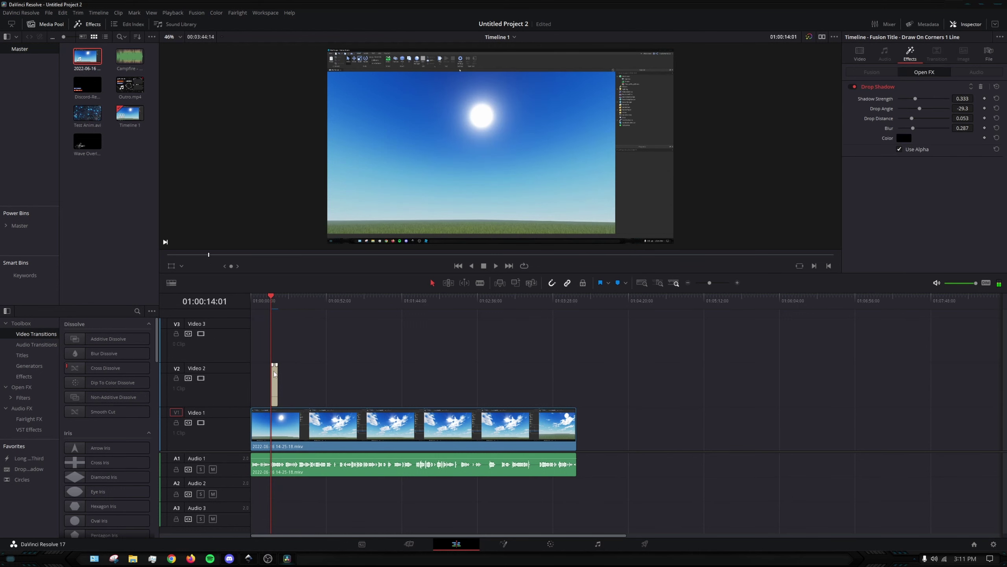
click(300, 428)
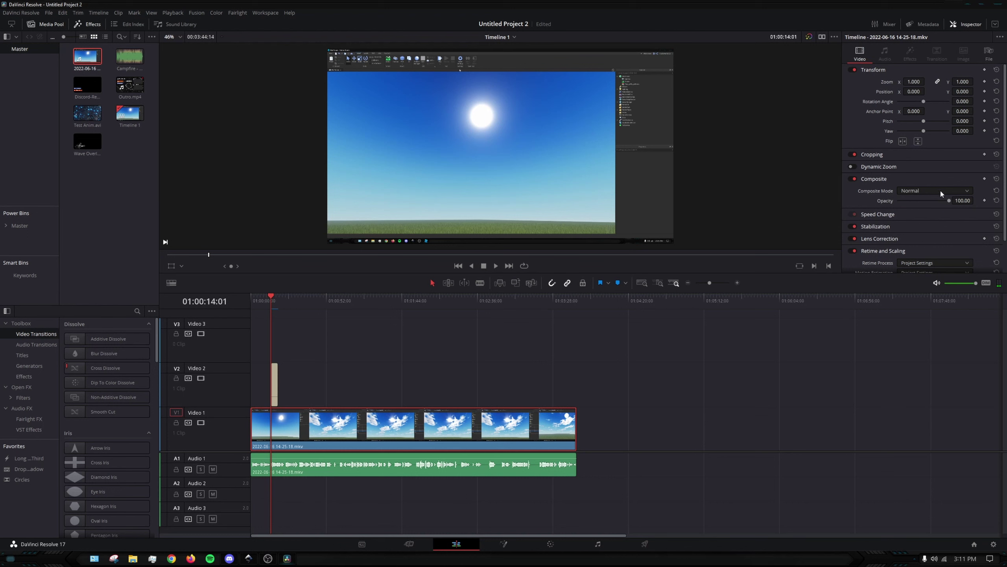
click(19, 398)
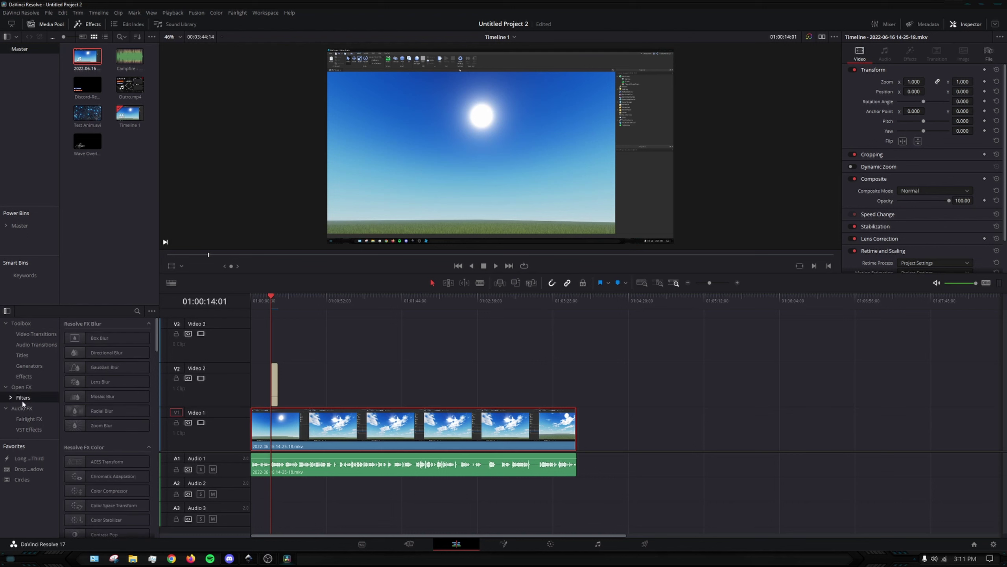
click(11, 398)
click(32, 408)
scroll(94, 368, down, 1)
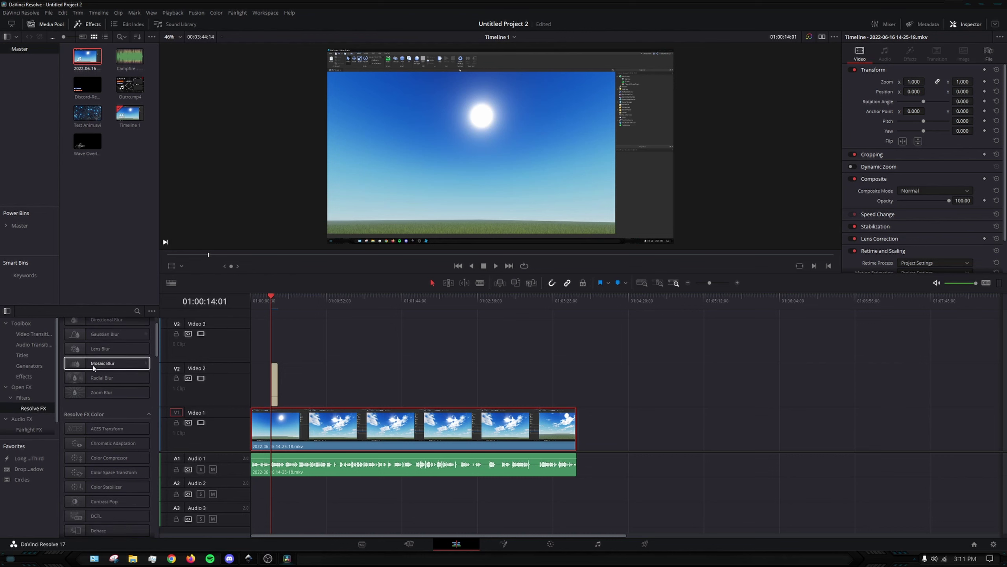
scroll(104, 381, down, 3)
scroll(147, 417, down, 3)
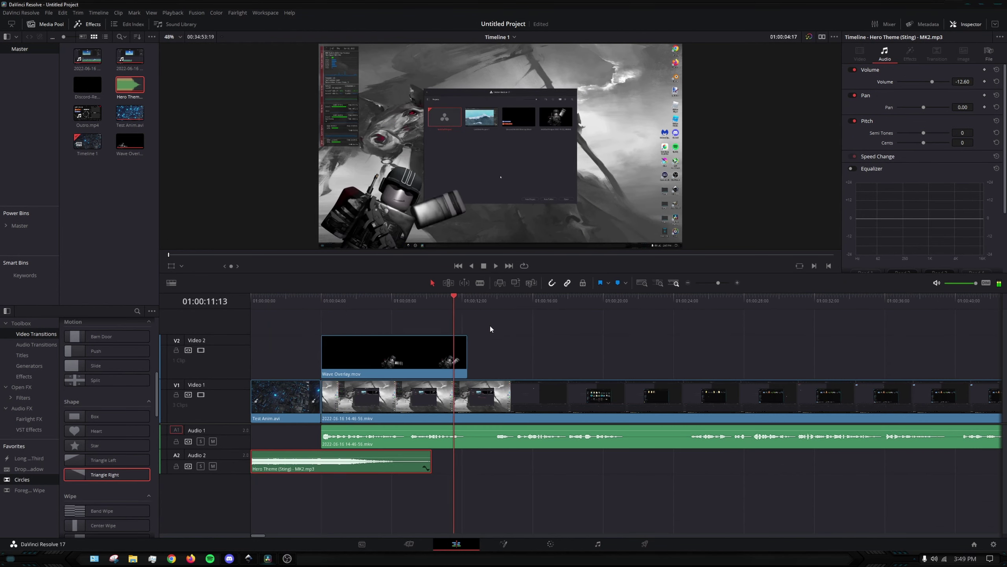
Place the playhead just after the first cut-off Video 1 segment and set the Audio 1 clip's volume to 4.60.
click(521, 331)
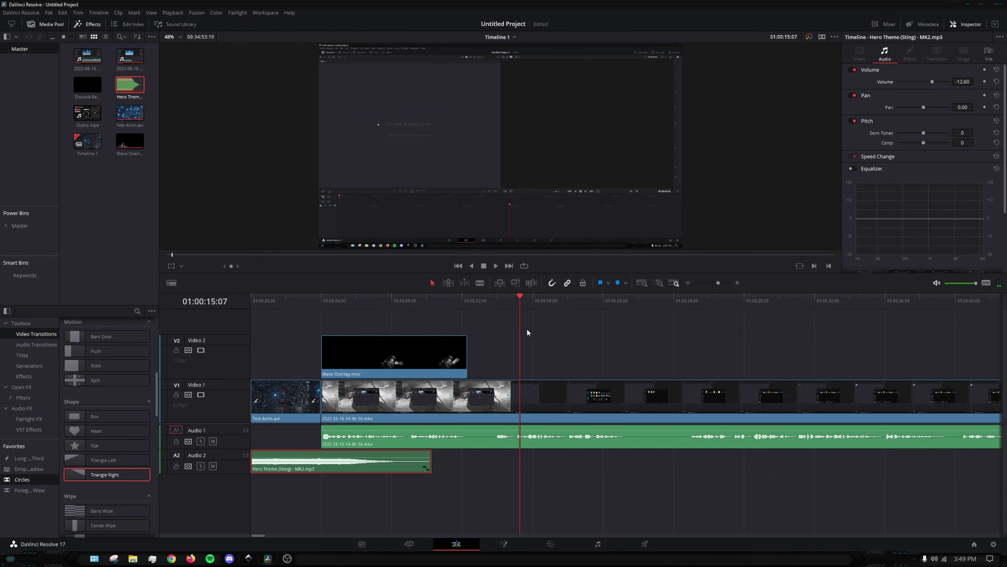
click(565, 439)
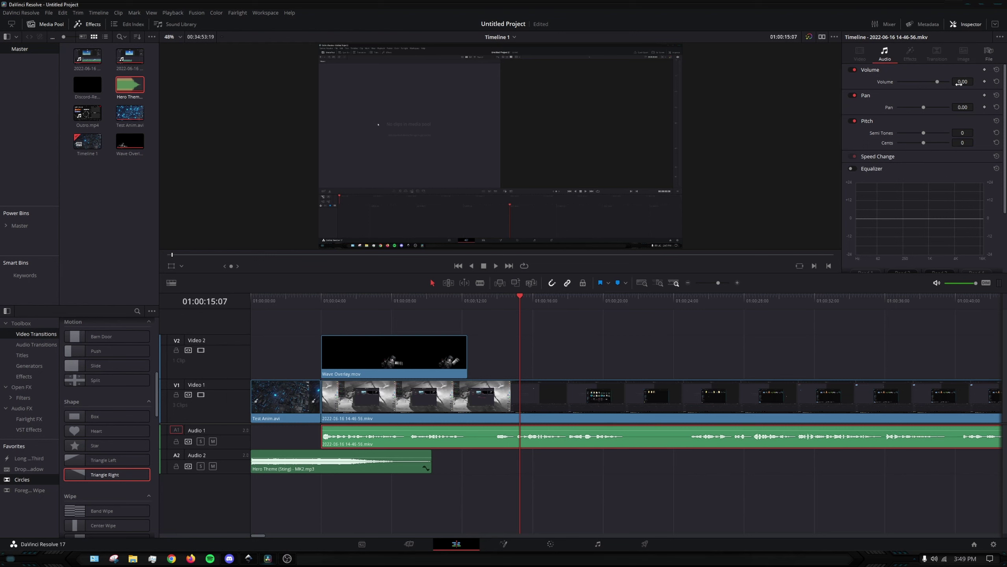
mouse_move(961, 82)
mouse_down()
mouse_move(983, 82)
mouse_move(953, 94)
mouse_up()
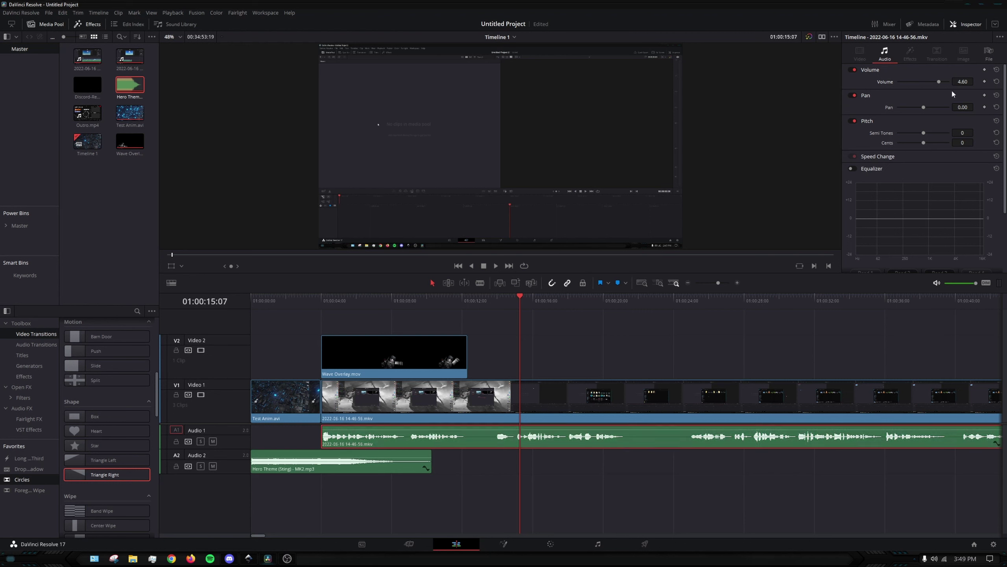
Open the audio level normalization for the Audio 1 clip and compare the True Peak and Netflix modes.
right_click(520, 436)
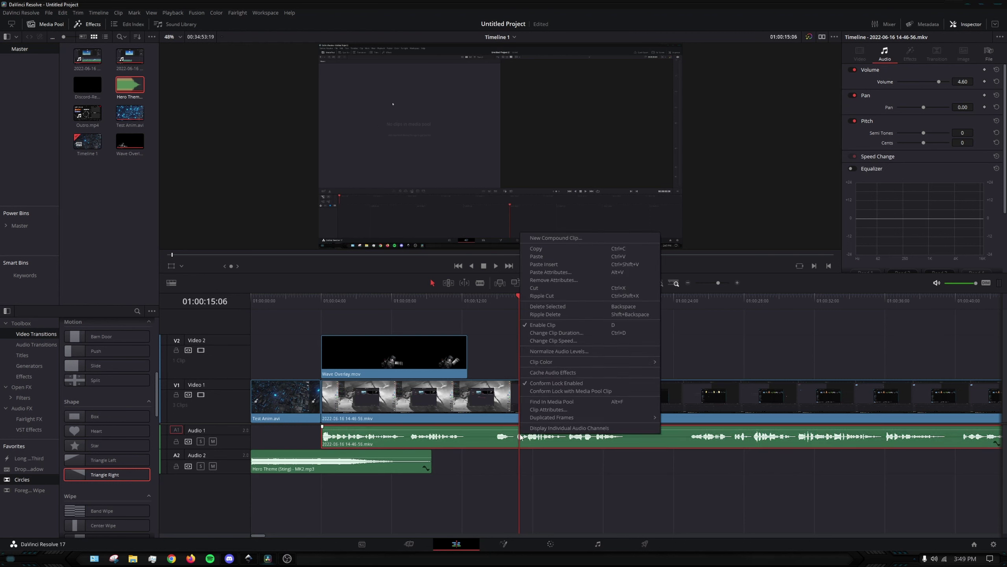
click(561, 351)
click(659, 373)
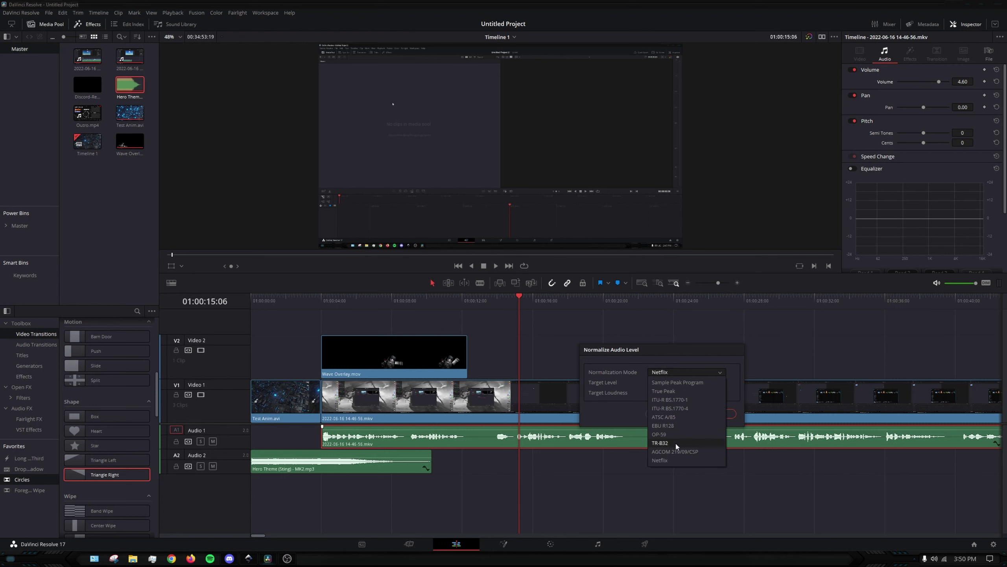
click(665, 392)
click(683, 372)
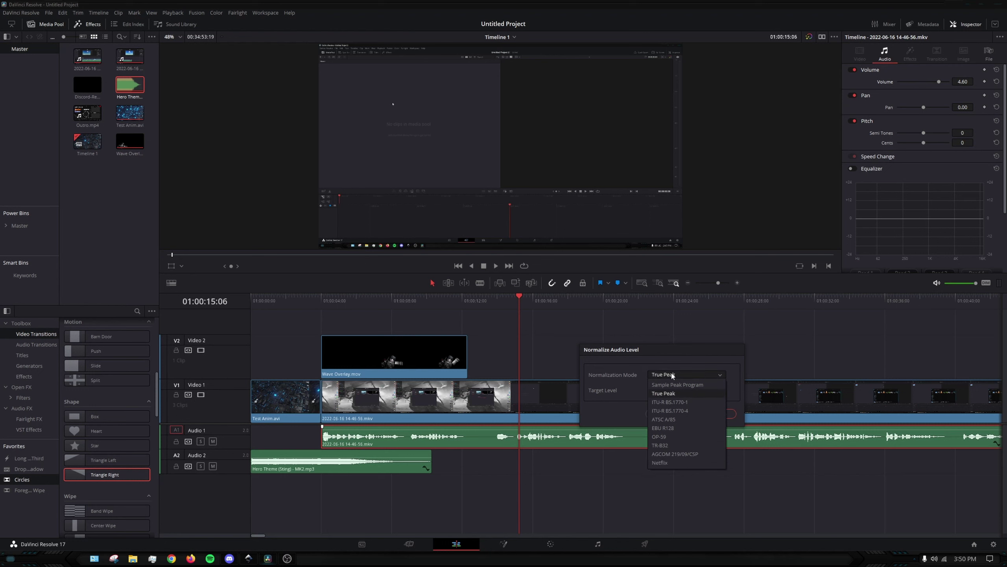
click(662, 461)
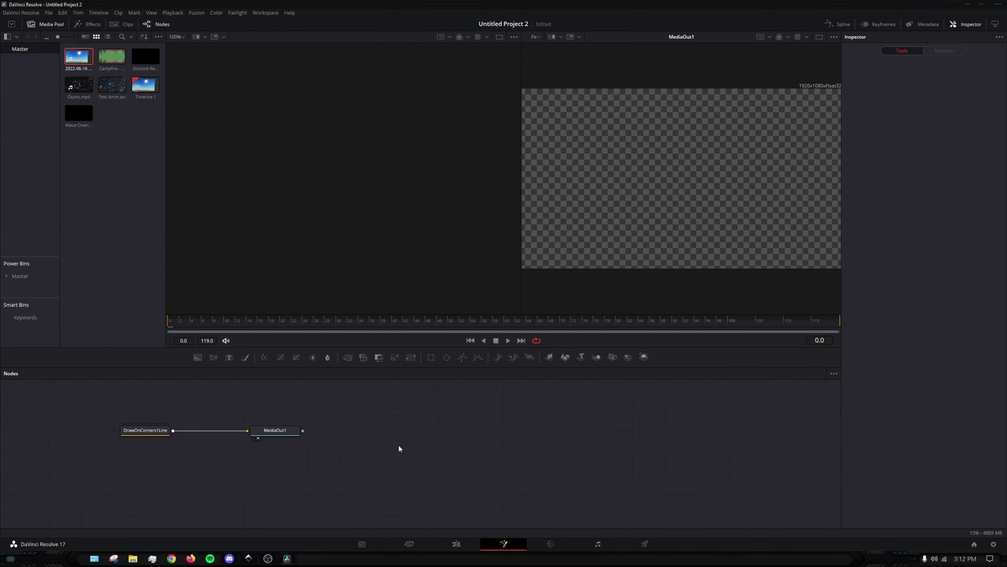
Return to the Edit page, add the Discord-Reddit overlay clip to Video 2 at about 01:01:03, and play it from its start.
click(469, 543)
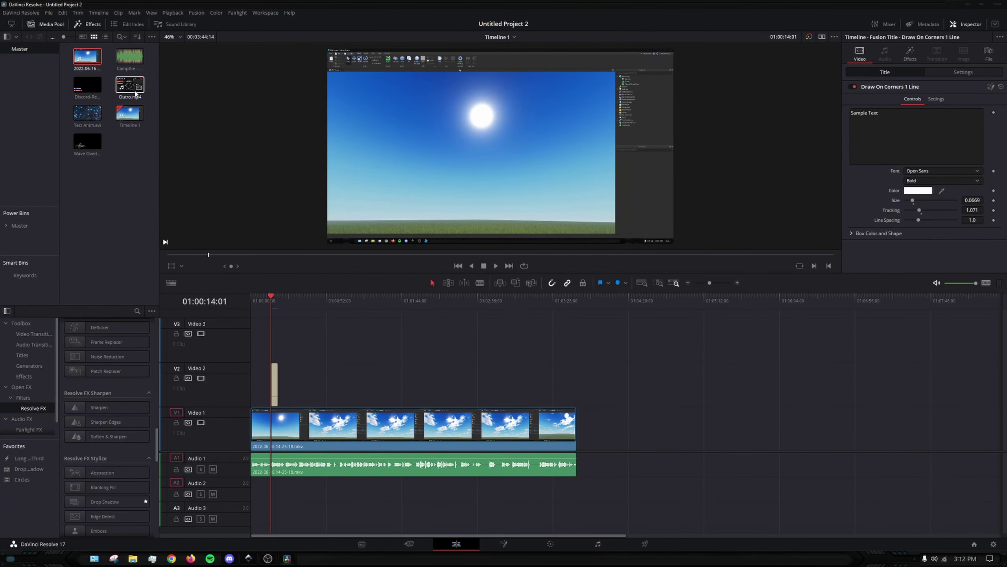
drag(87, 84, 347, 384)
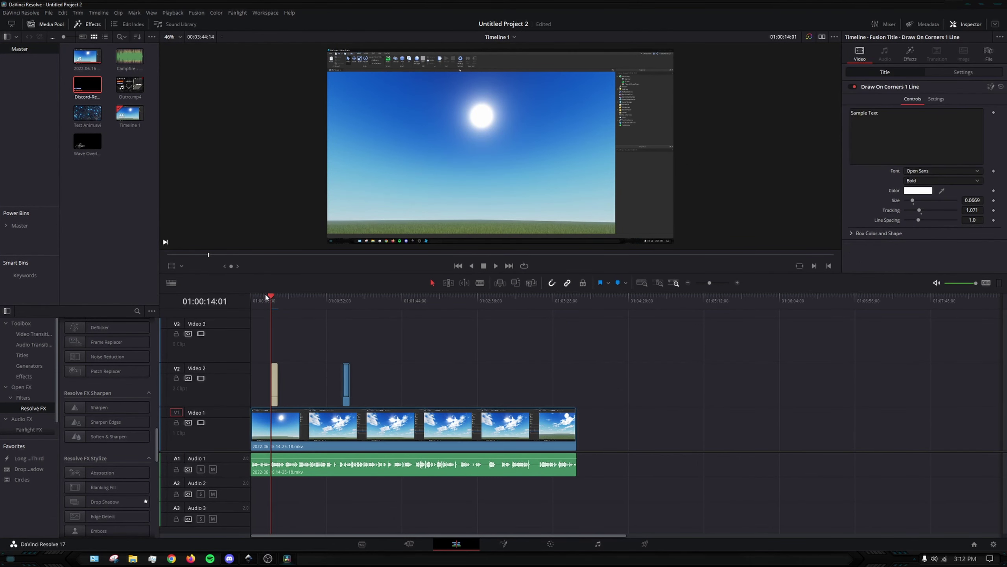
drag(269, 298, 343, 314)
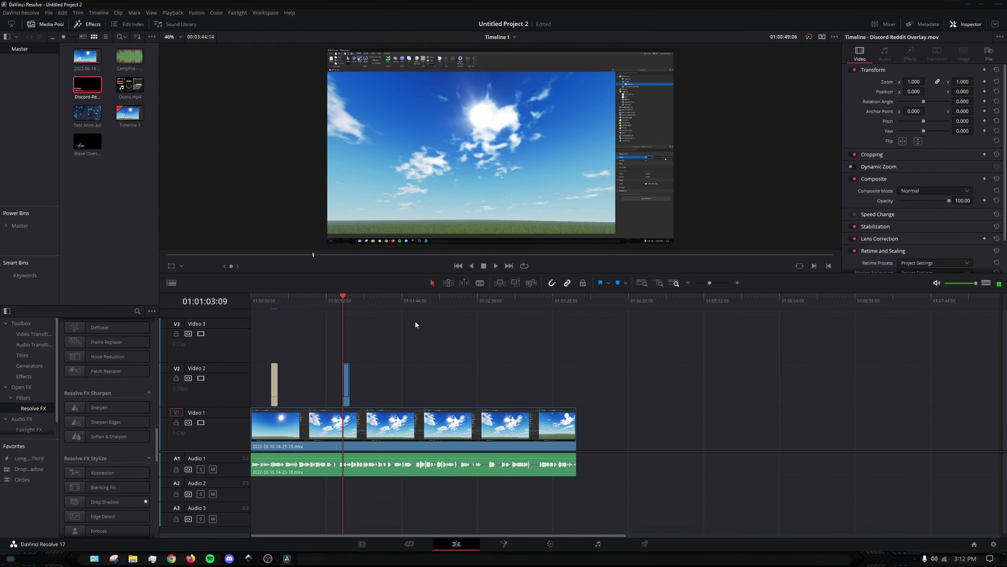
click(497, 266)
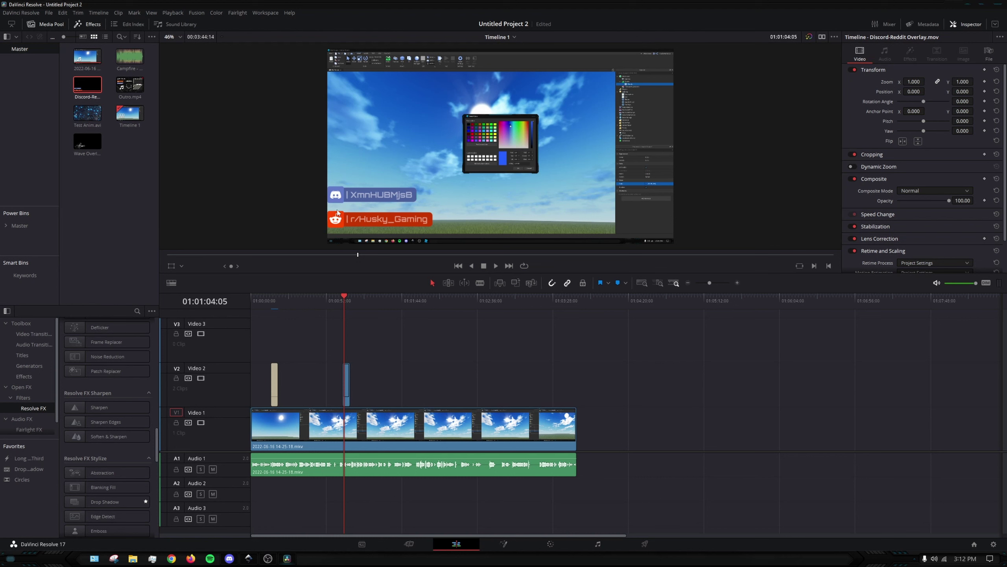
View the Discord-Reddit overlay on the Fusion page, and on the Color page add a slightly raised midpoint to its custom curve.
click(504, 543)
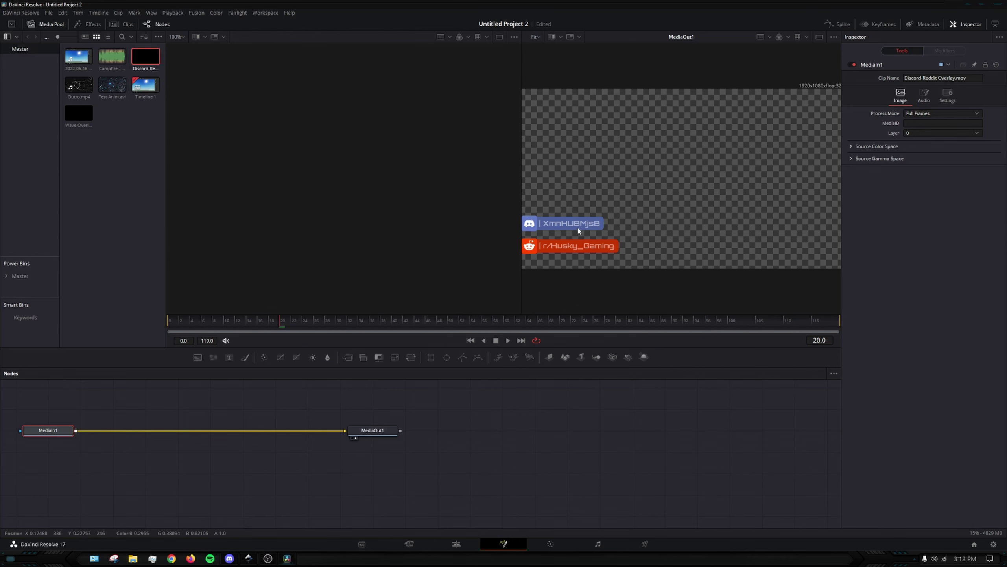
click(564, 550)
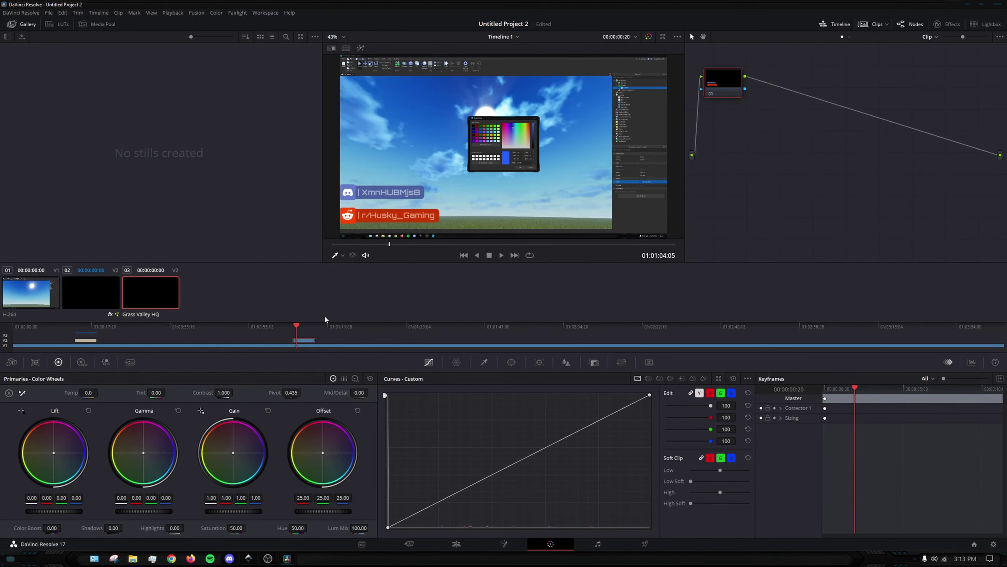
click(522, 461)
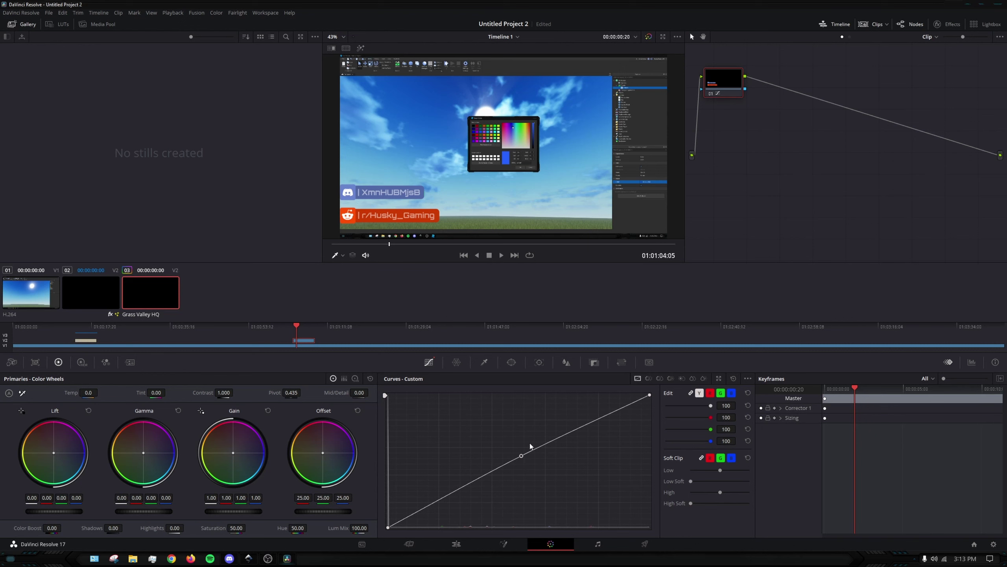
mouse_move(523, 461)
mouse_down()
mouse_move(490, 486)
mouse_move(456, 477)
mouse_move(404, 416)
mouse_move(520, 493)
mouse_move(583, 412)
mouse_move(522, 458)
mouse_up()
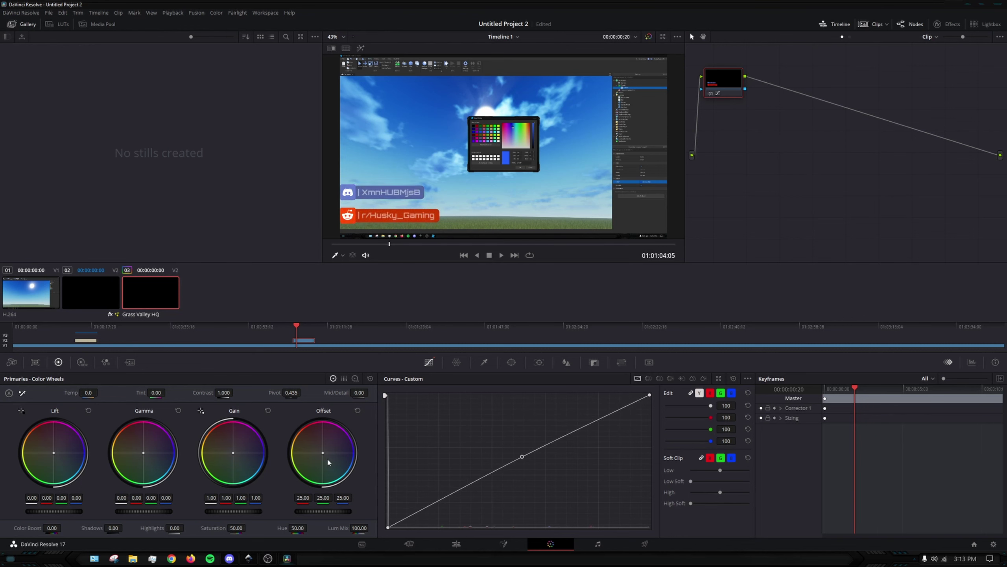
Shift the overlay's Lift, Gamma, Gain and Offset color balance toward magenta, with Offset at about 35.76 red, 21.93 green and 22.45 blue.
drag(324, 457, 320, 450)
drag(233, 452, 237, 451)
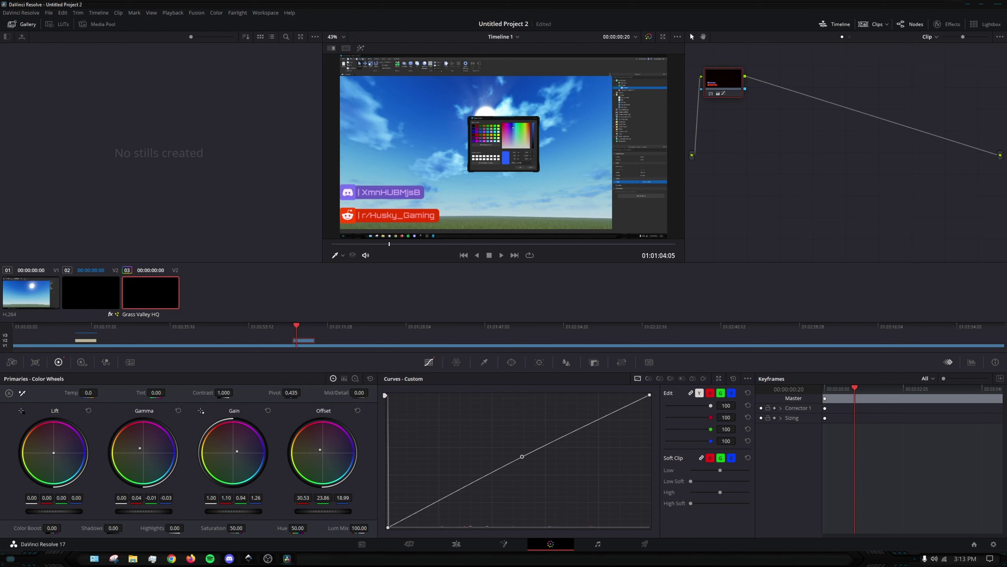
drag(53, 451, 55, 449)
drag(320, 450, 321, 447)
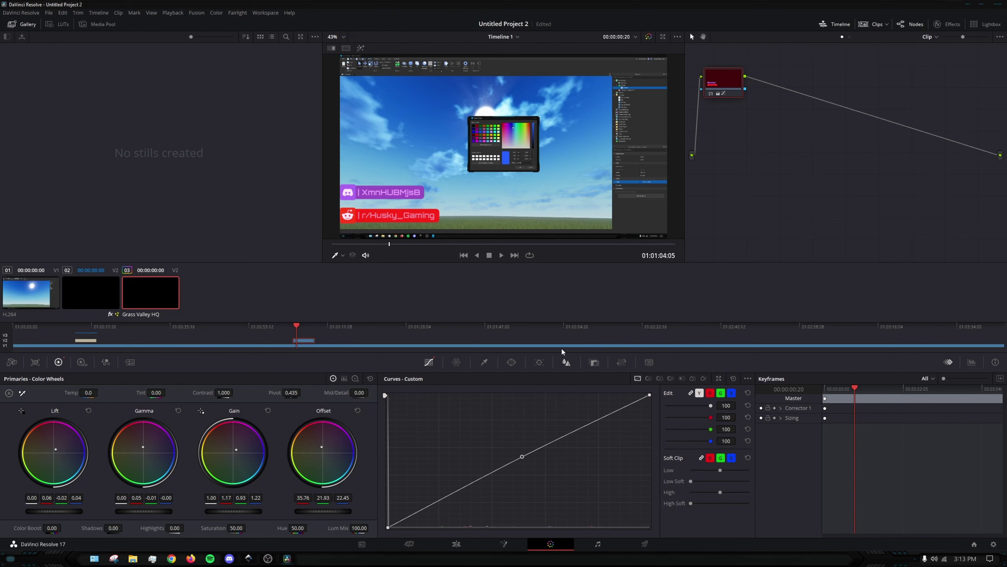
Switch to the Fairlight page and toggle the audio Mixer off and back on.
click(524, 544)
click(598, 544)
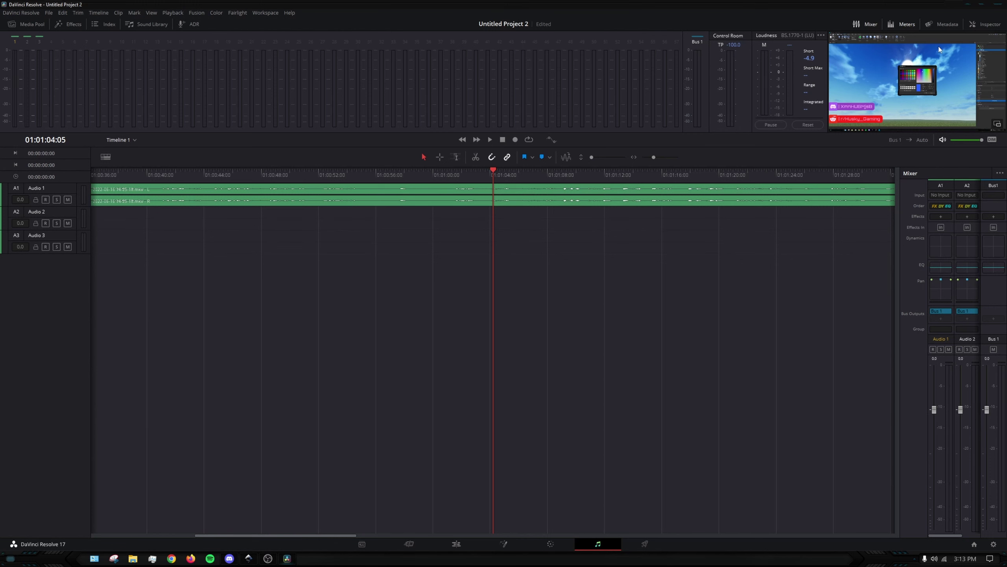
click(877, 26)
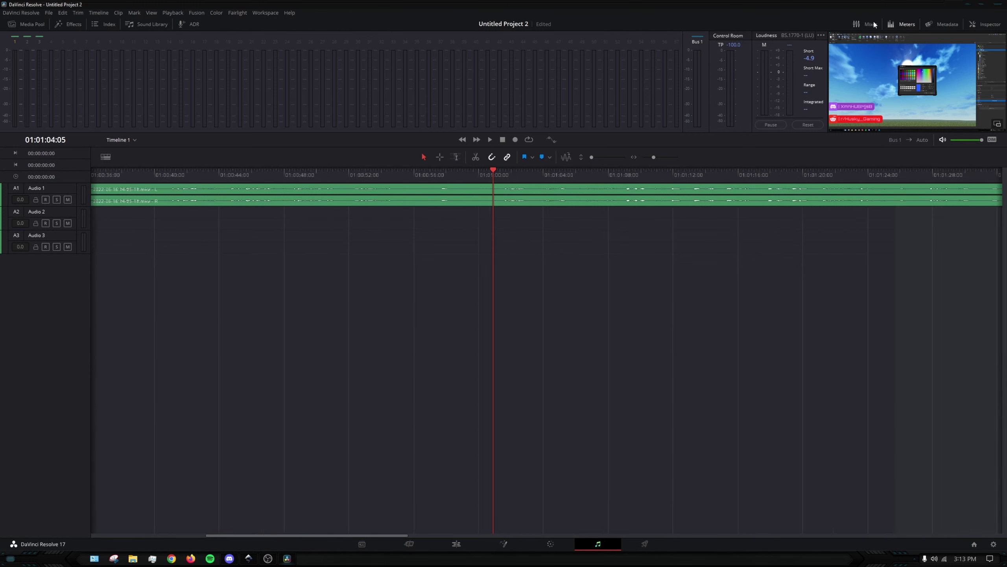
click(875, 25)
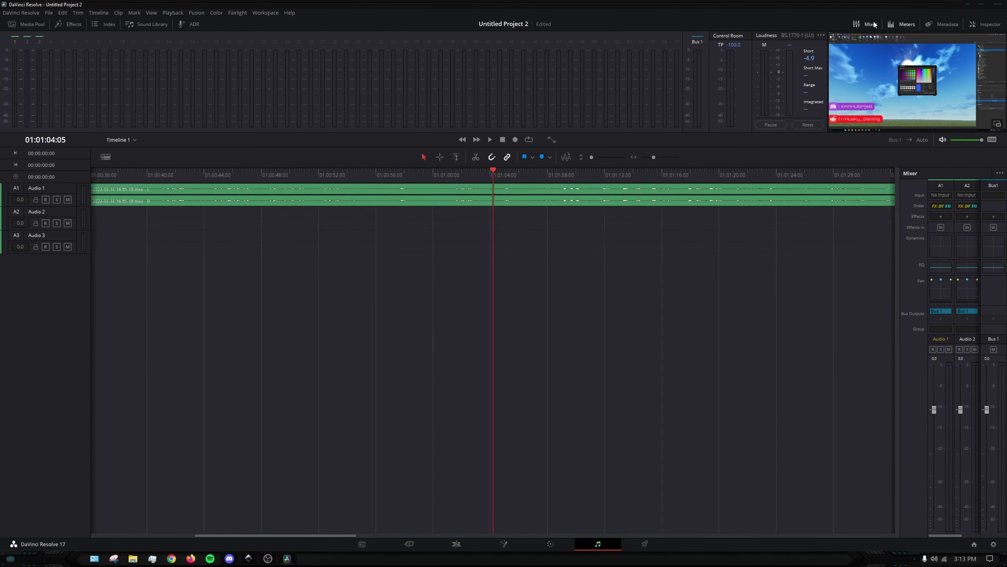